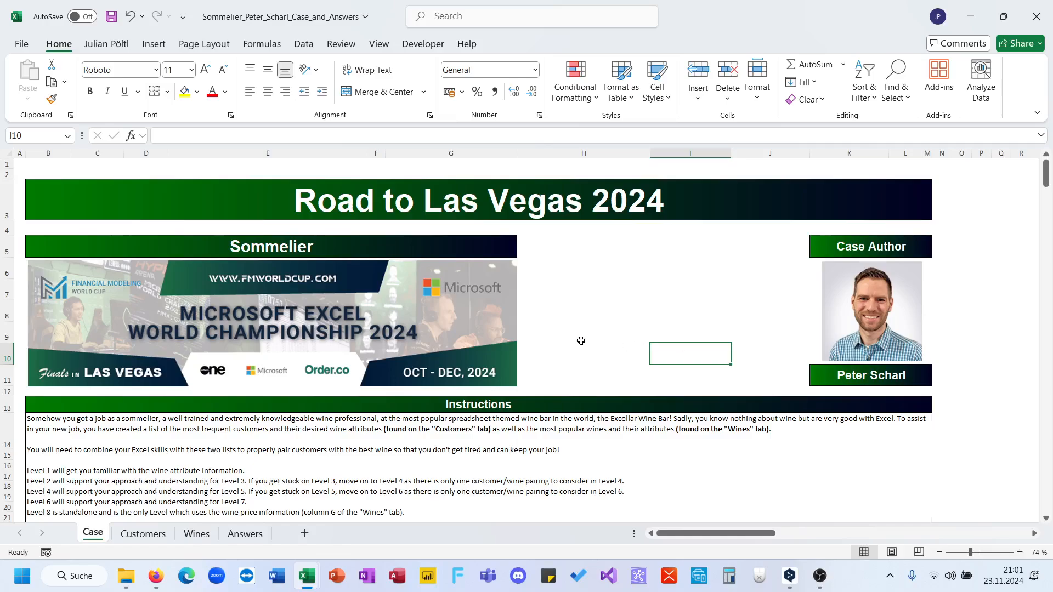
Look over the Sommelier case's title area, instructions and bonus questions on the Case sheet
scroll(320, 466, down, 3)
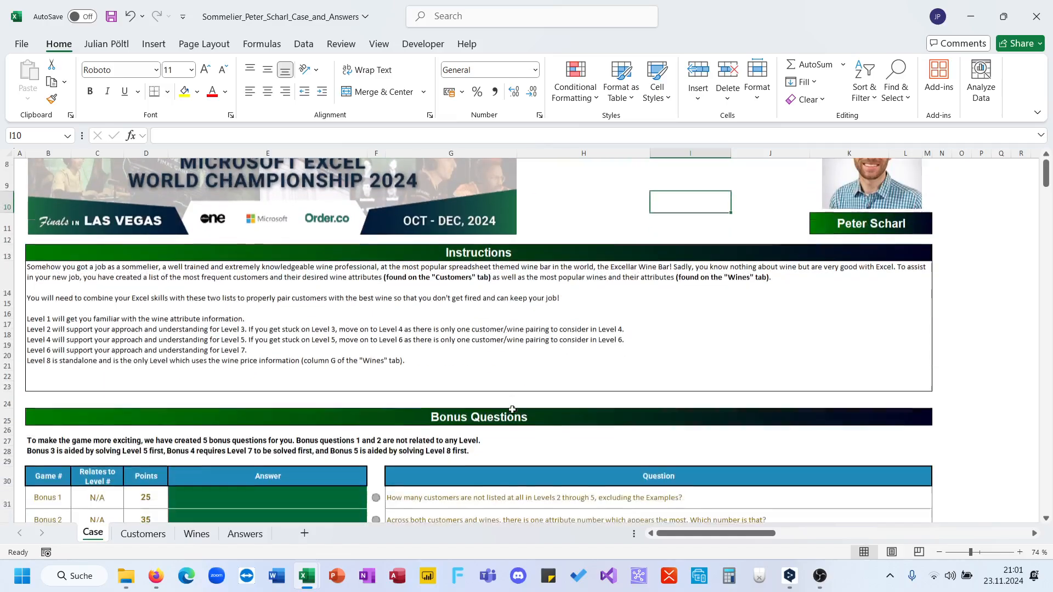
scroll(320, 467, up, 3)
click(473, 194)
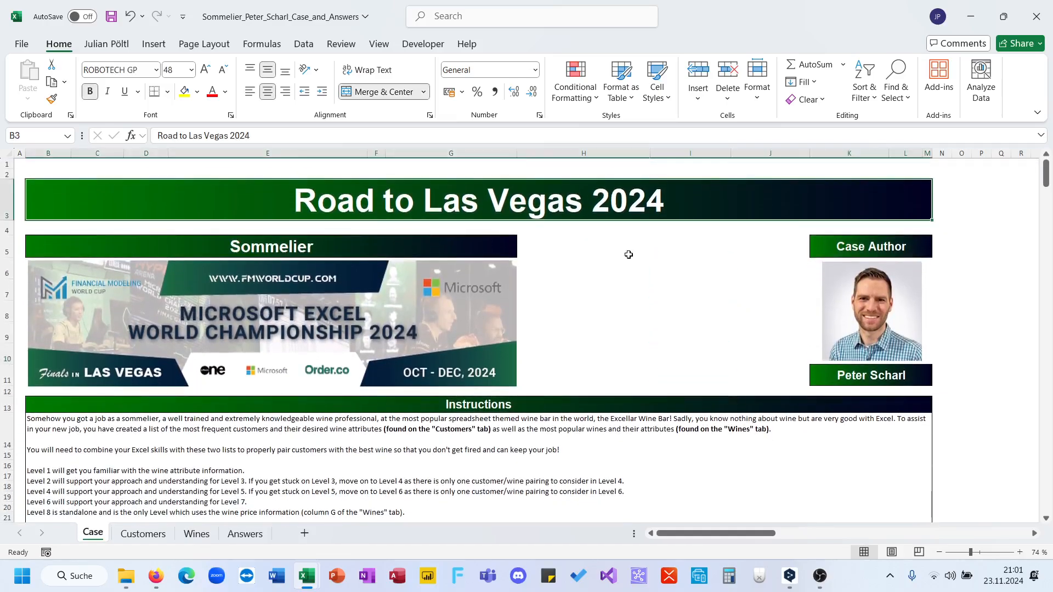
click(655, 312)
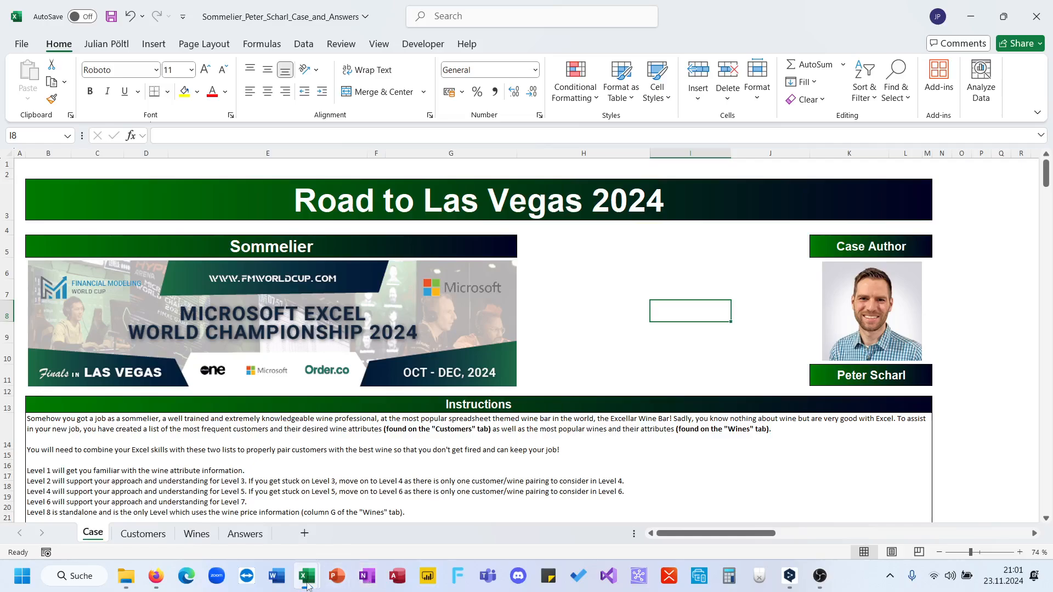
Switch to the E-Sports macro workbook and review the macro names from AStart to TurnSelctedCellsintoColorCode
mouse_move(307, 576)
click(245, 514)
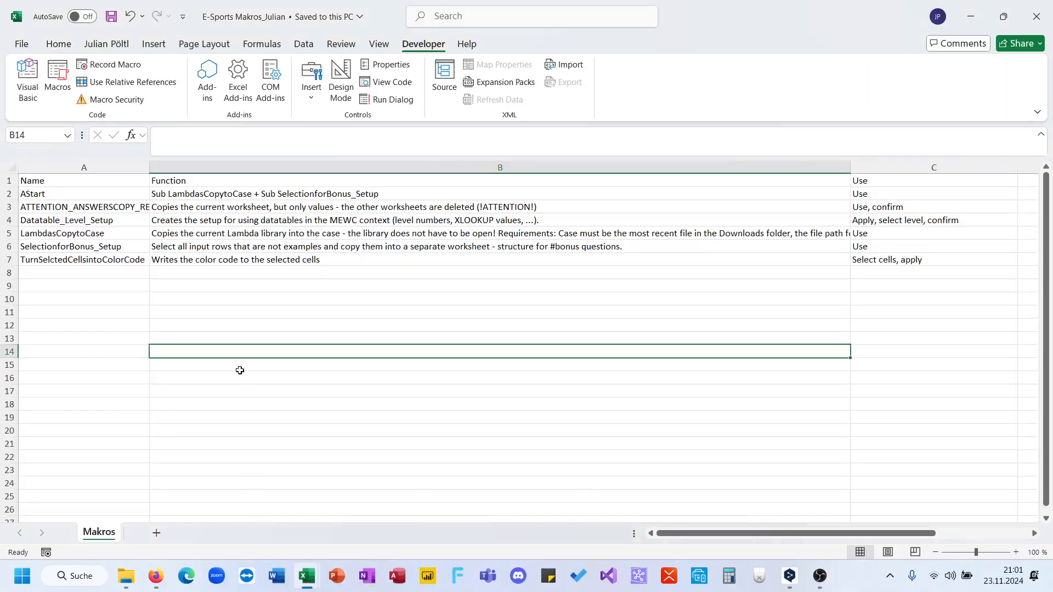
click(92, 192)
drag(93, 191, 89, 258)
click(210, 309)
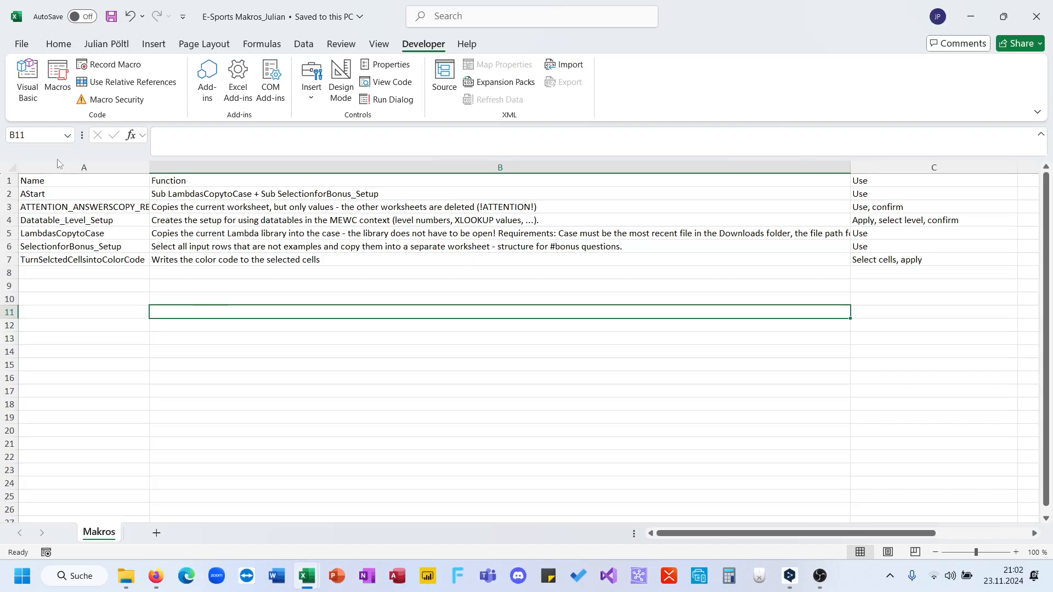
Read the function descriptions of the AStart, Datatable_Level_Setup, SelectionforBonus_Setup and TurnSelctedCellsintoColorCode macros
click(165, 195)
click(170, 220)
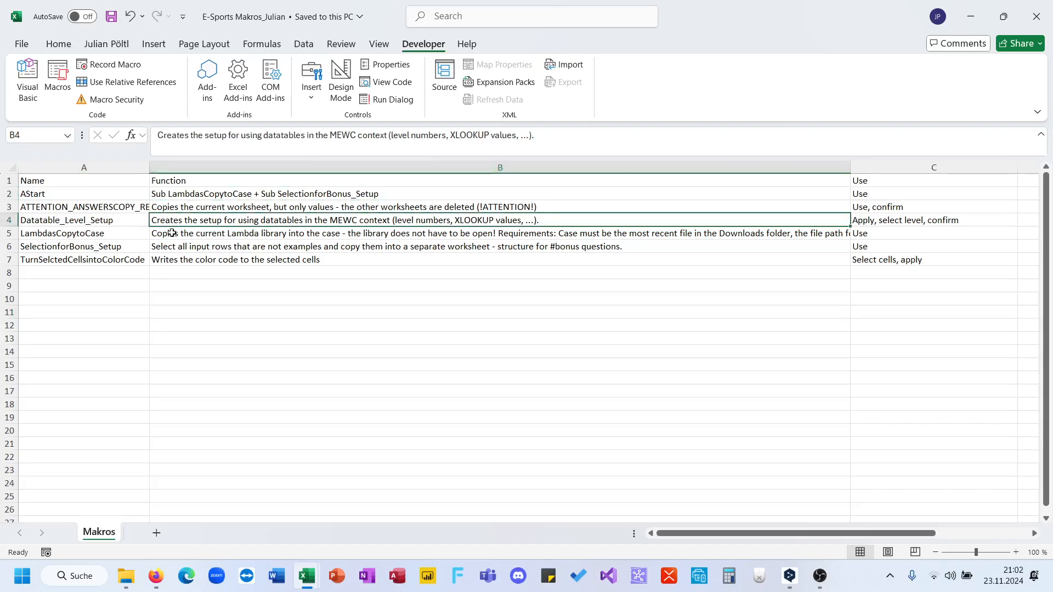
click(173, 246)
click(177, 261)
click(212, 299)
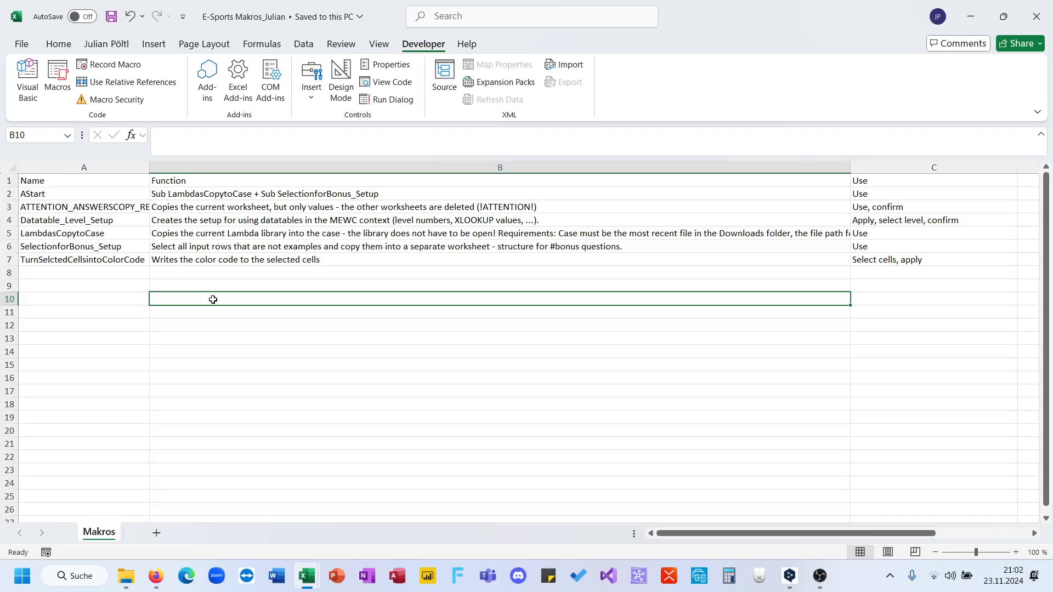
Examine the macro code of Modul1 in the Visual Basic editor, and return to the macro list worksheet
click(28, 79)
scroll(294, 267, down, 3)
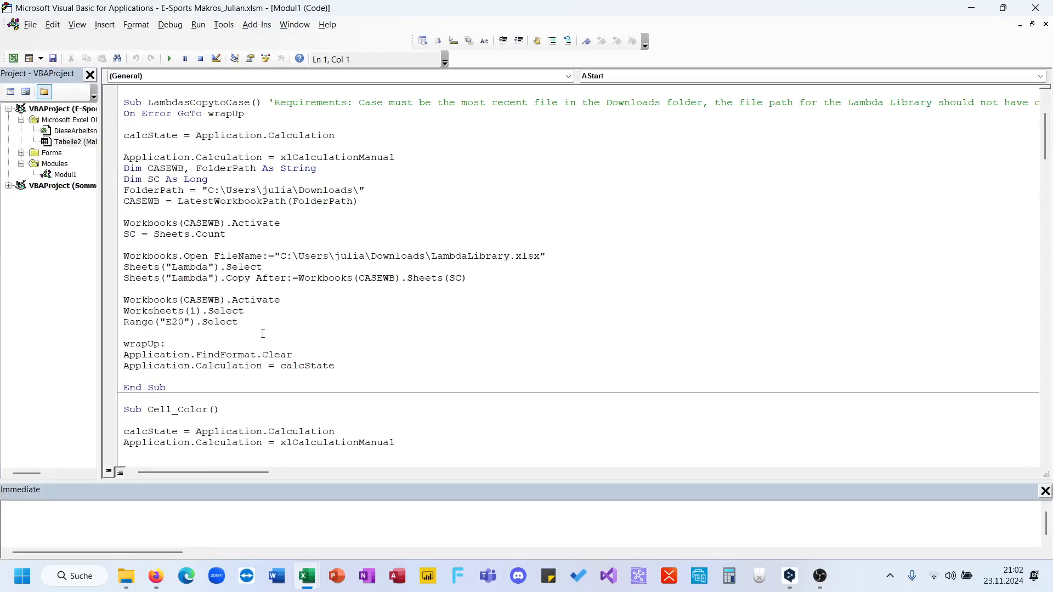
scroll(263, 266, up, 3)
scroll(264, 266, down, 11)
scroll(263, 333, up, 14)
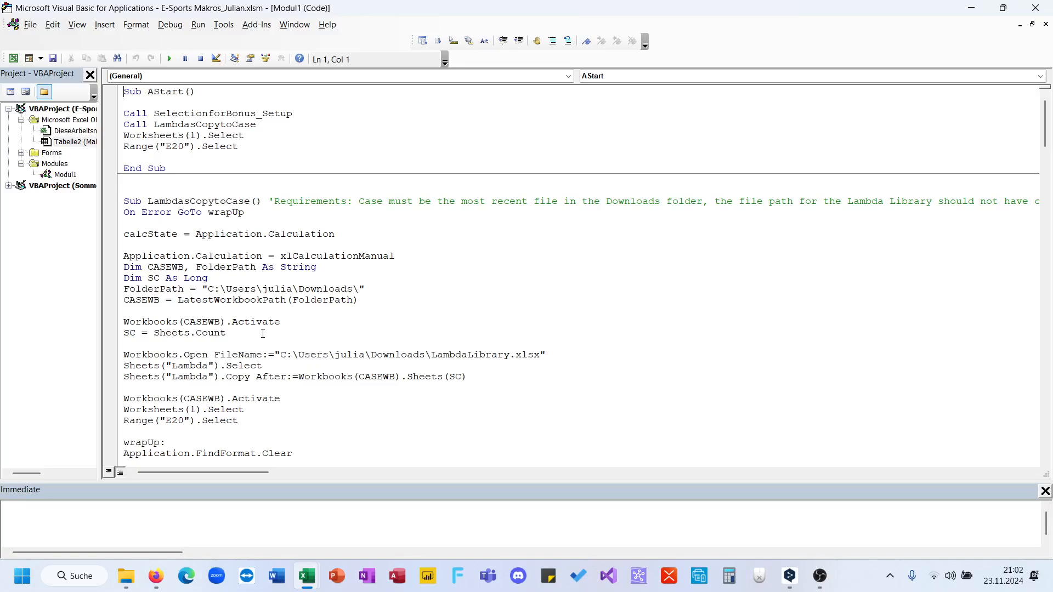
scroll(263, 333, down, 20)
scroll(263, 332, up, 20)
click(970, 8)
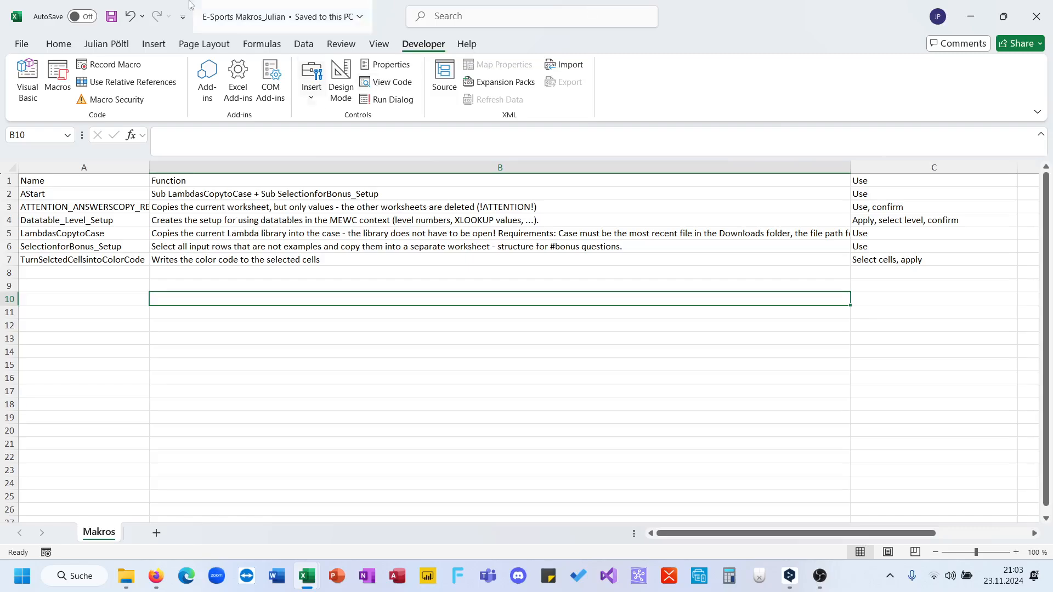
Examine the list entry for the ATTENTION_ANSWERSCOPY_RESTDelete macro
click(5, 208)
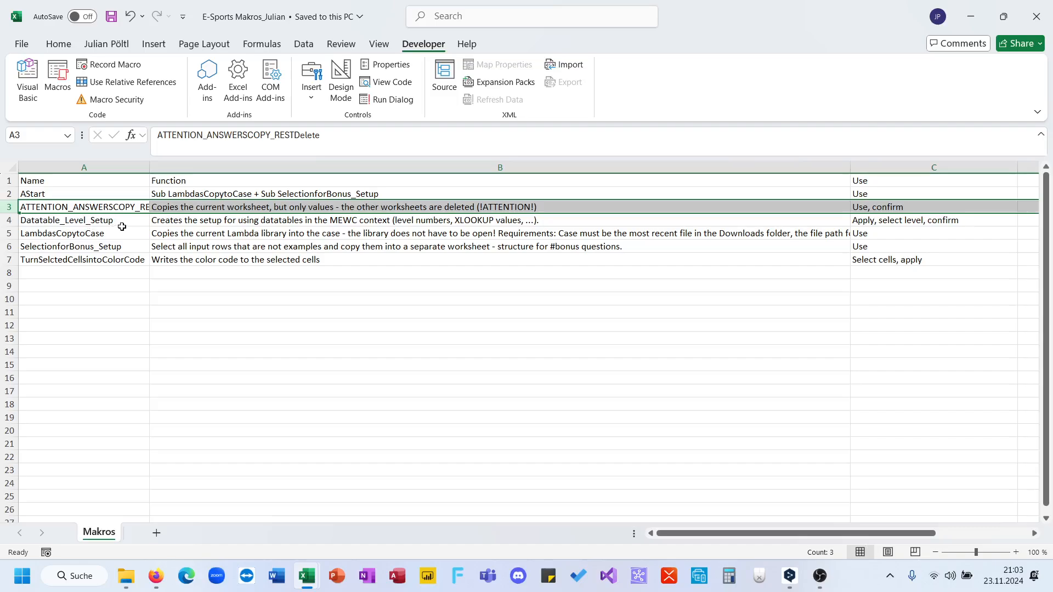
click(91, 207)
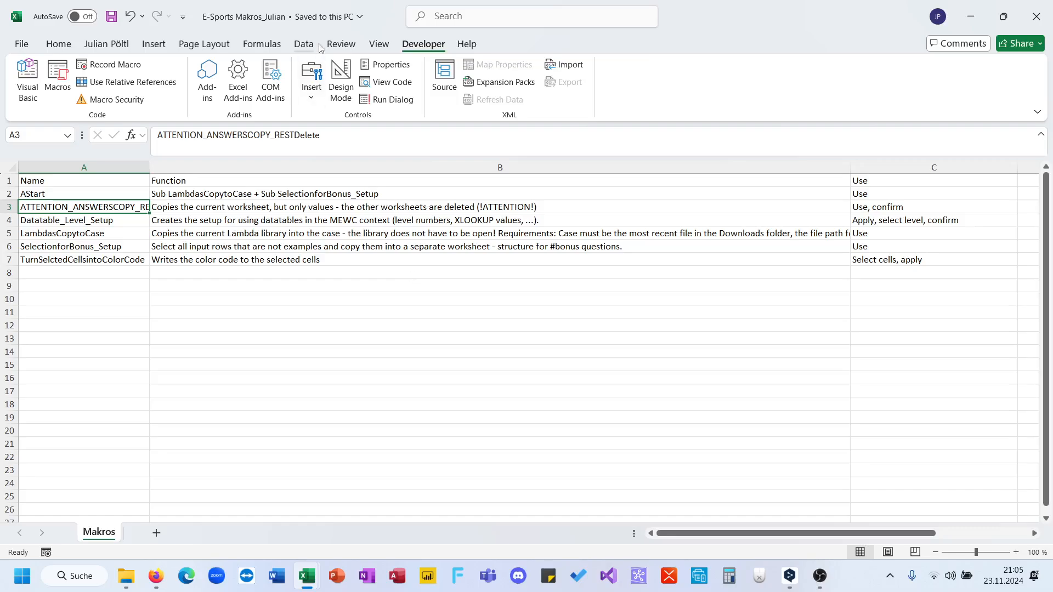
mouse_move(306, 574)
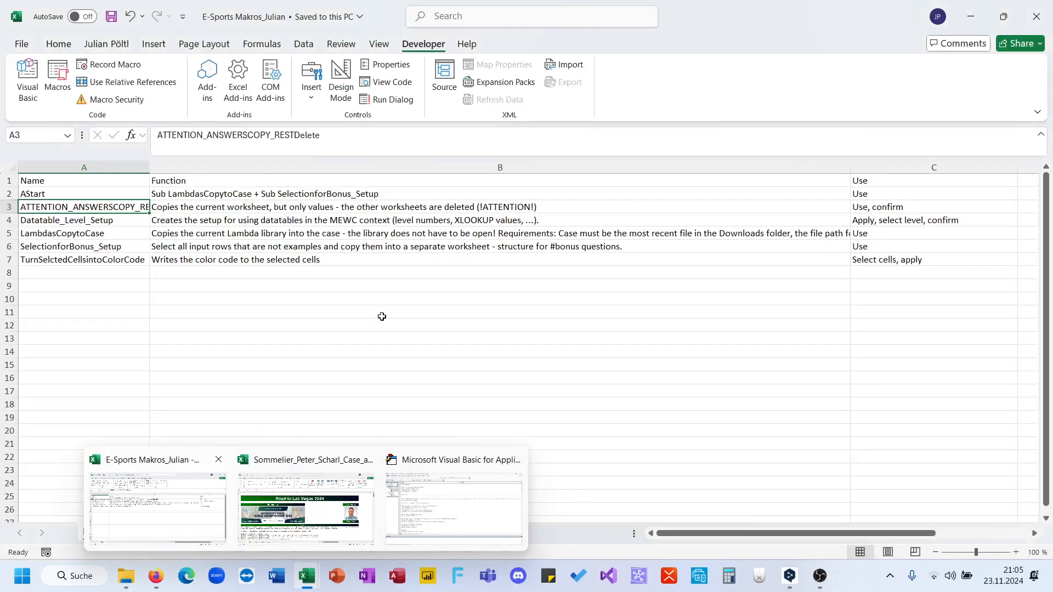
click(382, 316)
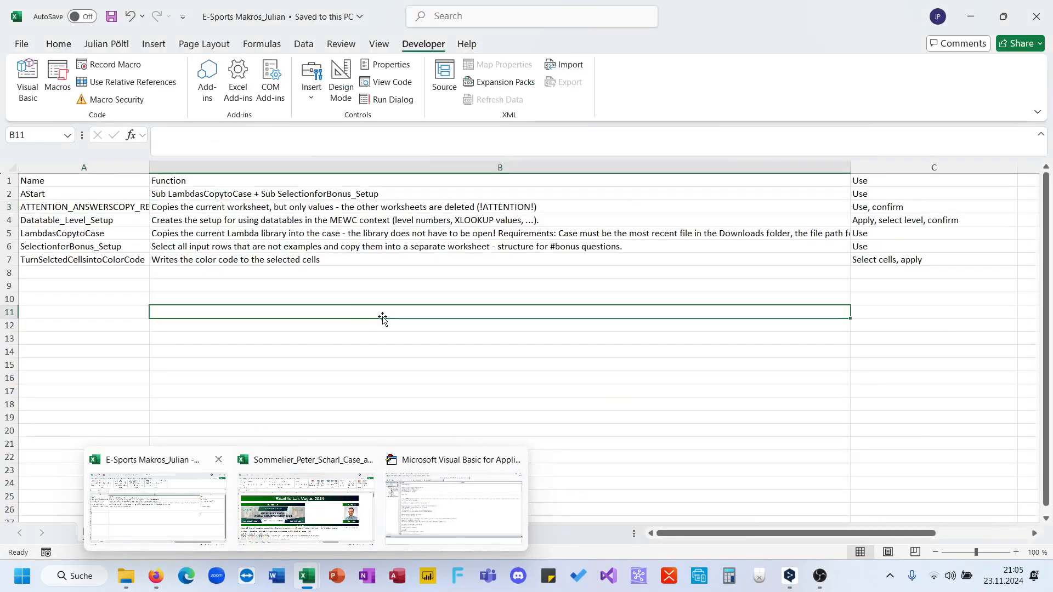
click(285, 289)
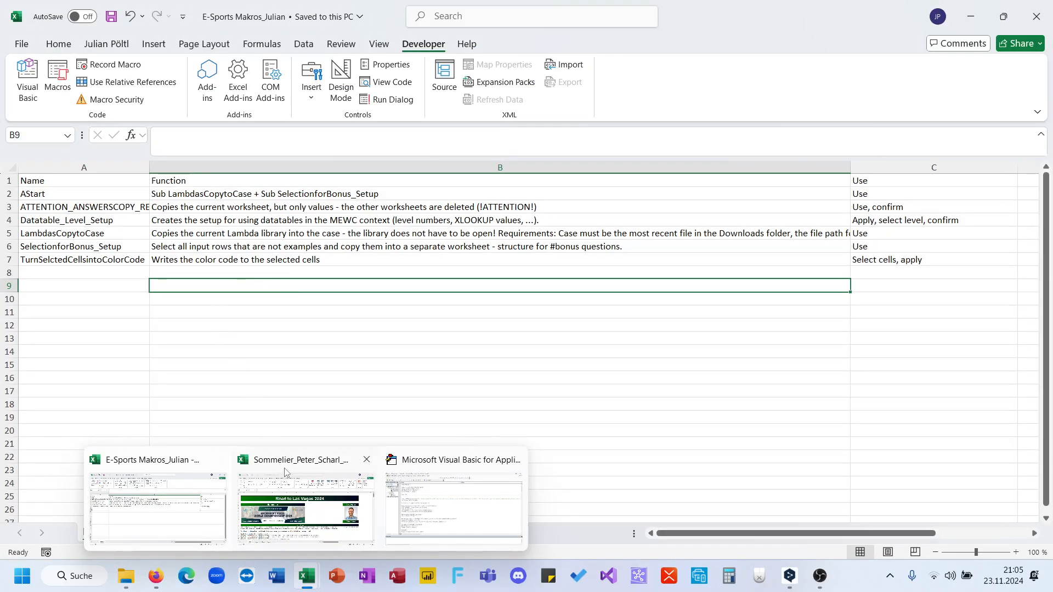
click(246, 364)
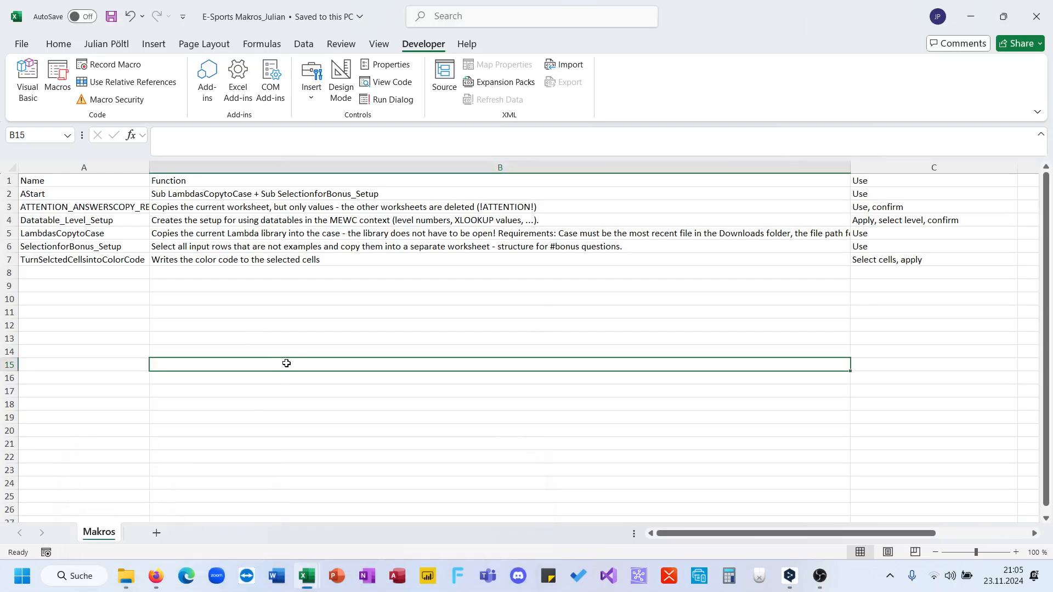
Check the case and macro workbooks in the Downloads folder, and return to the macro list worksheet
click(130, 576)
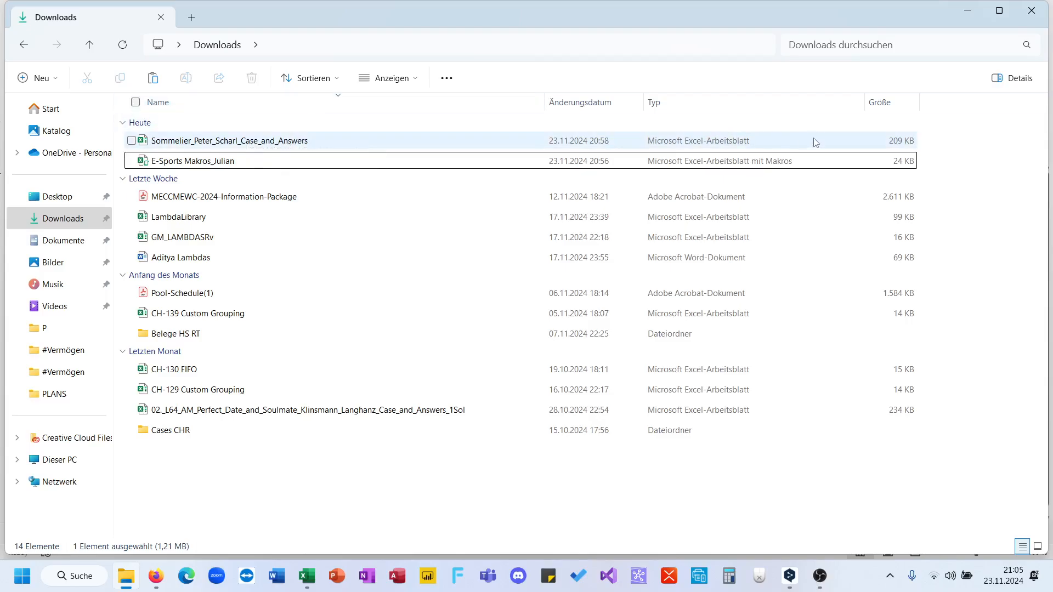
click(970, 11)
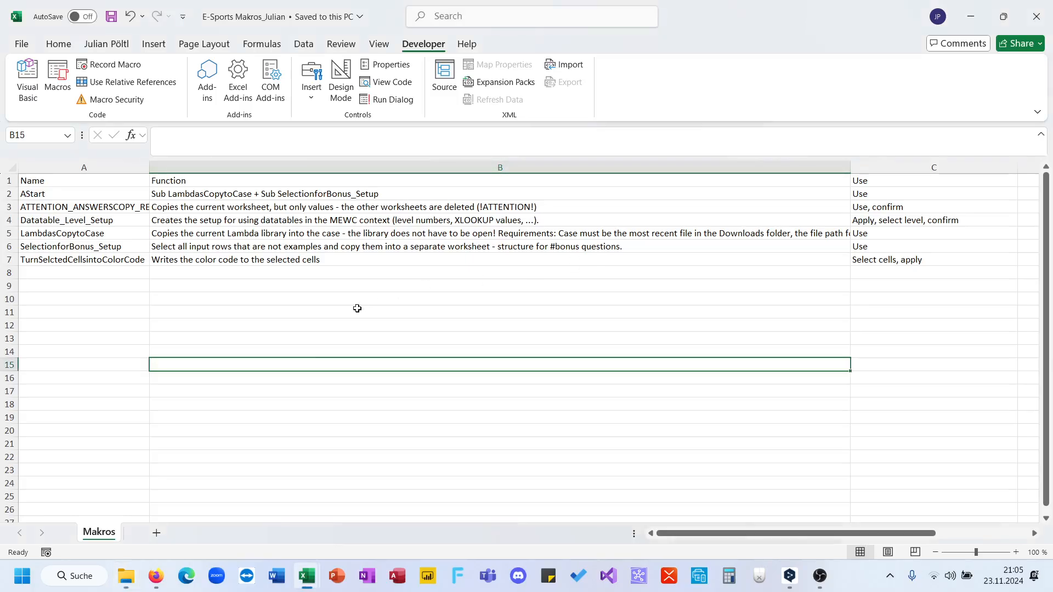
Open the AStart macro's code from the list of available macros to view it, and return to the worksheet
click(37, 196)
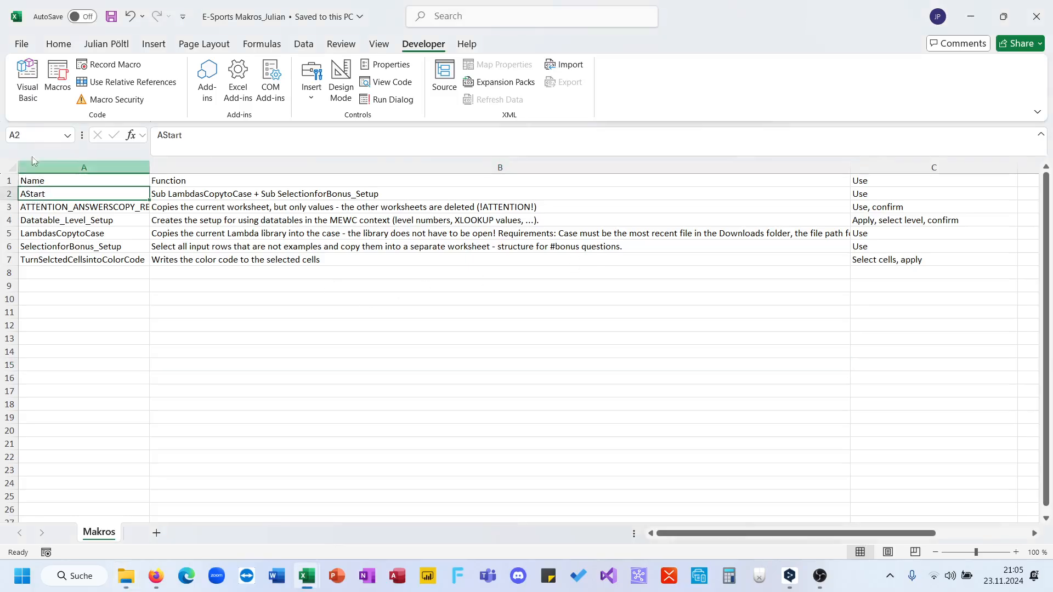
click(51, 98)
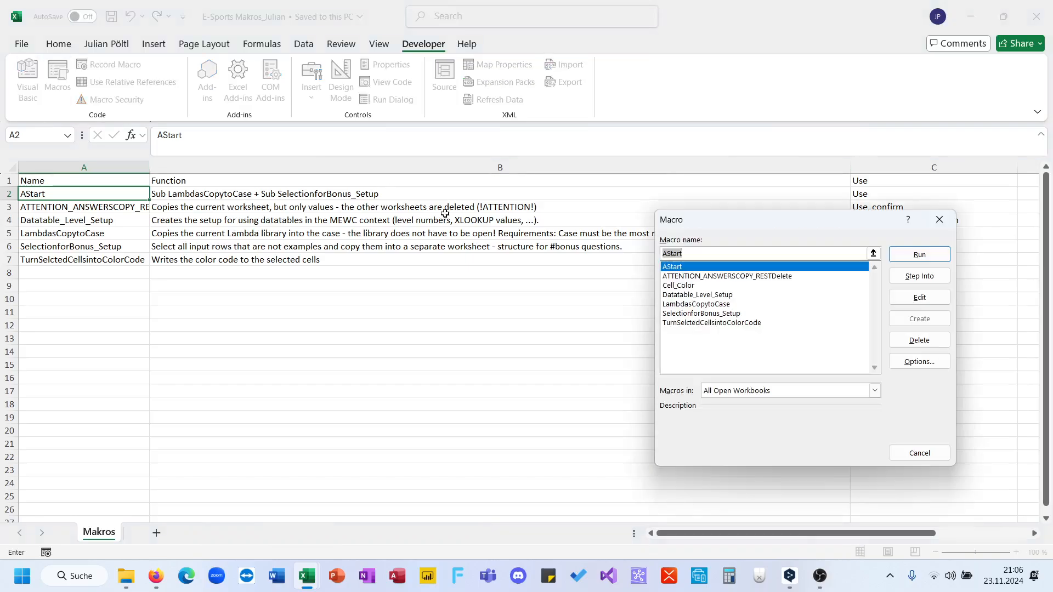
click(923, 300)
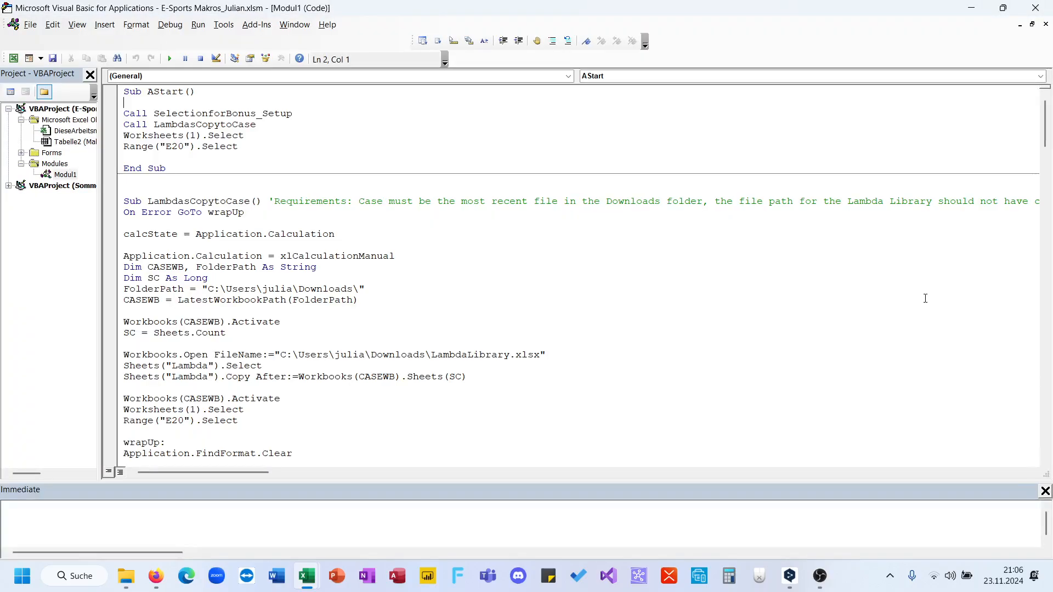
click(961, 6)
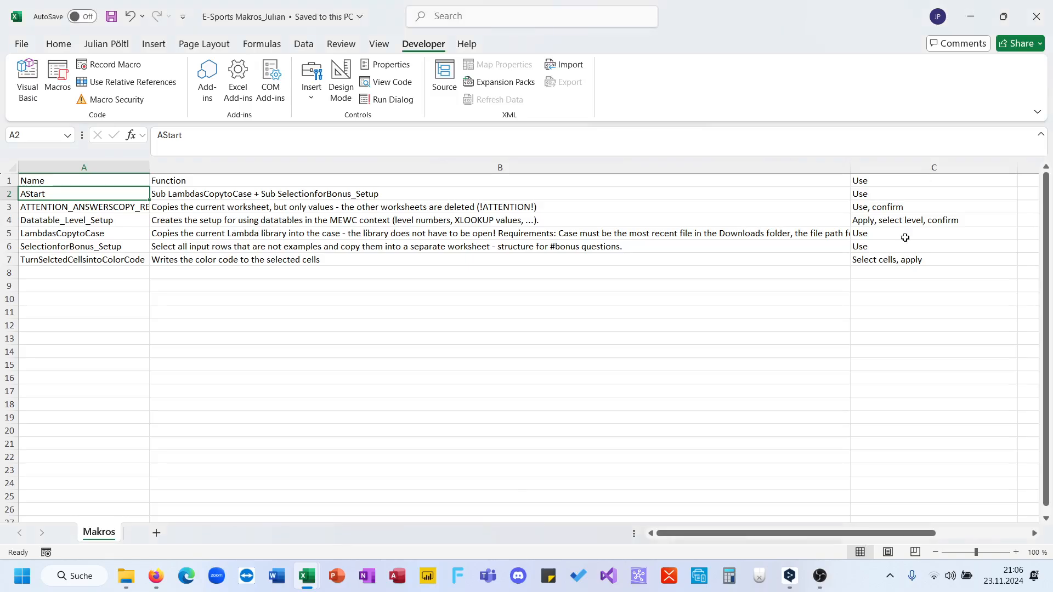
Check the shortcut key assigned to the AStart macro in its macro options
click(68, 96)
click(920, 363)
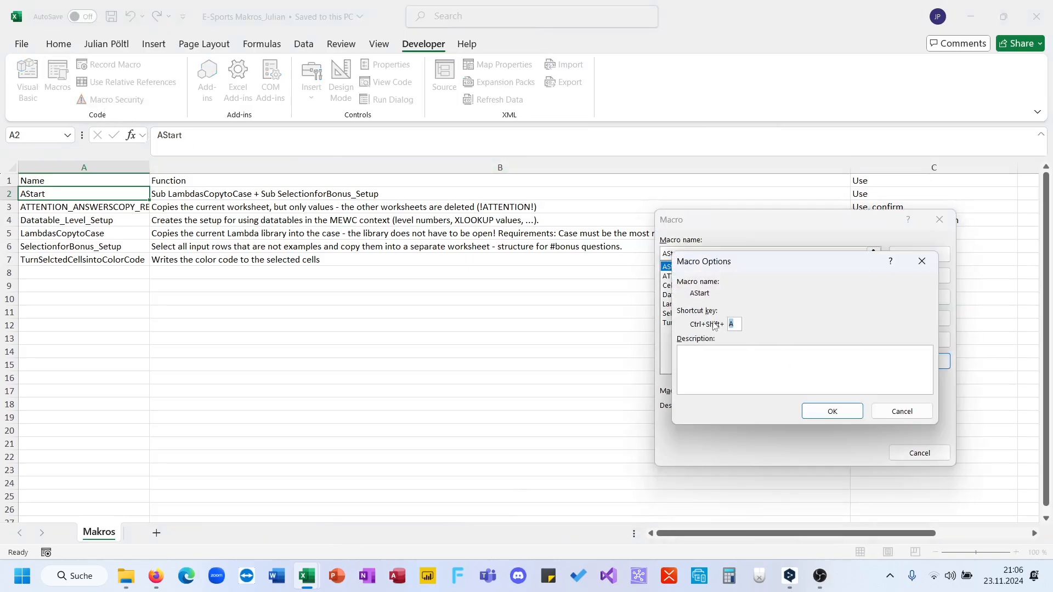
key(Escape)
Check the shortcut key assigned to the LambdasCopytoCase macro, and leave the macro dialogs without changes
click(748, 305)
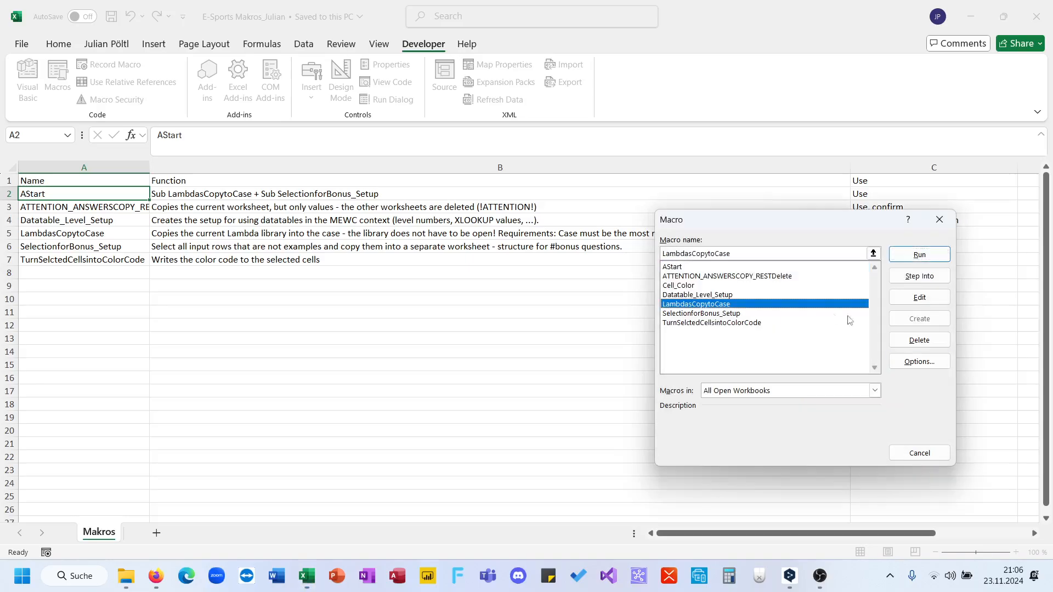
click(902, 363)
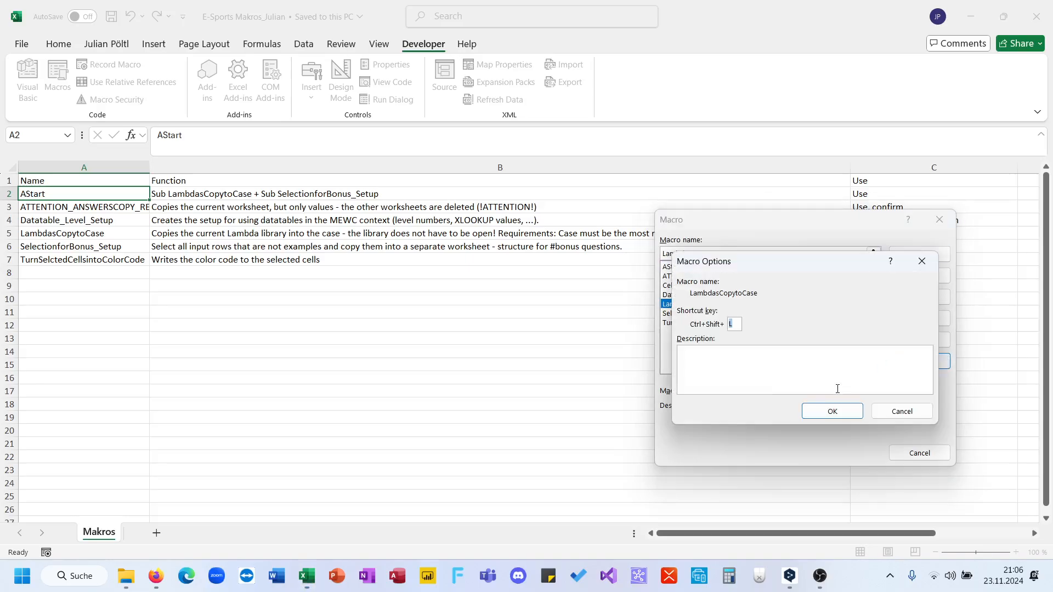
key(Escape)
key(Escape)
click(722, 378)
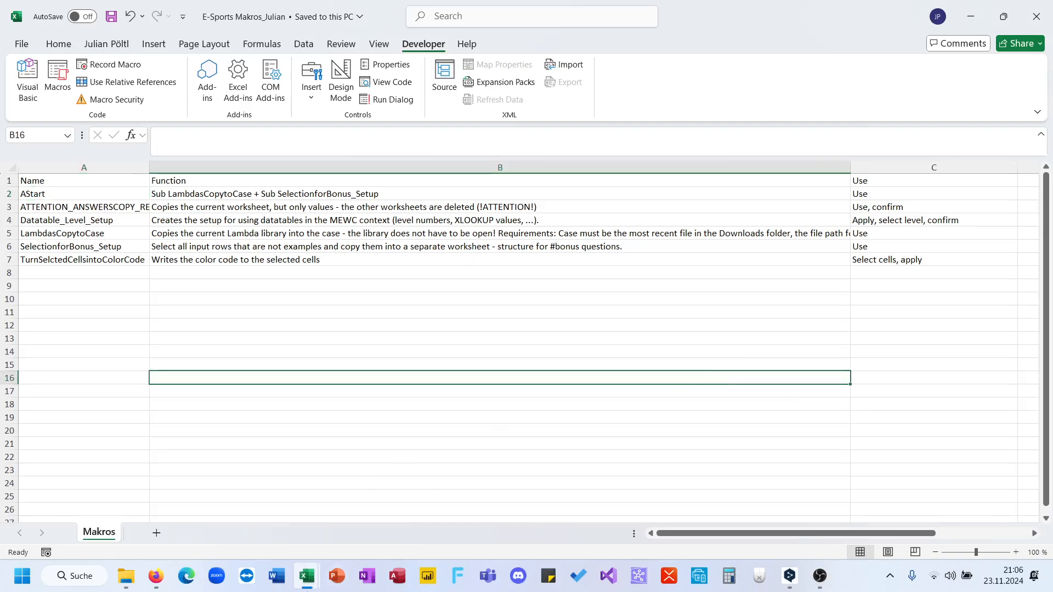
Switch to the Sommelier case workbook and select cell I10 on the Case sheet
mouse_move(307, 576)
click(305, 527)
click(714, 346)
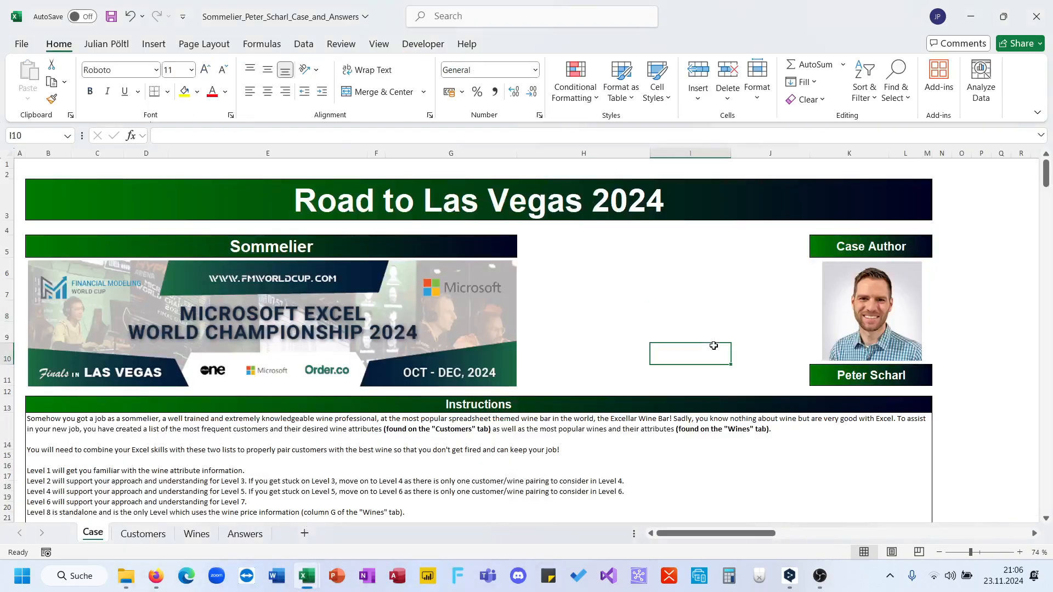
Check the LambdaLibrary file in the Downloads folder, and return to cell H7 of the Case sheet
mouse_move(126, 576)
click(153, 514)
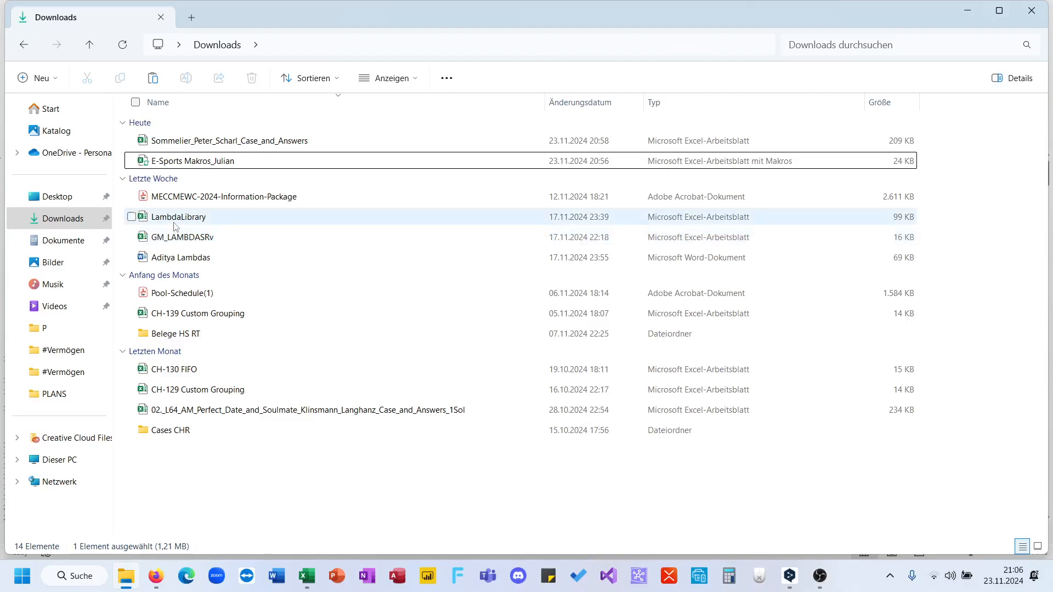
click(968, 12)
click(643, 289)
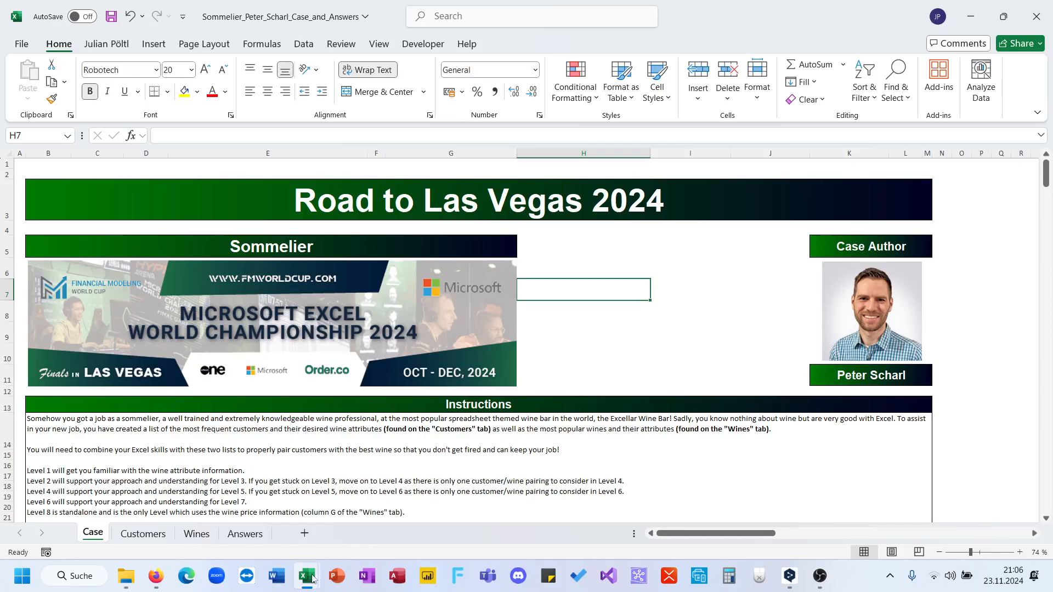
Examine the SelectionforBonus_Setup and LambdasCopytoCase calls in the AStart code, and return to the Case sheet
mouse_move(307, 576)
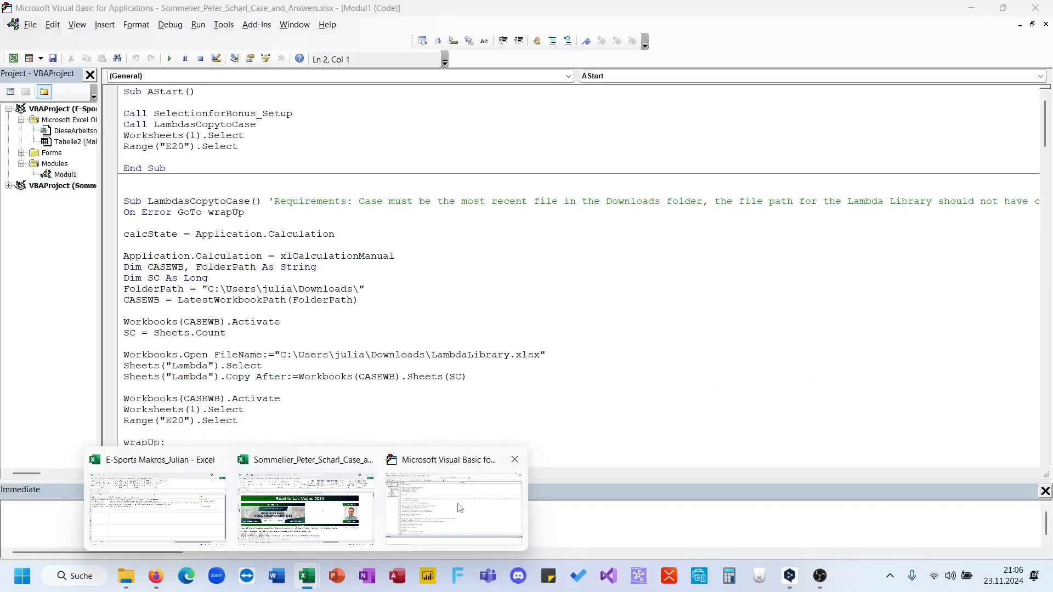
click(451, 514)
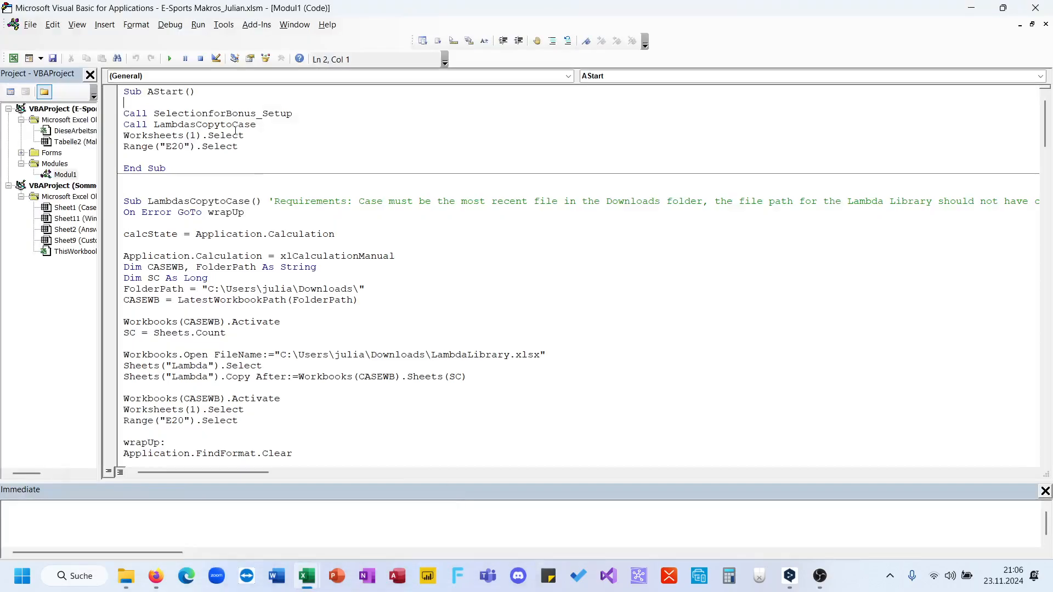
double_click(171, 113)
click(171, 113)
double_click(189, 124)
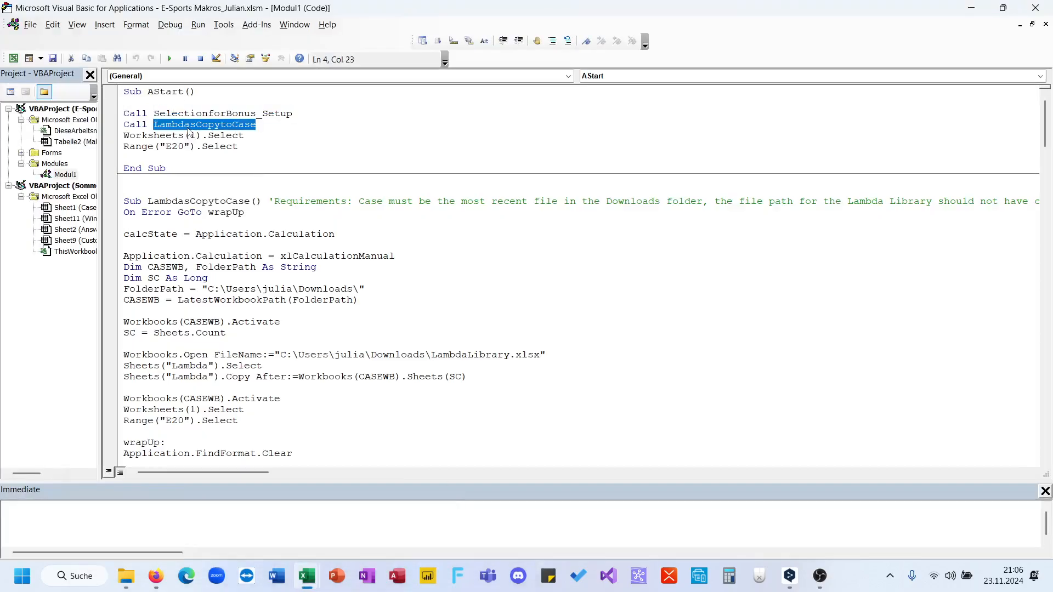
click(433, 242)
click(972, 8)
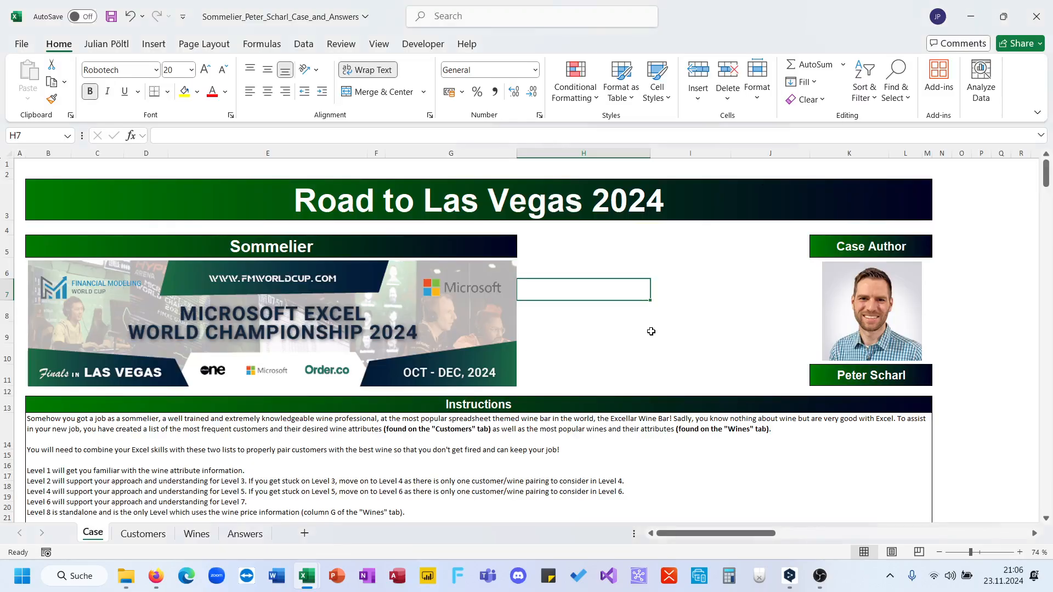
Return to the AStart code in the Visual Basic editor and highlight the SelectionforBonus_Setup call
mouse_move(308, 586)
click(504, 510)
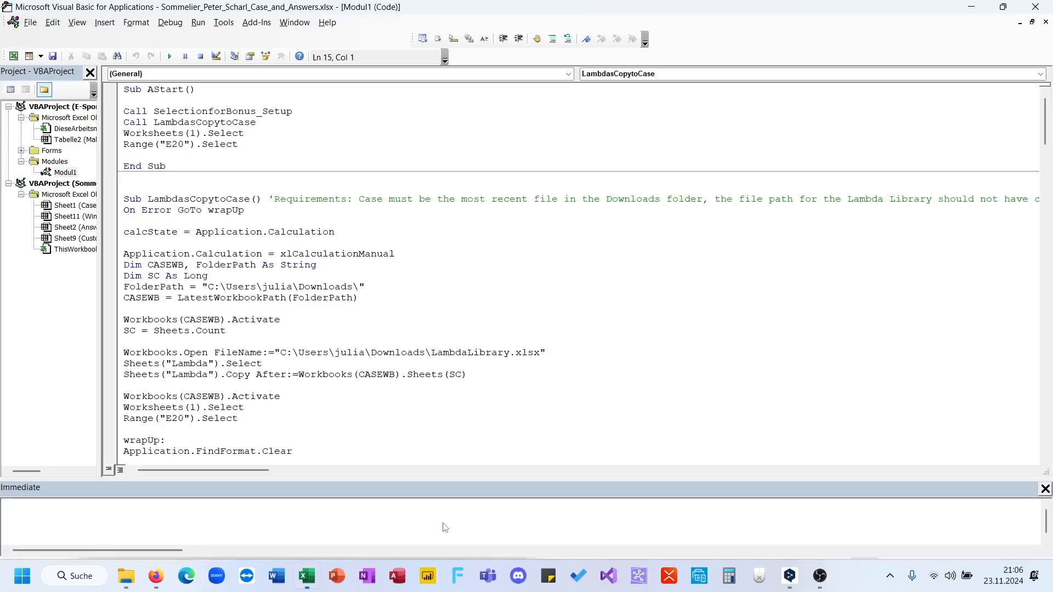
double_click(176, 115)
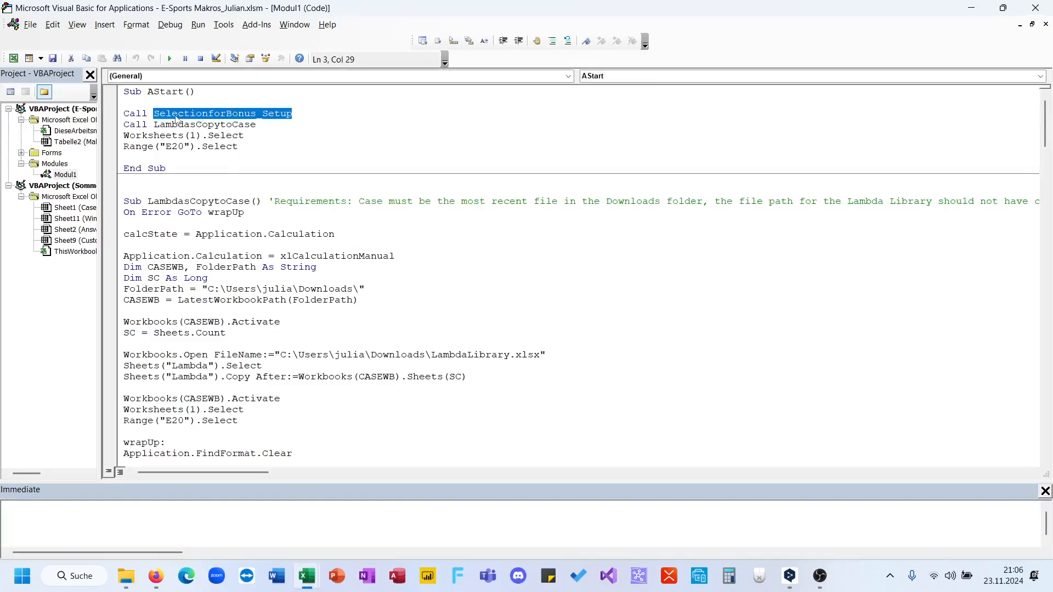
Leave the macro code and examine the Level 1 wine and attribute input rows on the Case sheet of the Sommelier workbook
click(264, 124)
click(971, 8)
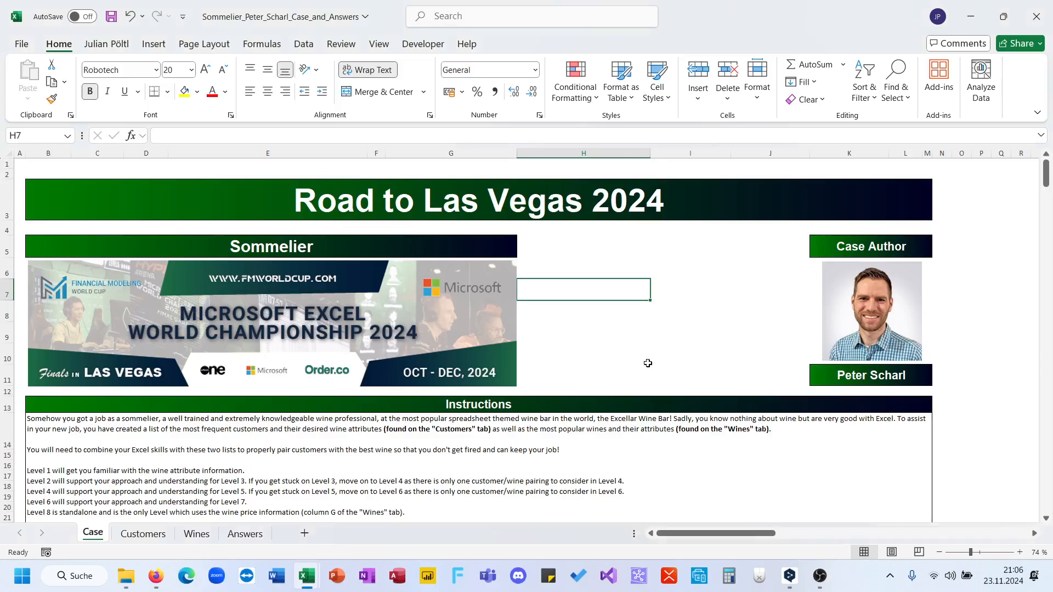
scroll(648, 363, down, 14)
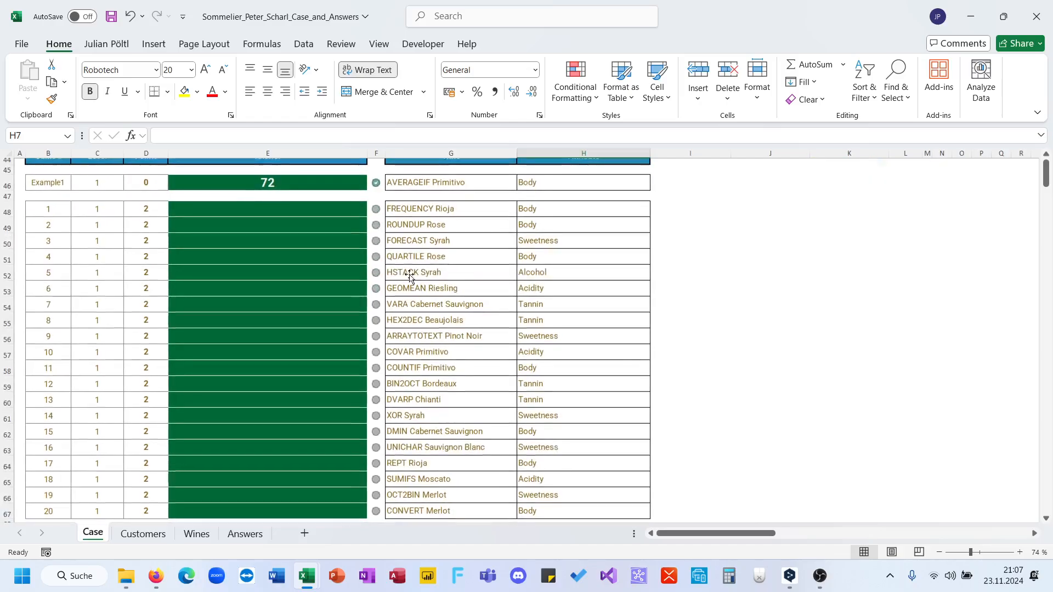
drag(418, 228, 437, 433)
drag(554, 321, 604, 468)
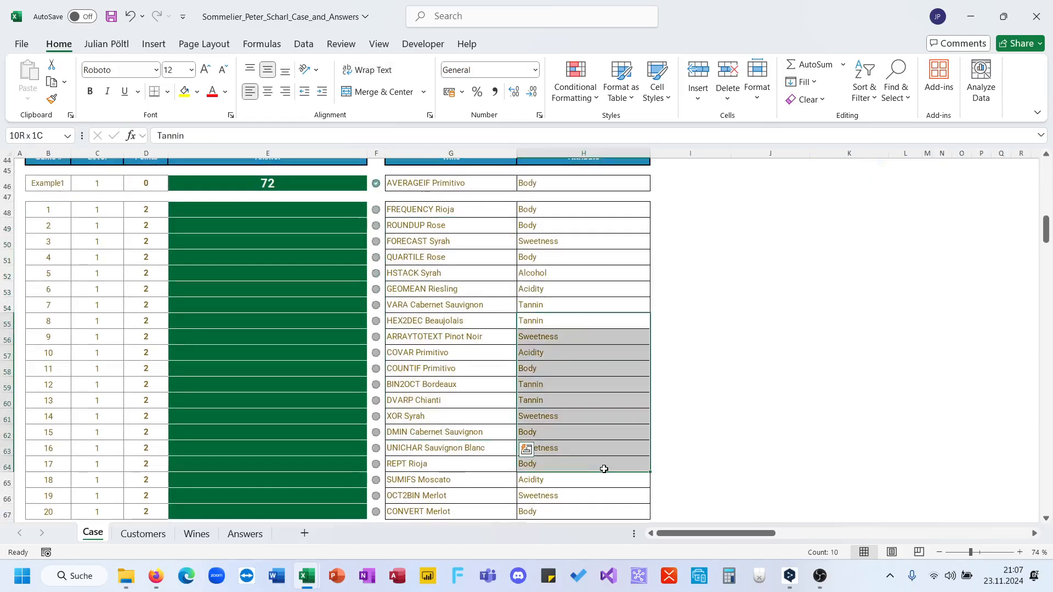
click(743, 354)
scroll(743, 355, up, 14)
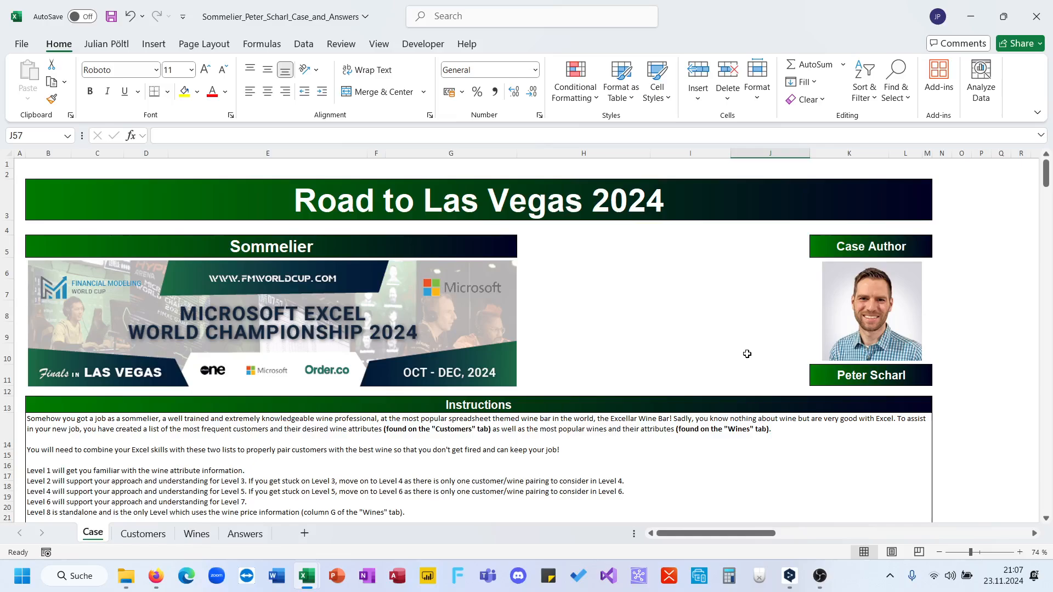
Try to run the AStart macro from cell H7 of the Case sheet and return to the Sommelier case workbook
click(634, 281)
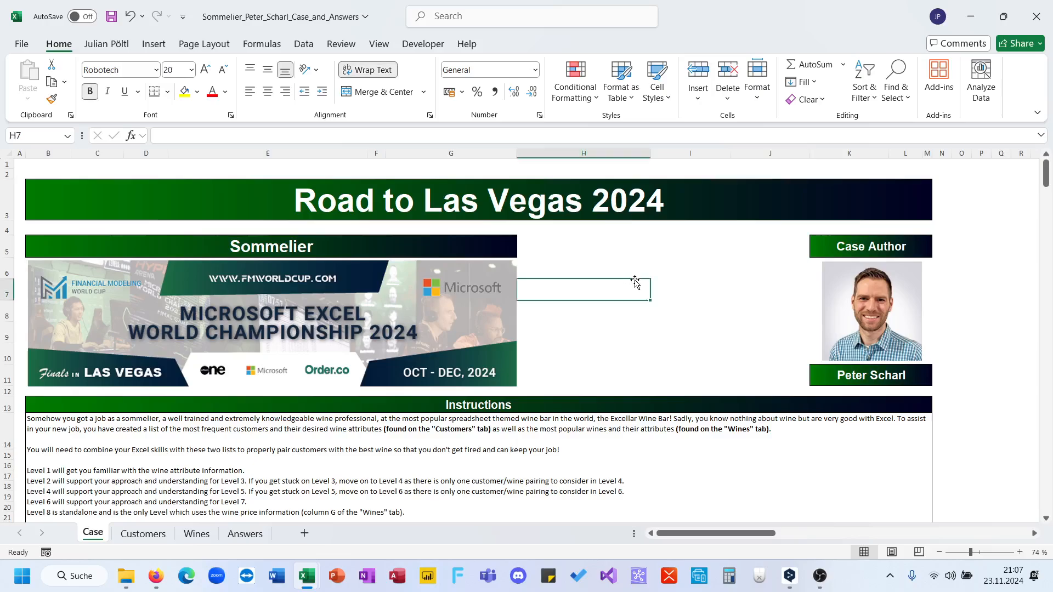
key(ctrl+shift+l)
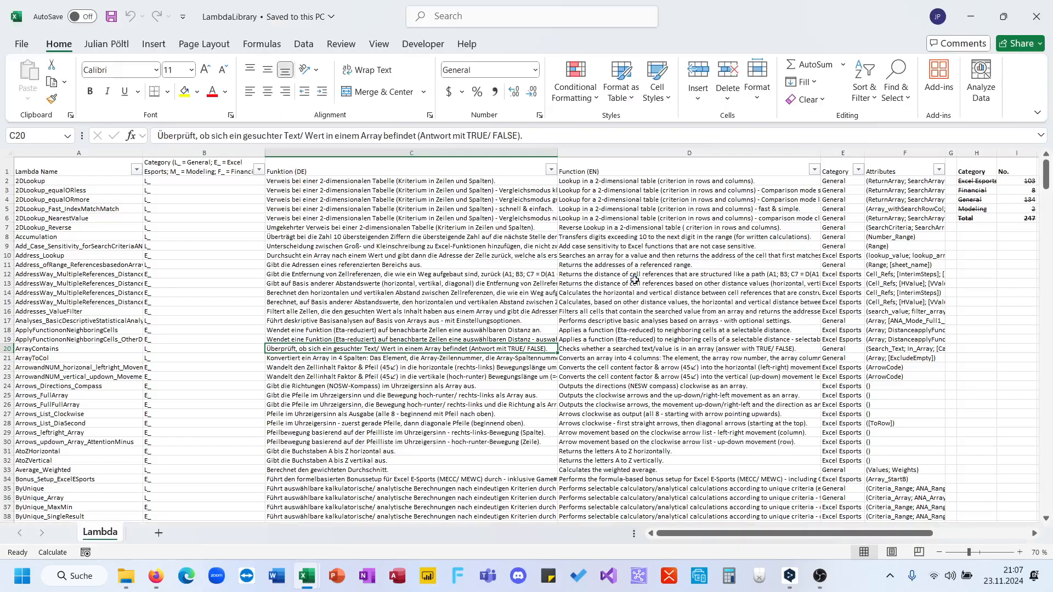
mouse_move(307, 576)
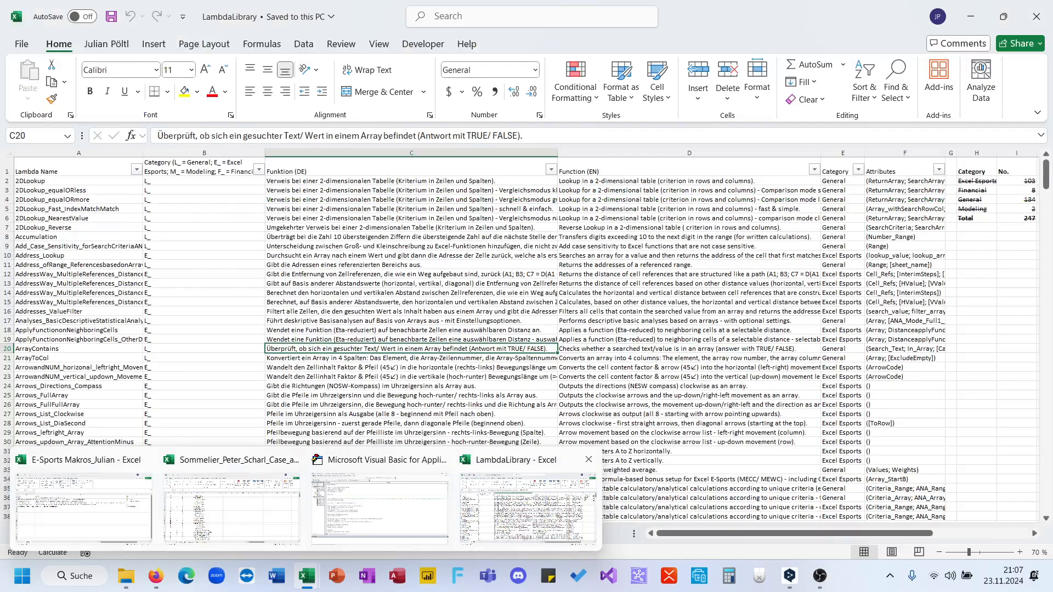
click(230, 526)
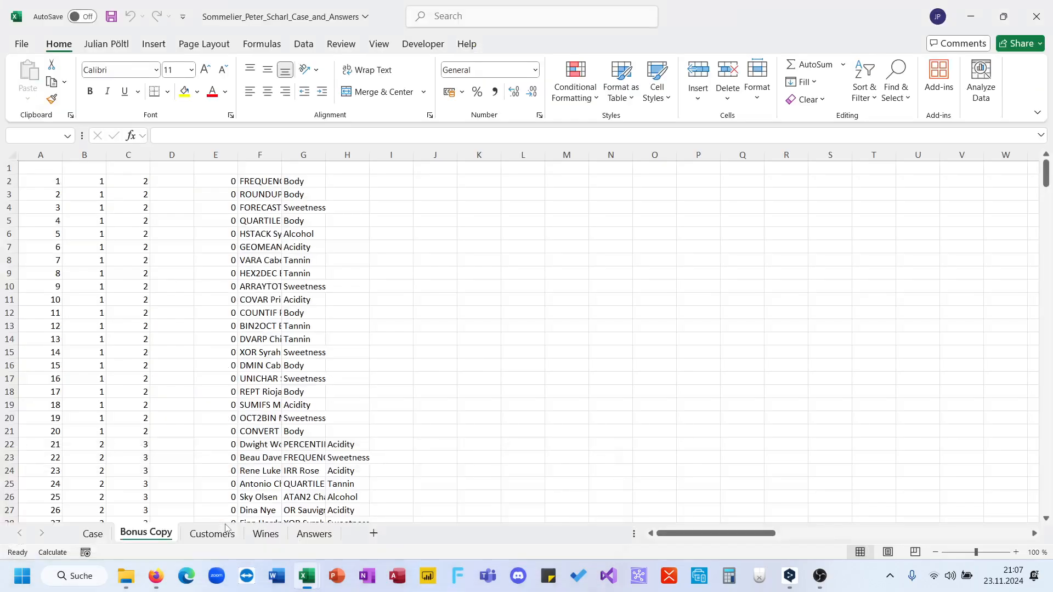
Inspect the copied input rows on the Bonus Copy sheet and compare them with the Case sheet
click(300, 434)
click(244, 459)
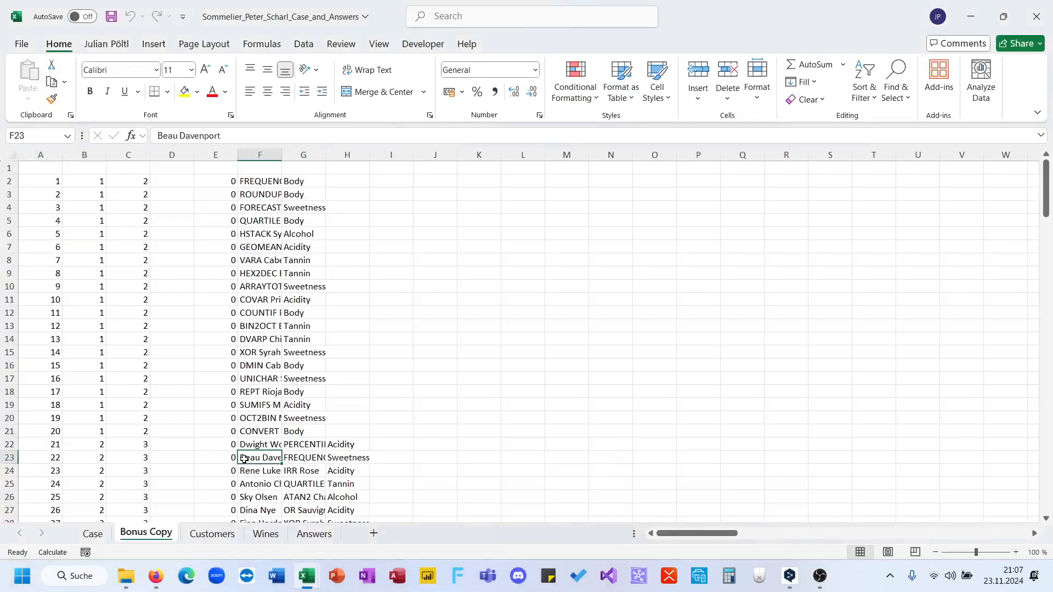
click(93, 534)
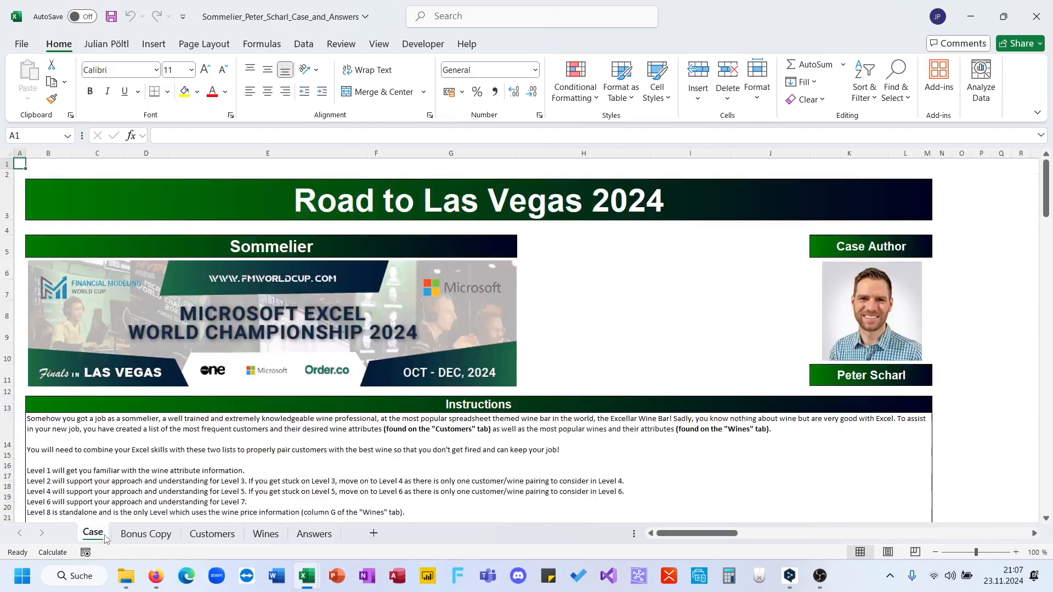
click(146, 533)
mouse_move(306, 576)
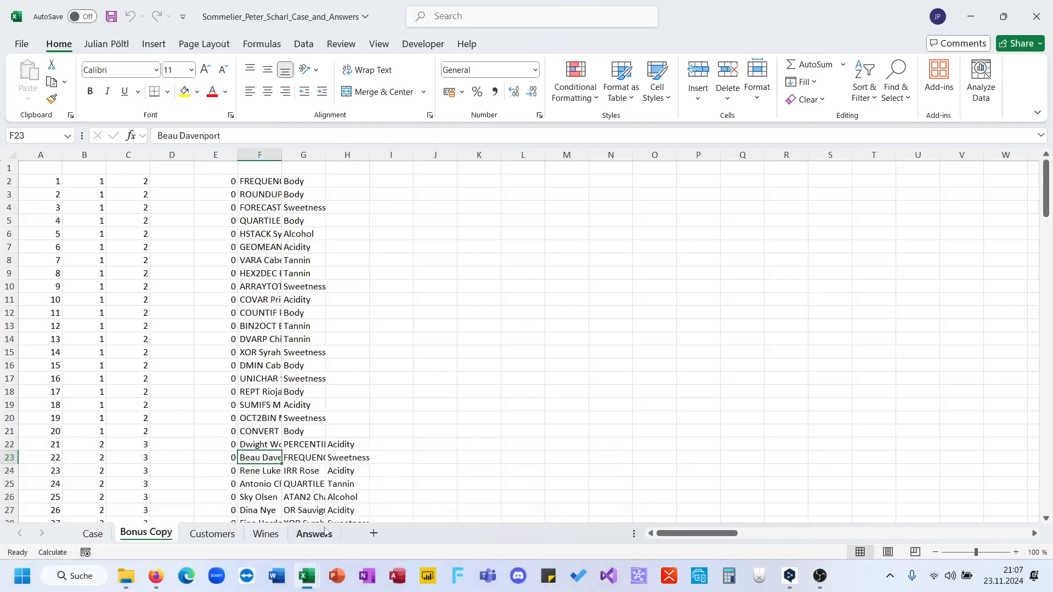
Delete the Bonus Copy sheet from the case workbook and return to the Case sheet
right_click(163, 535)
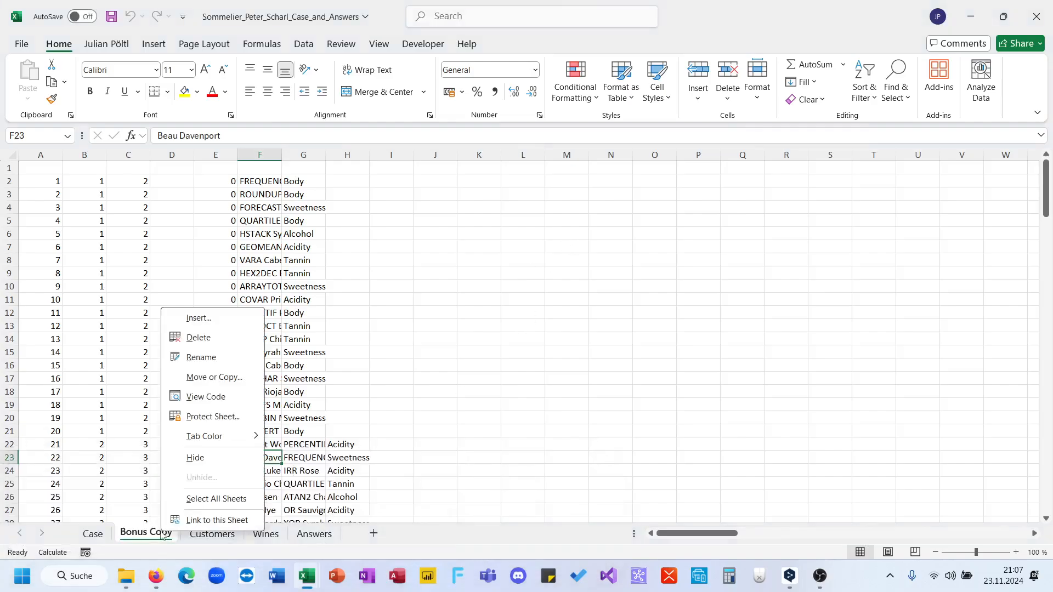
click(202, 339)
click(504, 322)
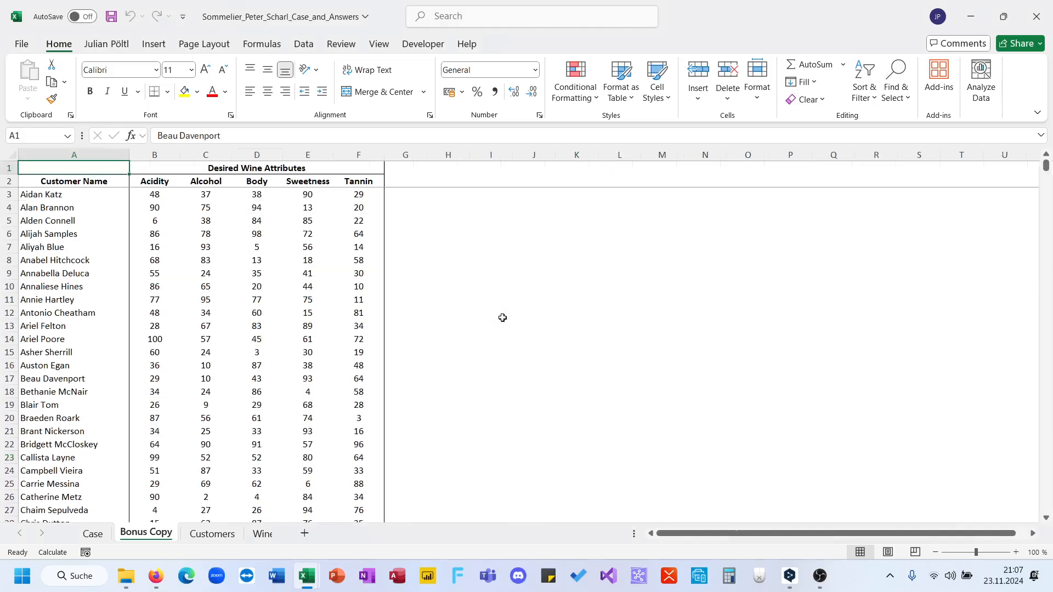
click(93, 533)
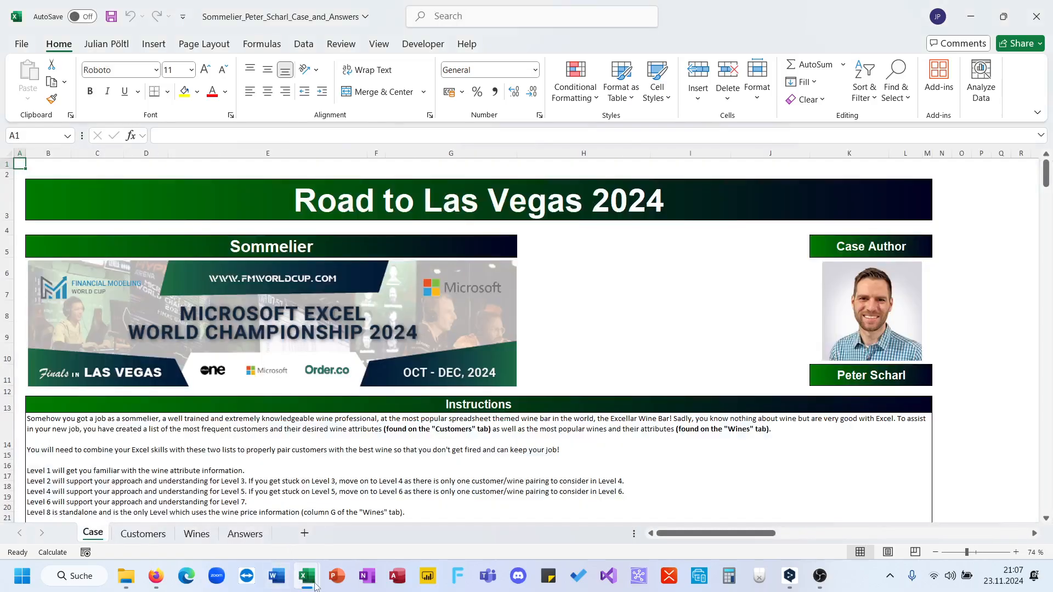
Switch to the LambdaLibrary workbook, view its Lambda sheet, and preview the LambdasCopytoCase code
mouse_move(306, 576)
click(491, 501)
click(472, 387)
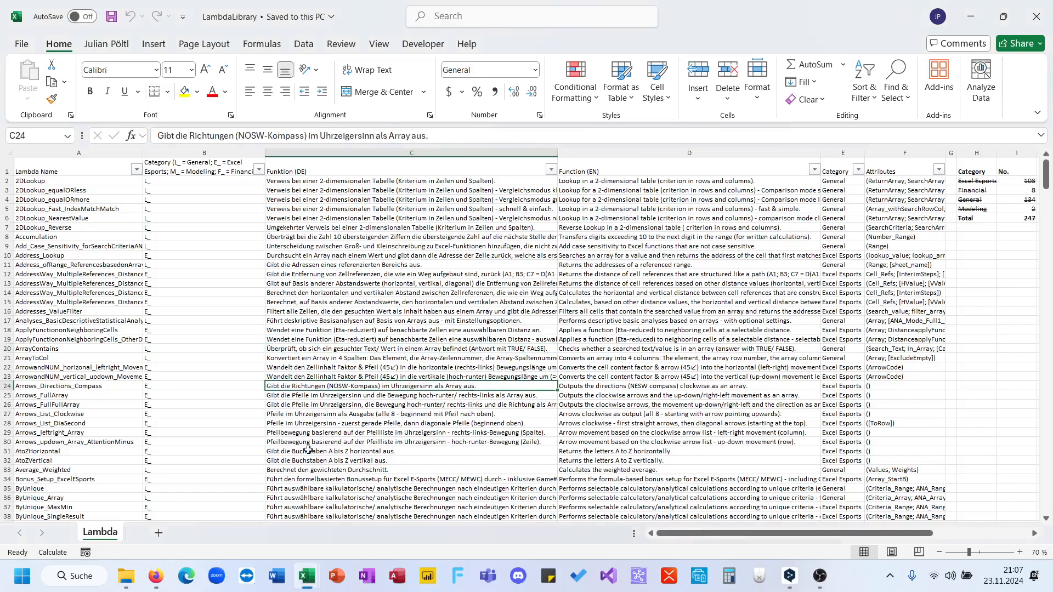
mouse_move(306, 576)
mouse_move(353, 525)
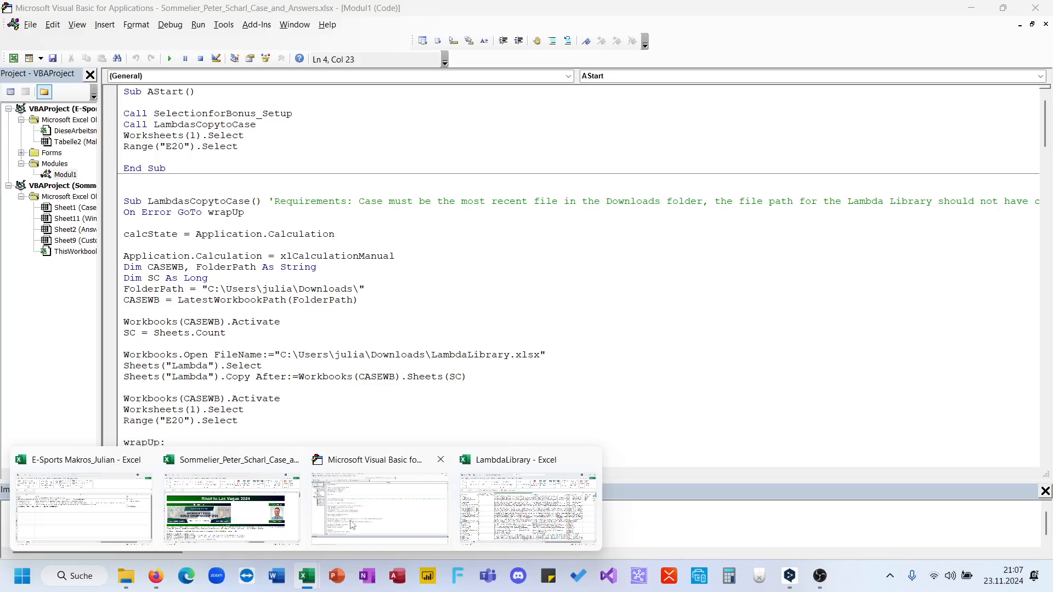
Read the LambdasCopytoCase function description and requirements in cell B5 of the E-Sports Makros workbook
click(83, 510)
click(295, 211)
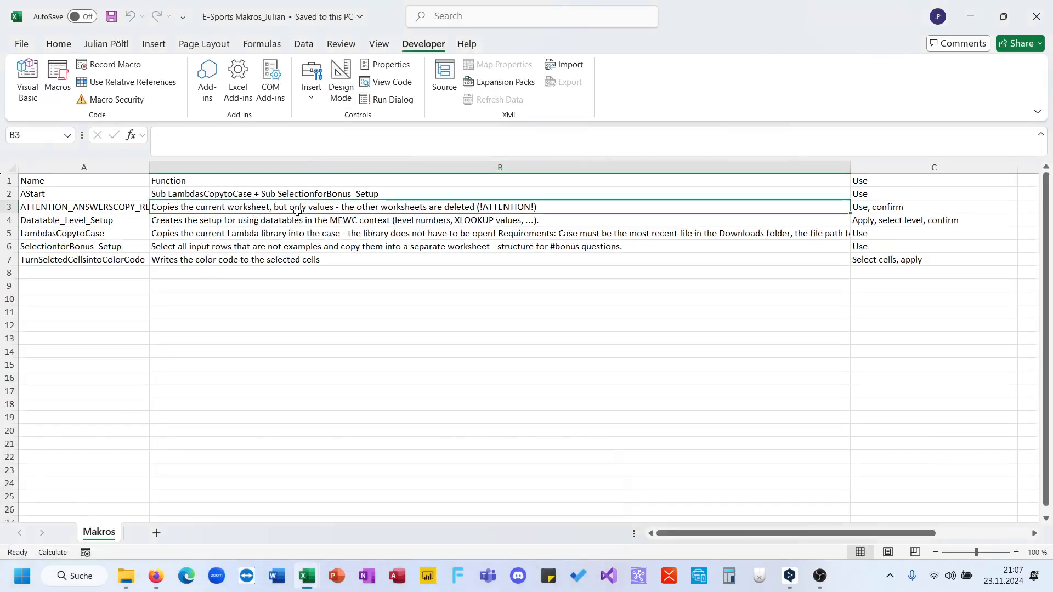
click(305, 237)
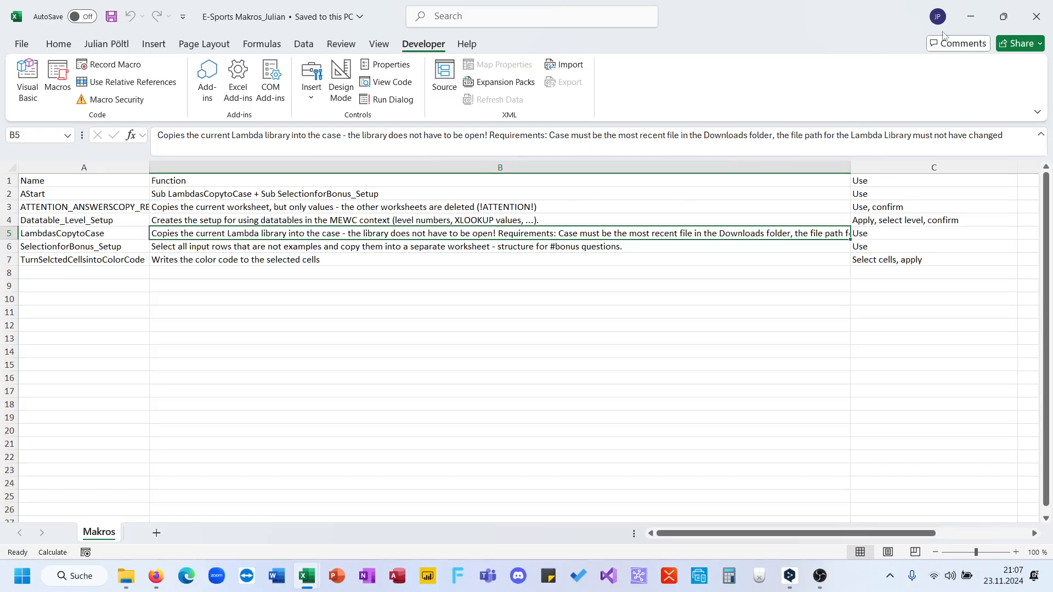
click(971, 17)
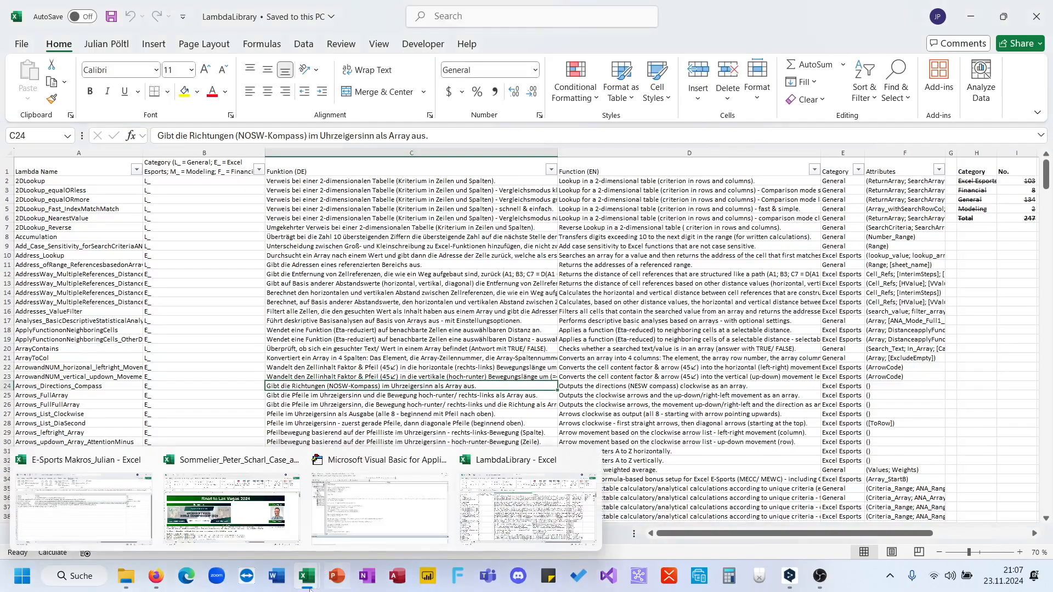
Run the AStart macro on the Sommelier case workbook from cell H9 of the Case sheet
mouse_move(307, 573)
click(250, 526)
click(622, 272)
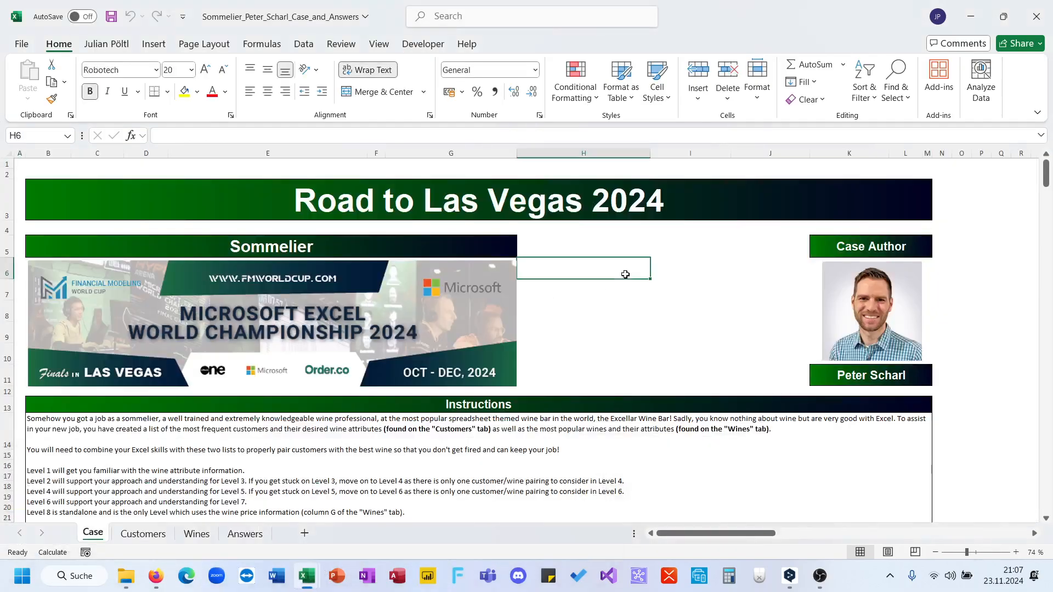
click(582, 333)
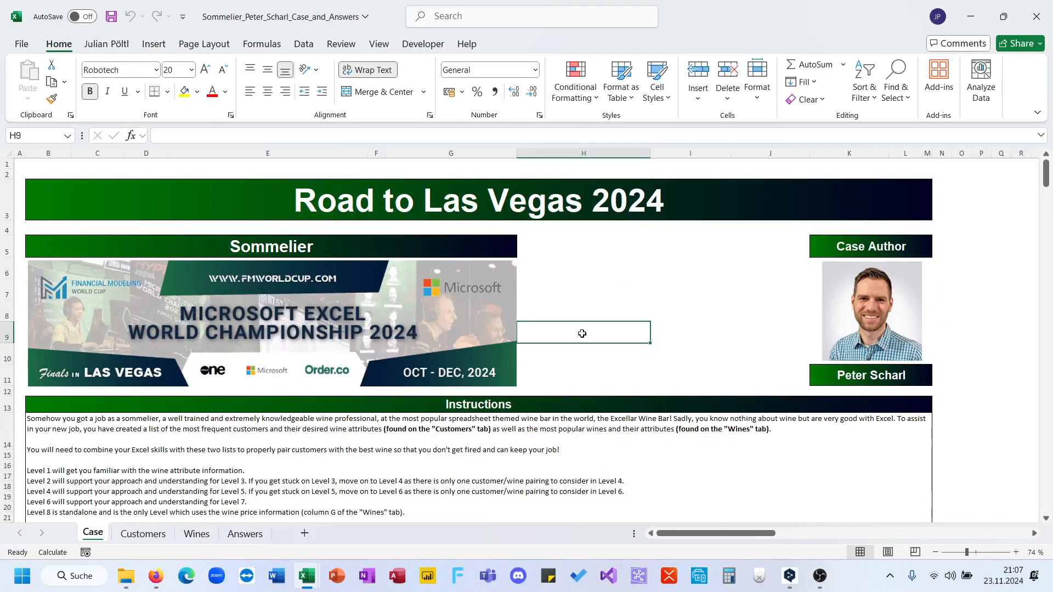
key(ctrl+shift+l)
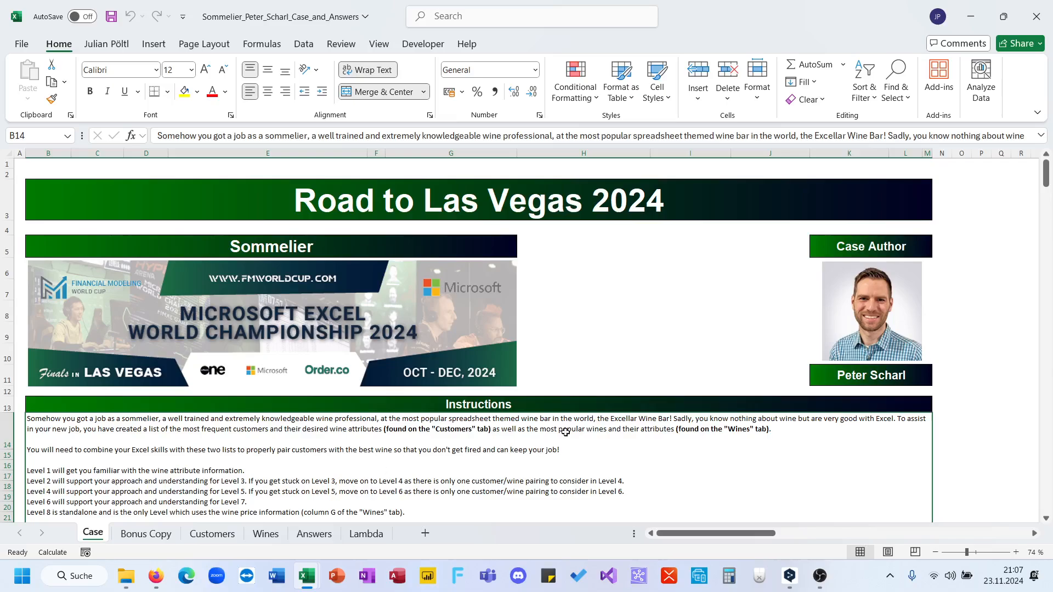
click(593, 357)
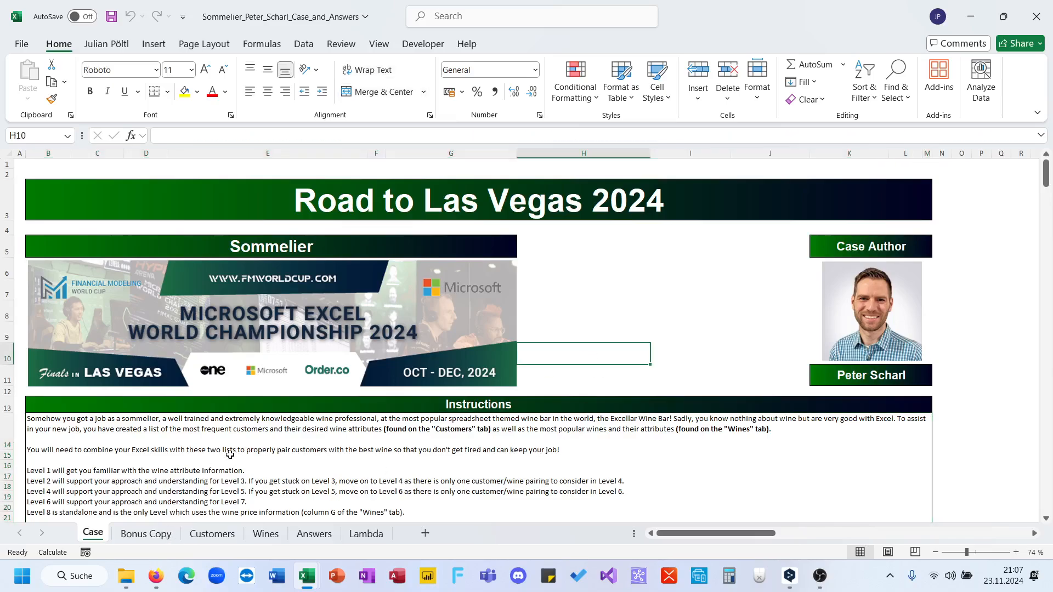
Open the Lambda sheet in the case workbook and set the calculation mode to Automatic
click(372, 532)
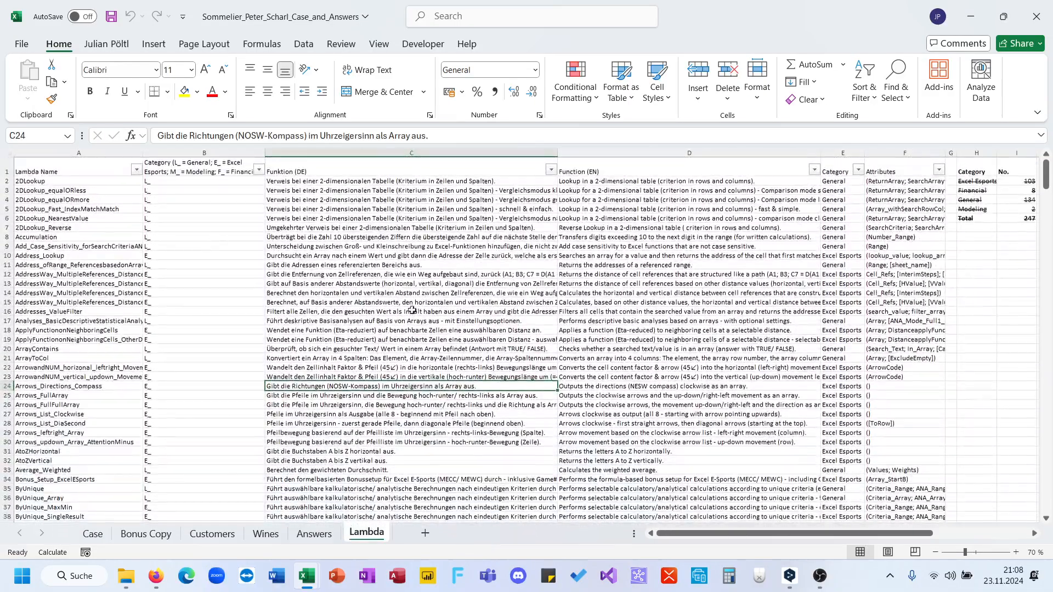
click(310, 45)
click(265, 46)
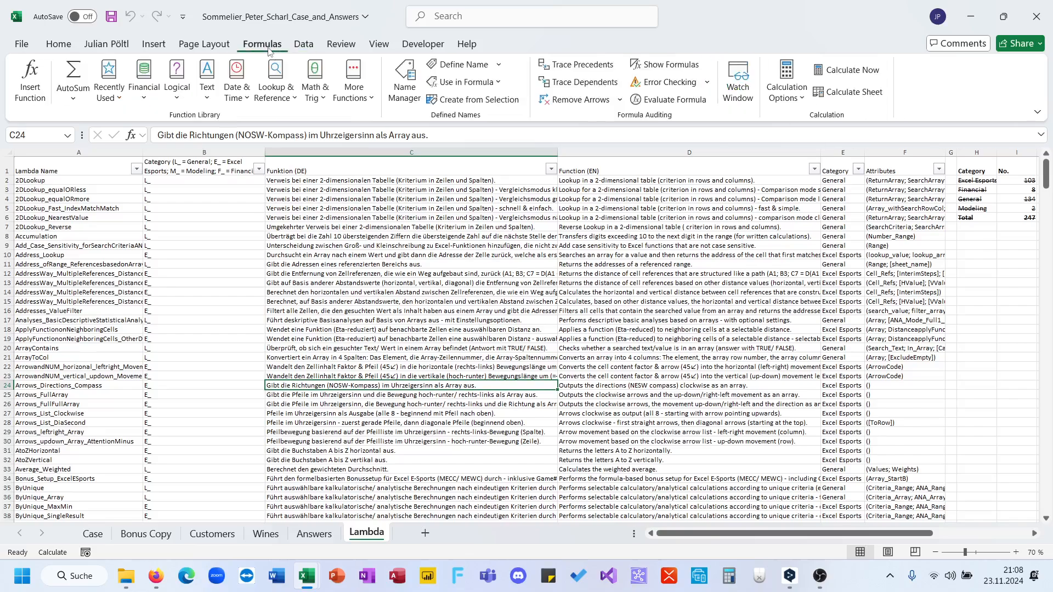
click(787, 88)
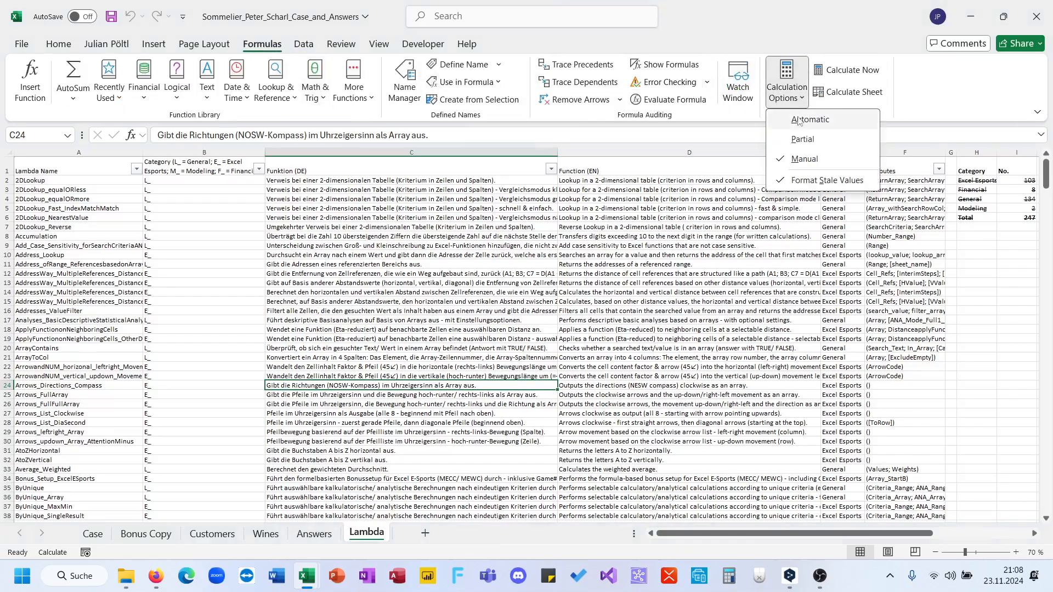
click(802, 120)
click(432, 254)
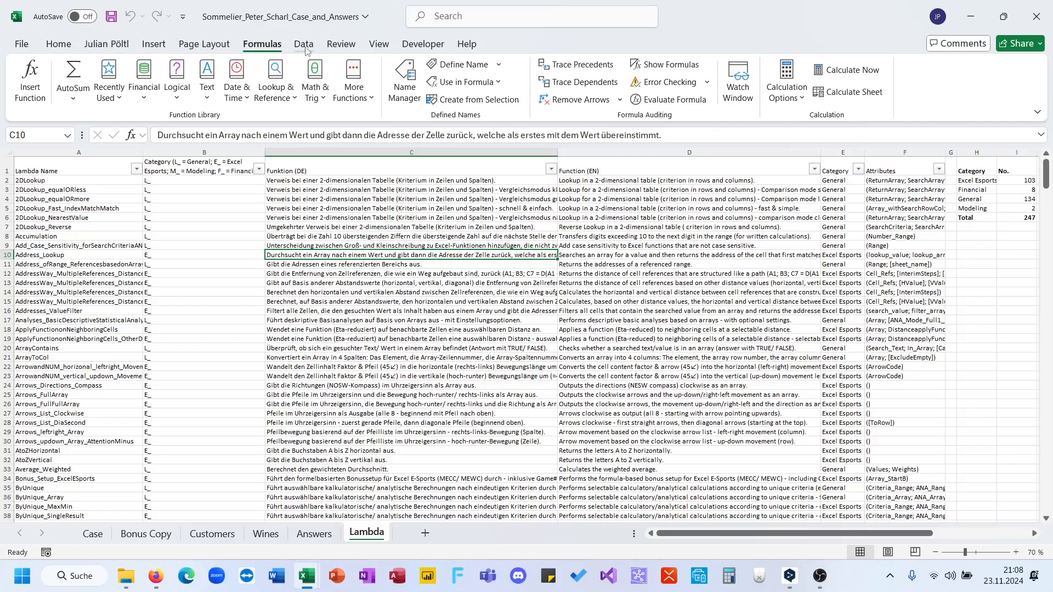
Review the imported LAMBDA definitions in the Name Manager and close it
click(404, 82)
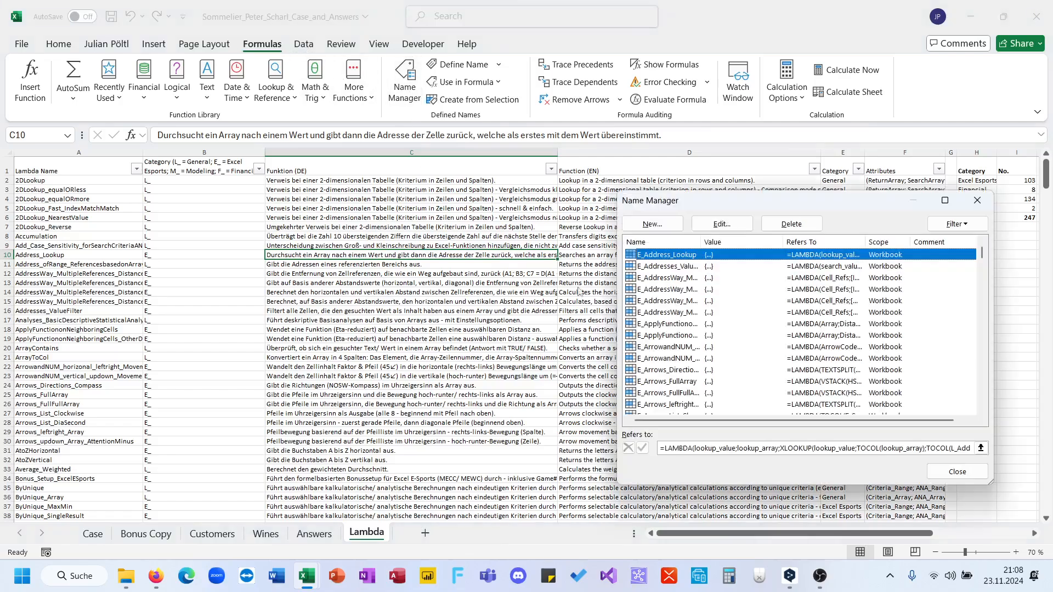
scroll(763, 331, down, 5)
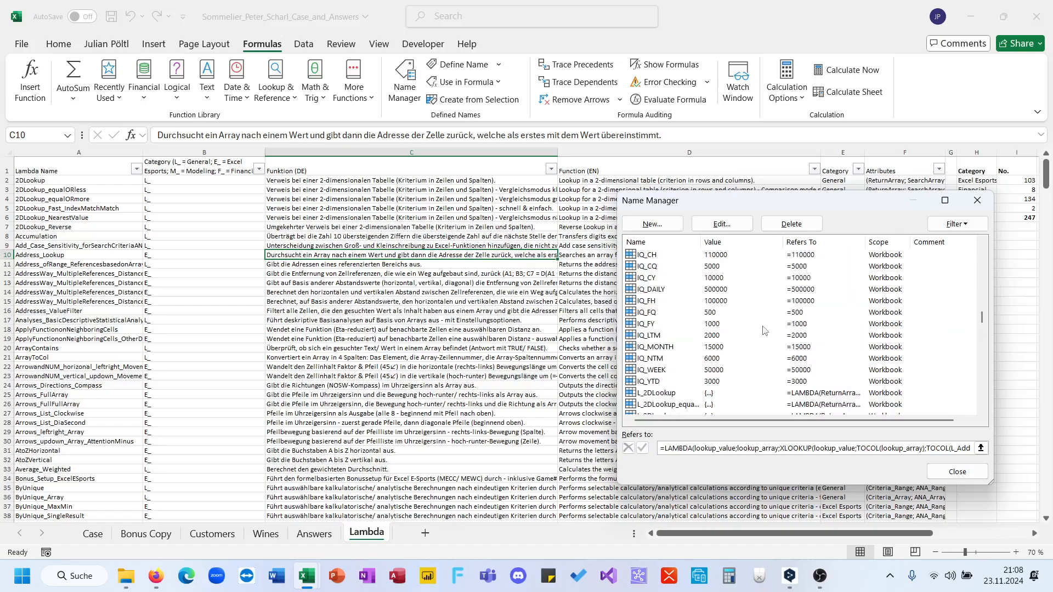
key(Escape)
click(519, 386)
Look through all the copied game rows on the Bonus Copy sheet, including the Level 6 inputs around row 105
click(146, 534)
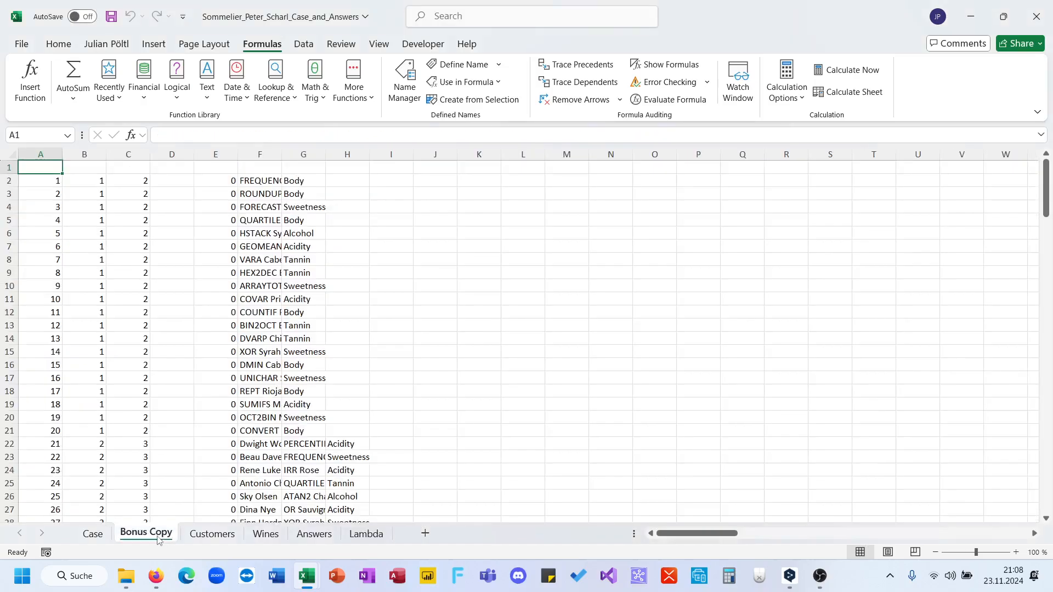
scroll(241, 396, down, 20)
scroll(245, 400, up, 11)
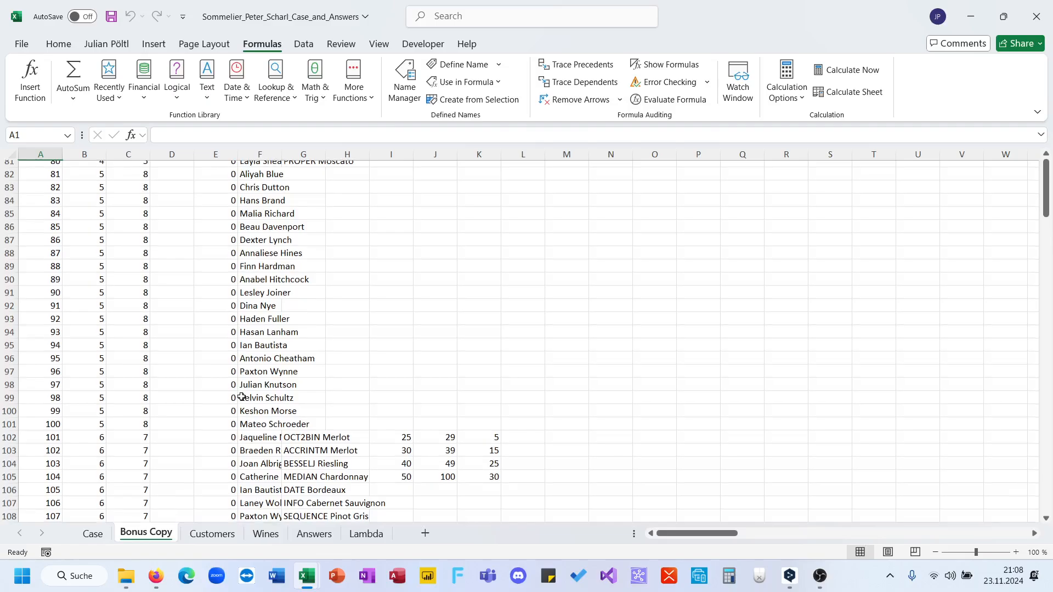
click(422, 387)
click(379, 464)
click(257, 475)
scroll(213, 390, down, 16)
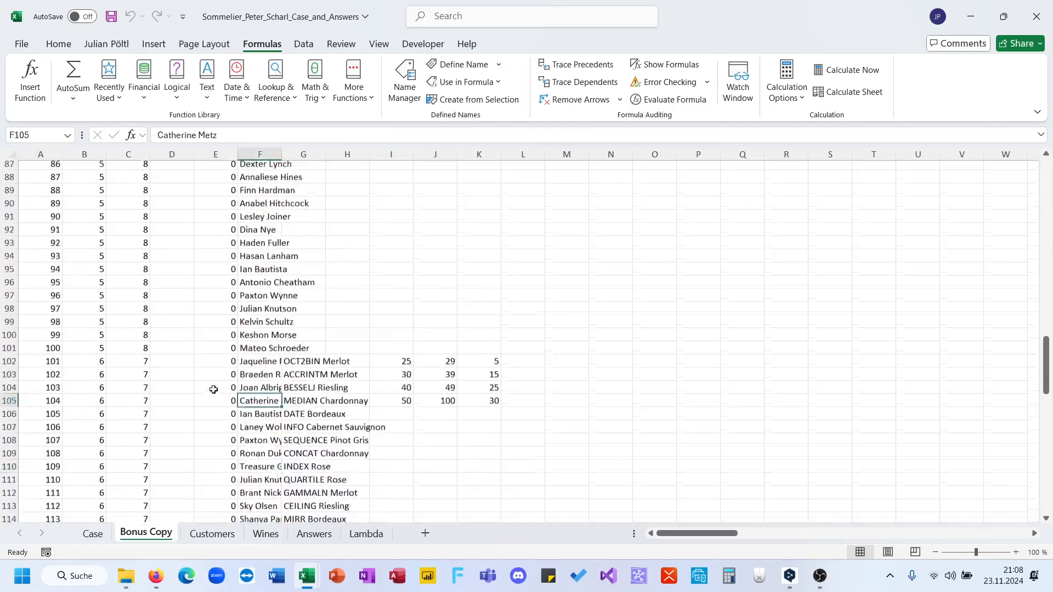
scroll(213, 391, up, 20)
Highlight the game number, level and points columns on the Bonus Copy sheet to examine the copied structure
drag(52, 181, 54, 361)
drag(104, 311, 90, 500)
scroll(89, 500, down, 7)
drag(130, 309, 137, 509)
scroll(137, 509, up, 7)
Return to the Case sheet and examine the original Level 1 and Level 2 question tables
click(92, 534)
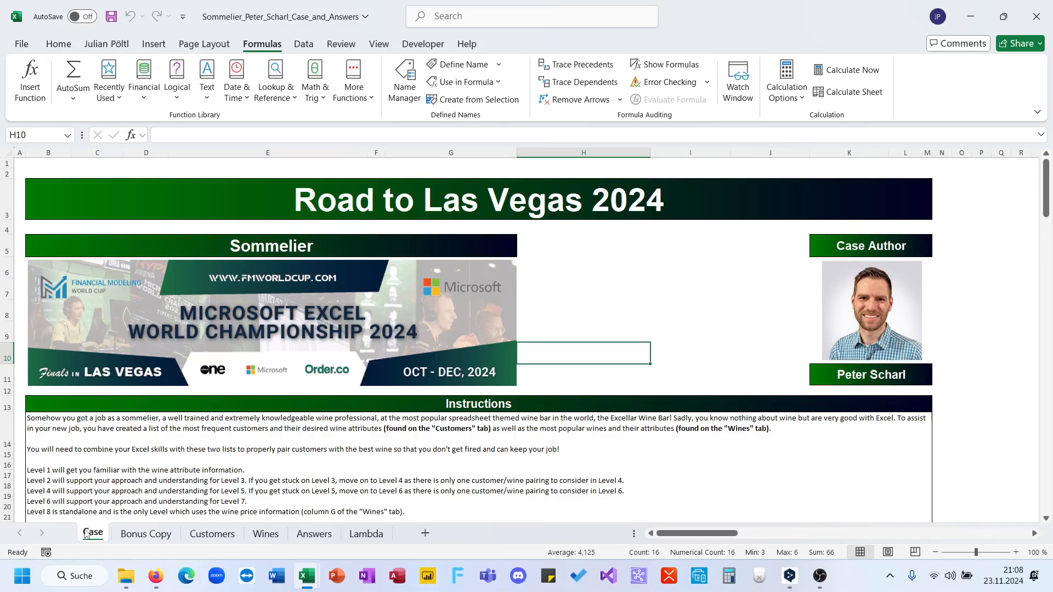
scroll(221, 436, down, 20)
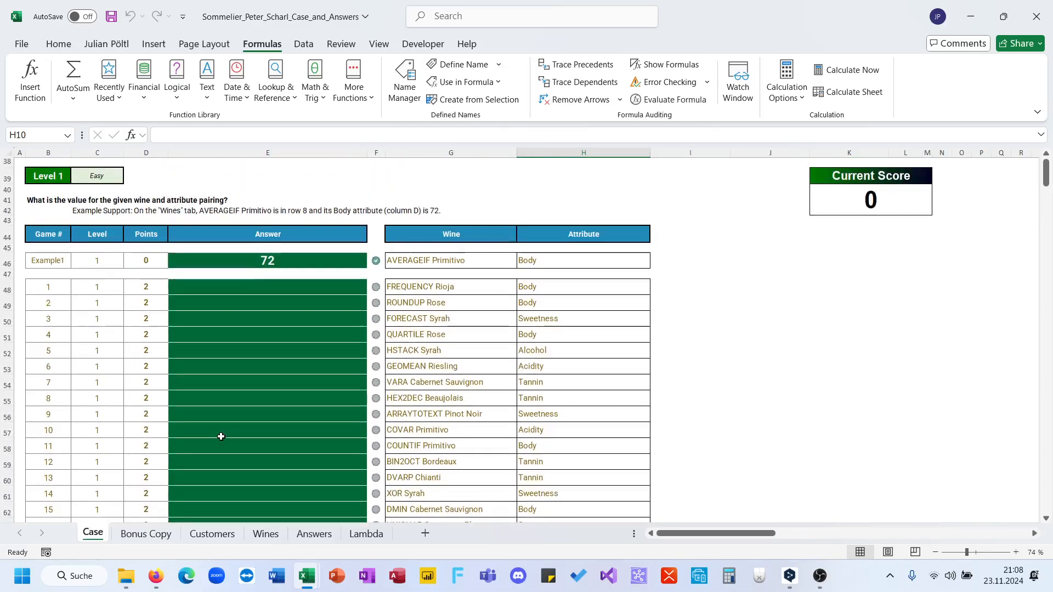
scroll(221, 437, down, 4)
scroll(219, 347, up, 10)
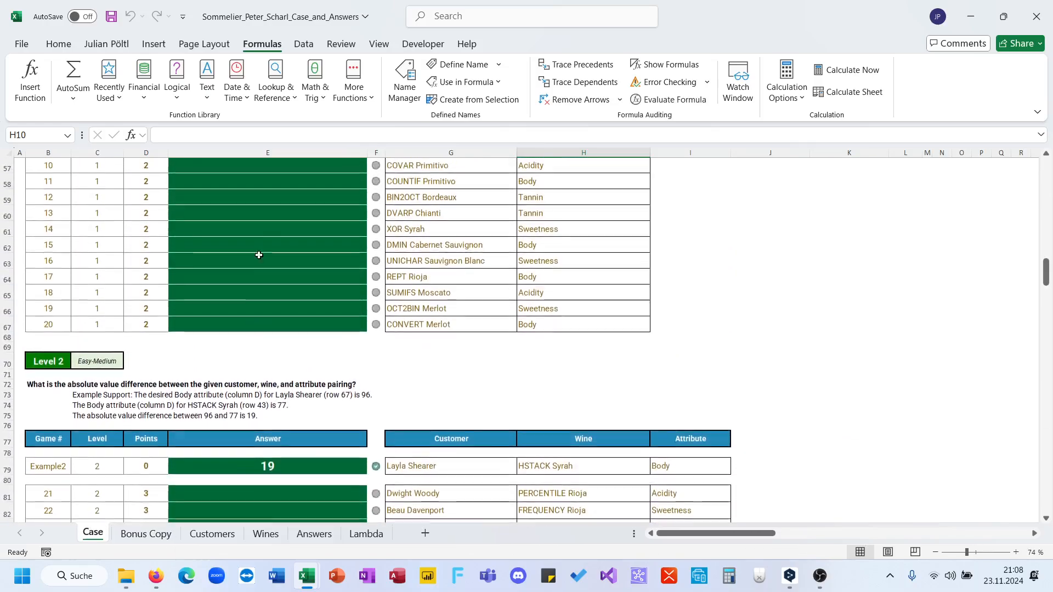
Go from the Case sheet to the Bonus Copy sheet and look through the copied input columns F to K down to the Level 7 rows
drag(269, 252, 320, 291)
click(415, 251)
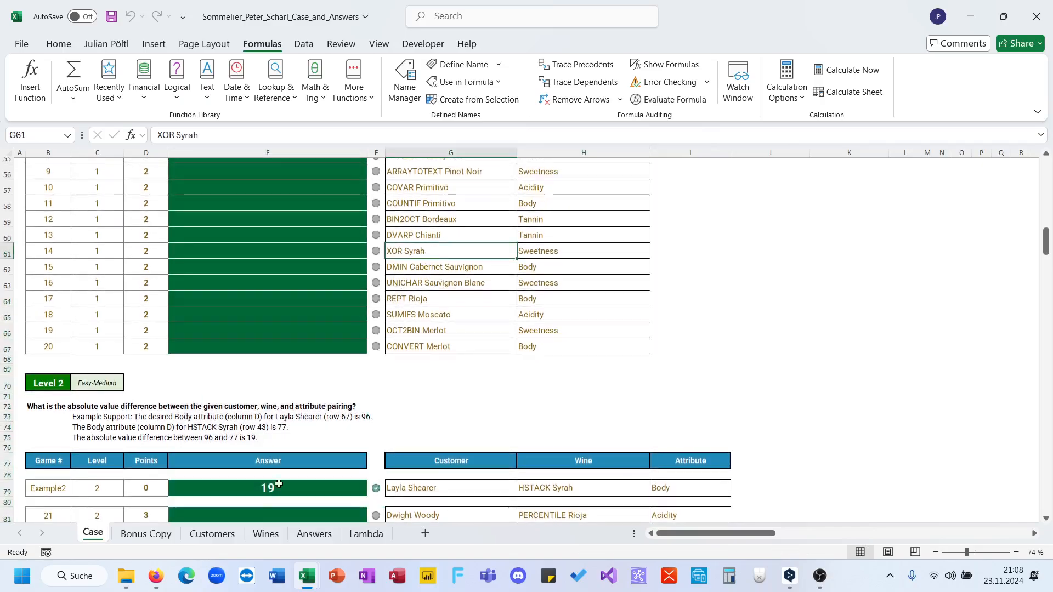
click(146, 533)
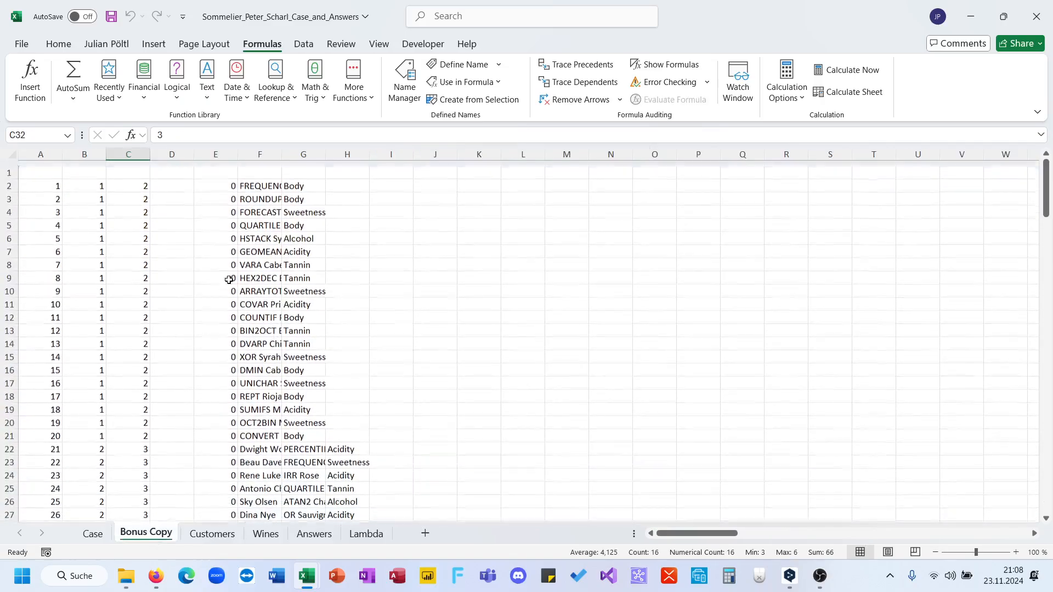
drag(225, 272, 226, 283)
click(216, 378)
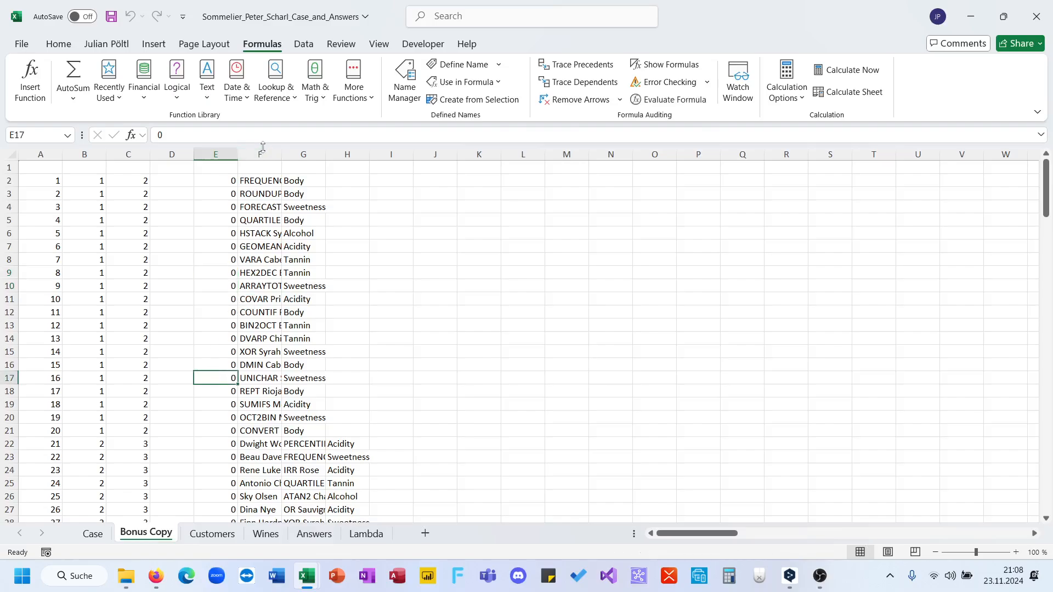
drag(263, 147, 498, 261)
scroll(384, 311, down, 10)
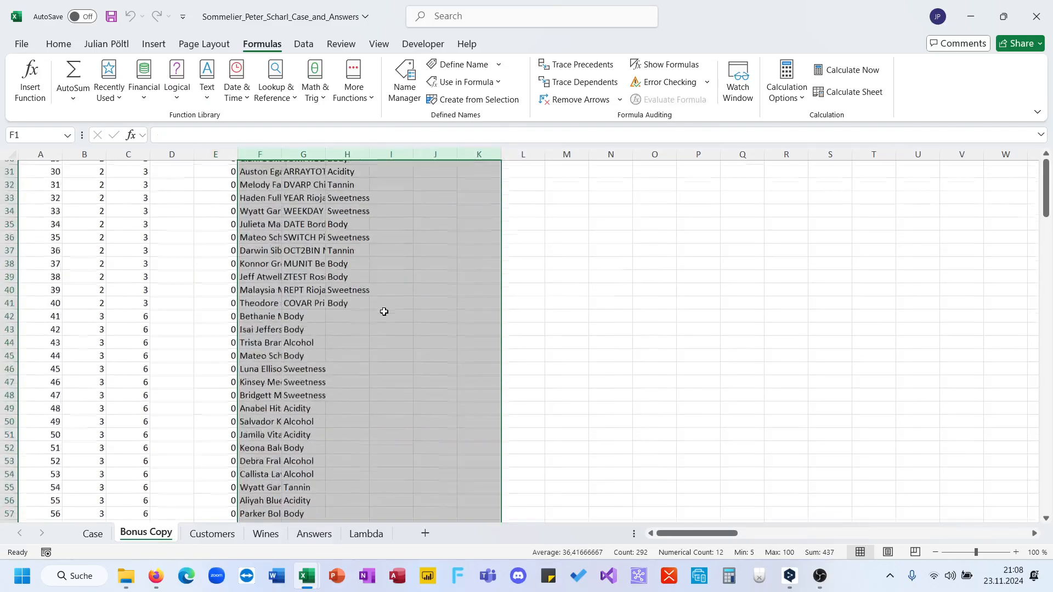
scroll(384, 312, down, 20)
scroll(384, 311, up, 5)
scroll(384, 312, down, 5)
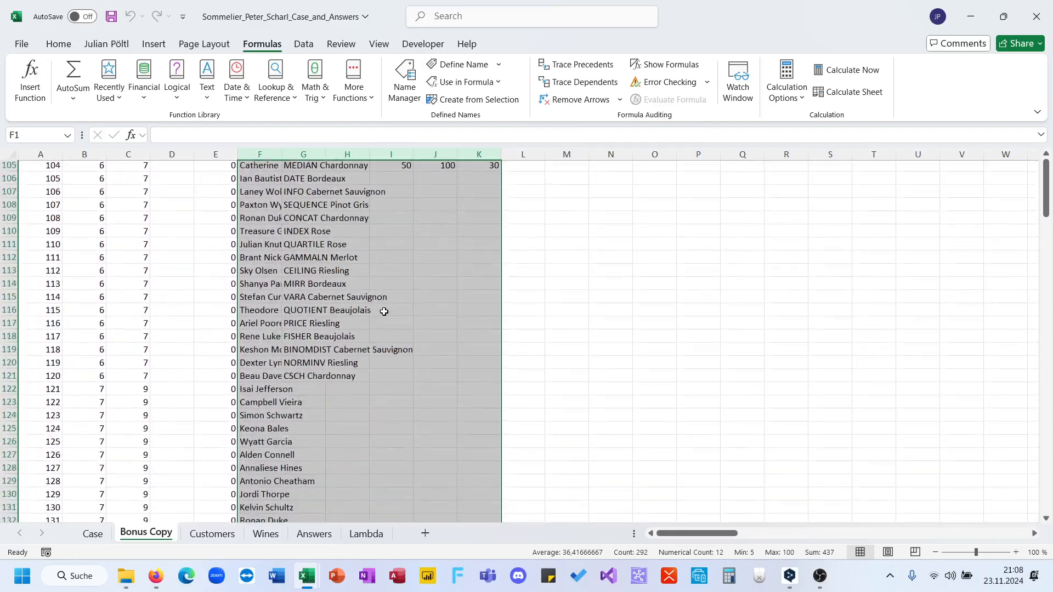
Examine the Level 6 inputs and their extra number block around rows 102 to 114, plus the Level 1 inputs in columns F and G
drag(337, 242, 472, 278)
click(473, 277)
scroll(473, 277, up, 3)
click(347, 323)
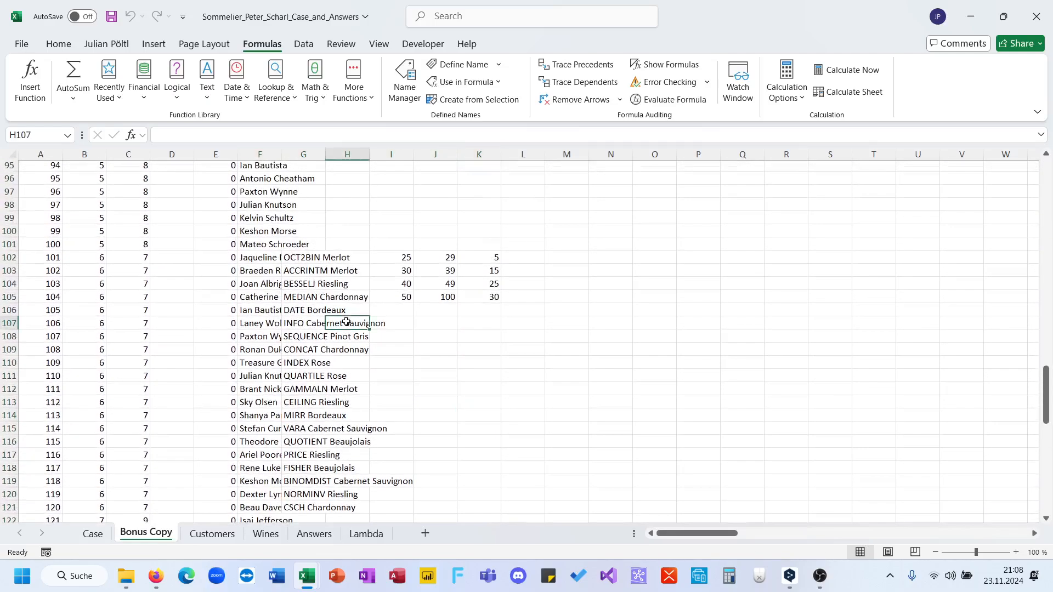
drag(347, 323, 485, 415)
drag(360, 376, 475, 412)
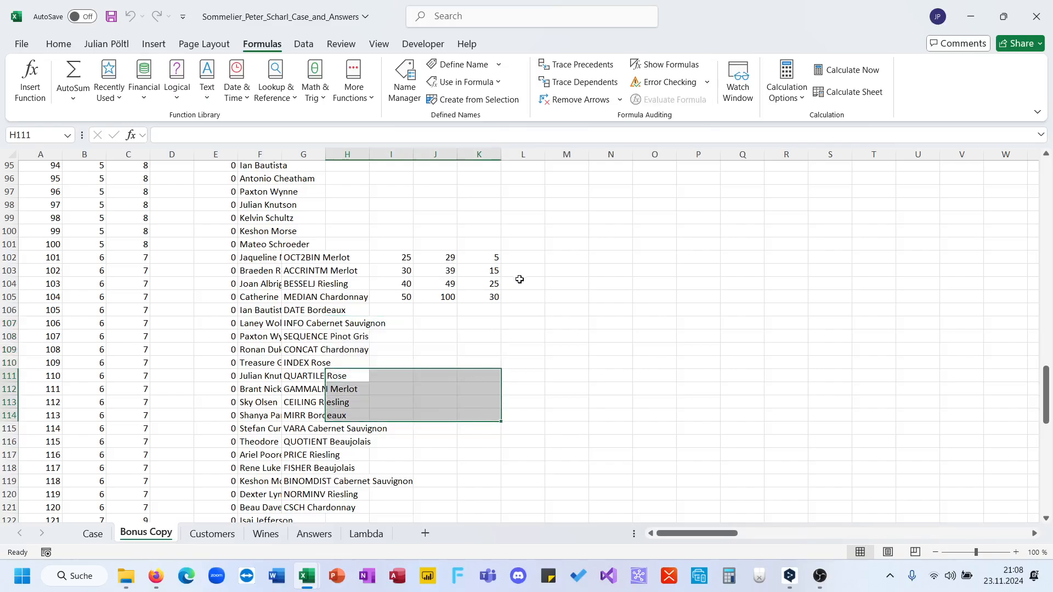
drag(519, 279, 340, 292)
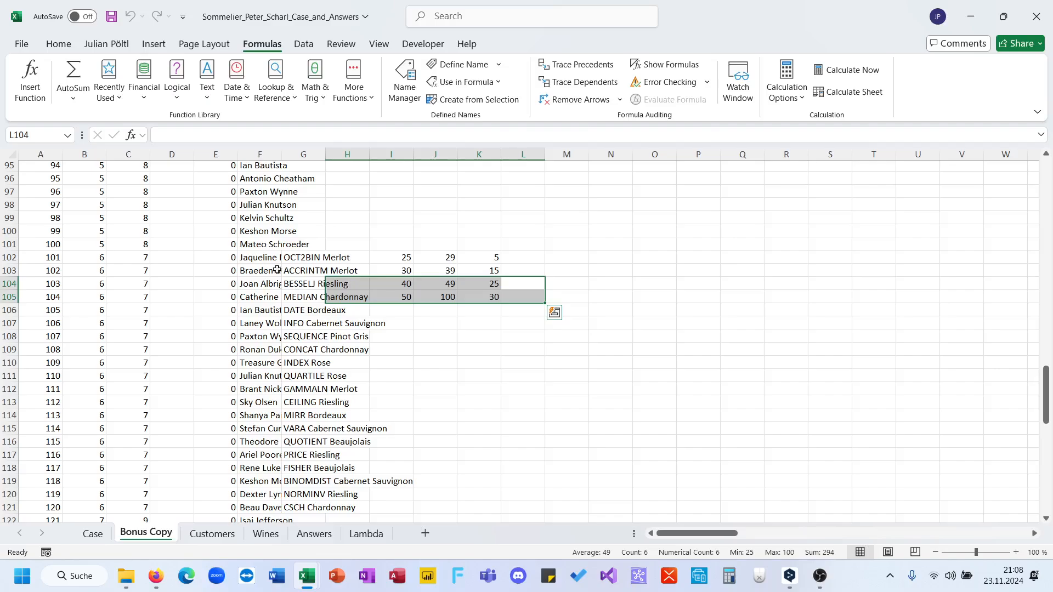
drag(258, 257, 488, 297)
scroll(319, 419, down, 20)
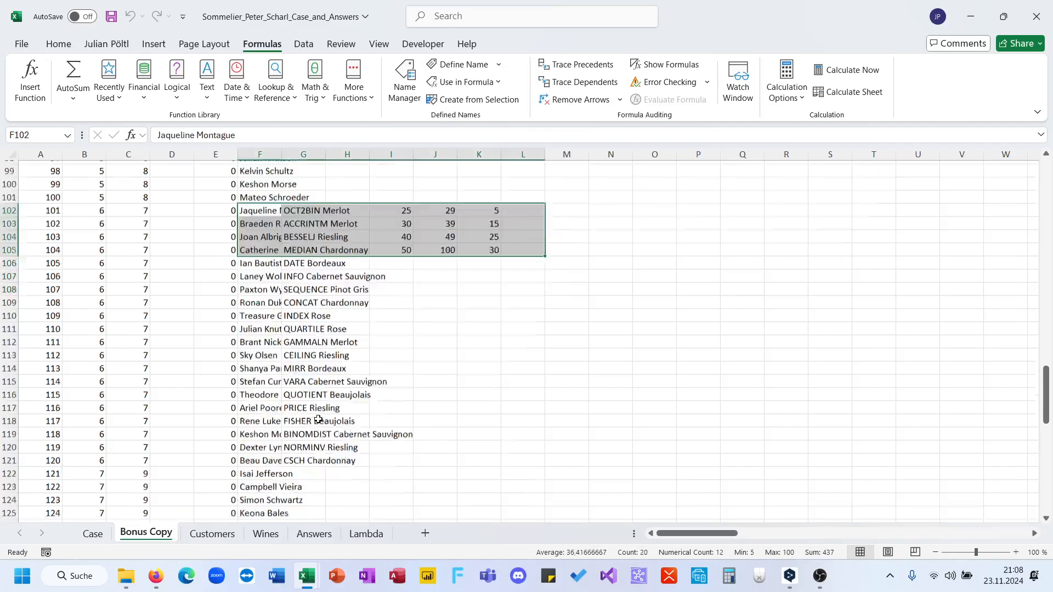
scroll(318, 419, up, 20)
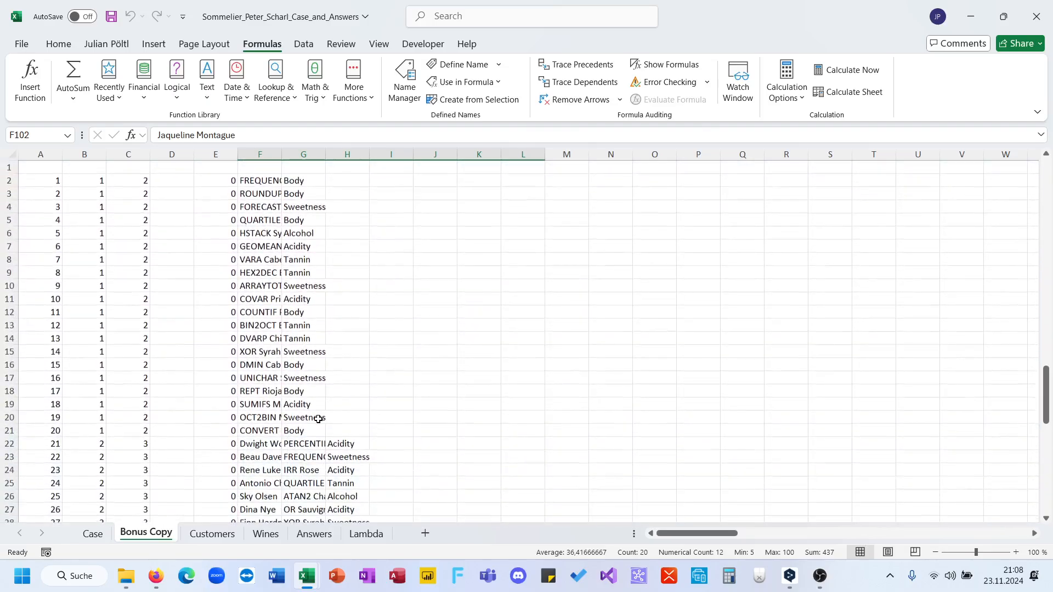
drag(265, 177, 307, 384)
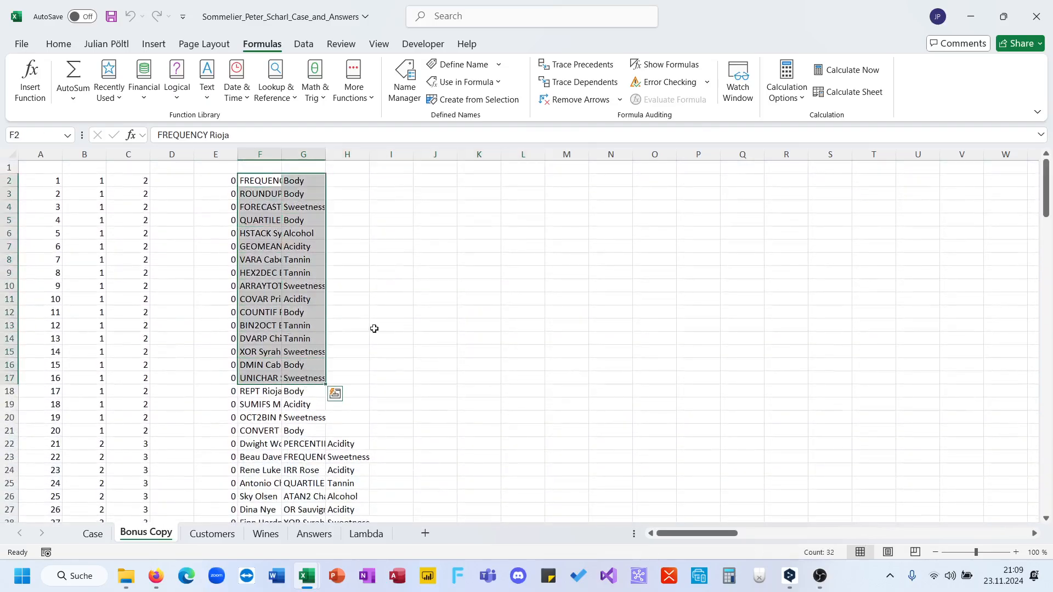
Try the E_CountMostofValueinArea_CMV function in L2 on the Level 1 wines in F2:F21 and clear the formula
click(515, 183)
text(=Mos)
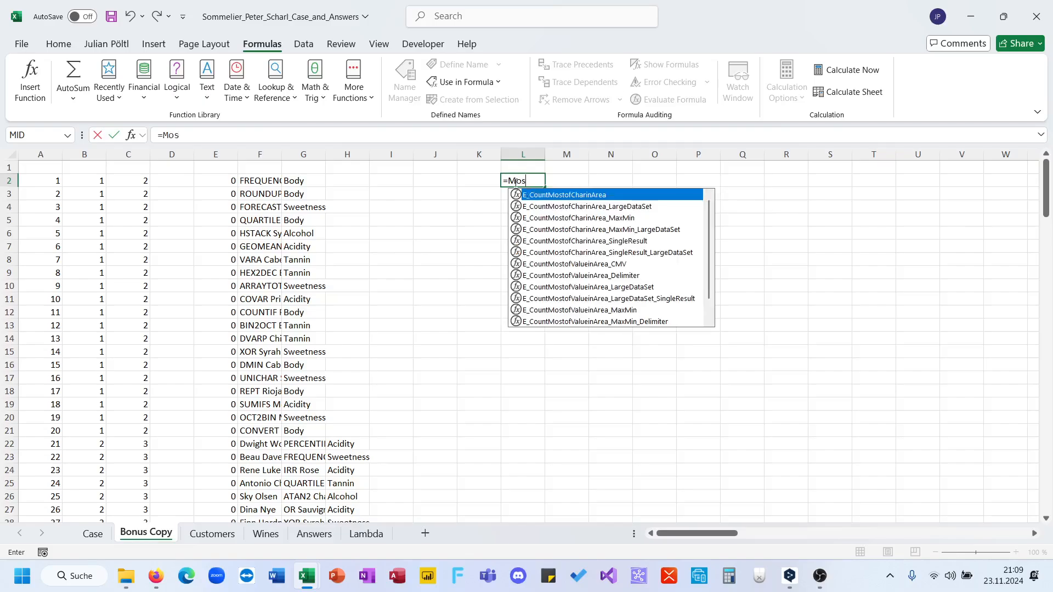
key(Down)
key(Down)
key(Down)
key(Down)
key(Down)
key(Down)
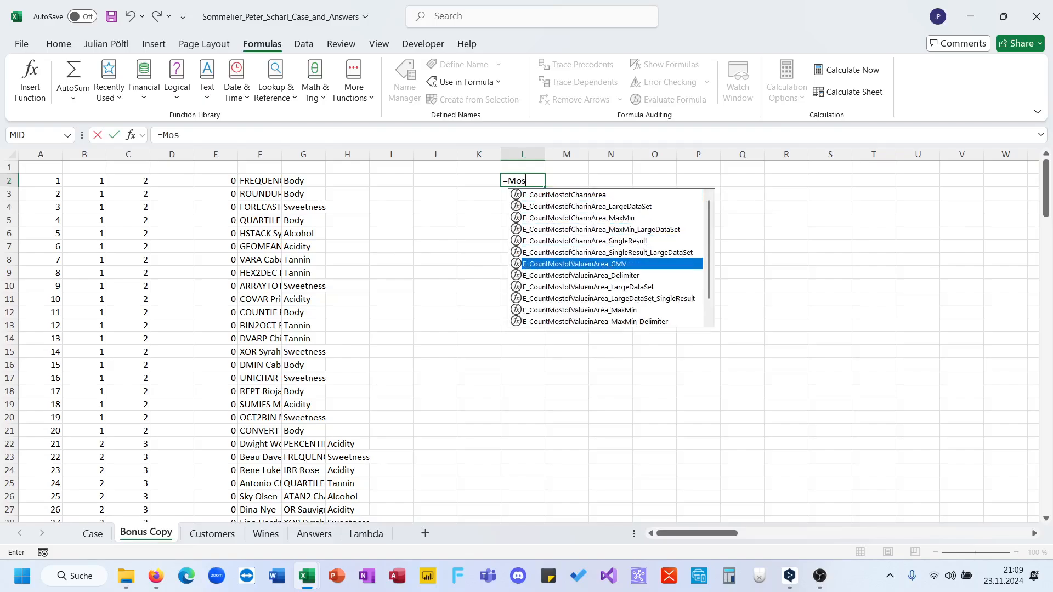
key(Tab)
key(Left)
key(Left)
key(Left)
key(Left)
key(Left)
key(Left)
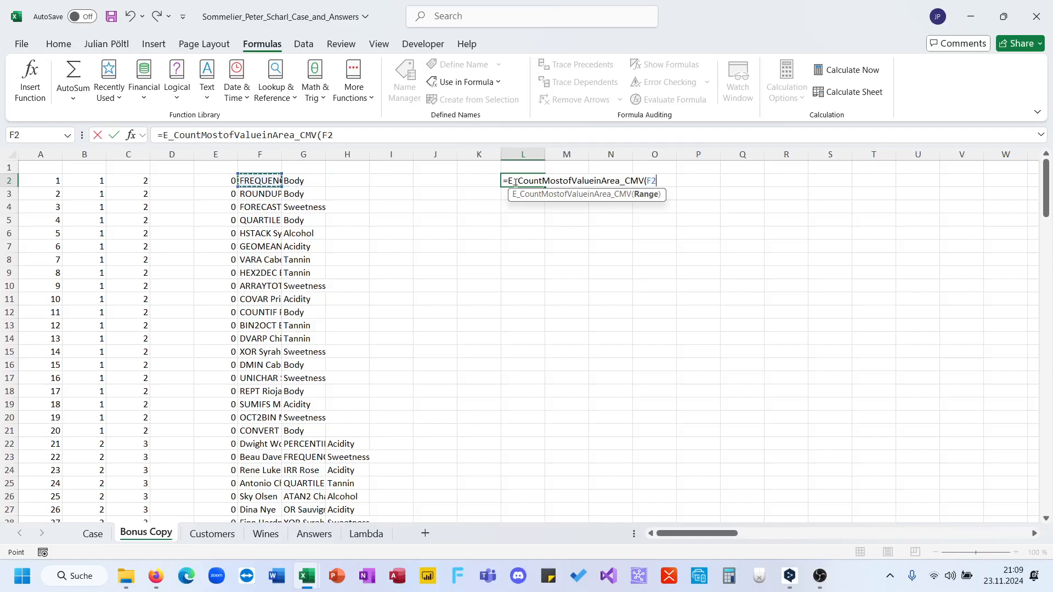
key(shift+Down)
key(shift+Down)
key(shift+Down)
key(shift+Down)
key(shift+Down)
key(shift+Down)
key(shift+Down)
key(shift+Down)
key(shift+Down)
key(shift+Down)
key(shift+Down)
key(shift+Down)
key(shift+Down)
key(shift+Down)
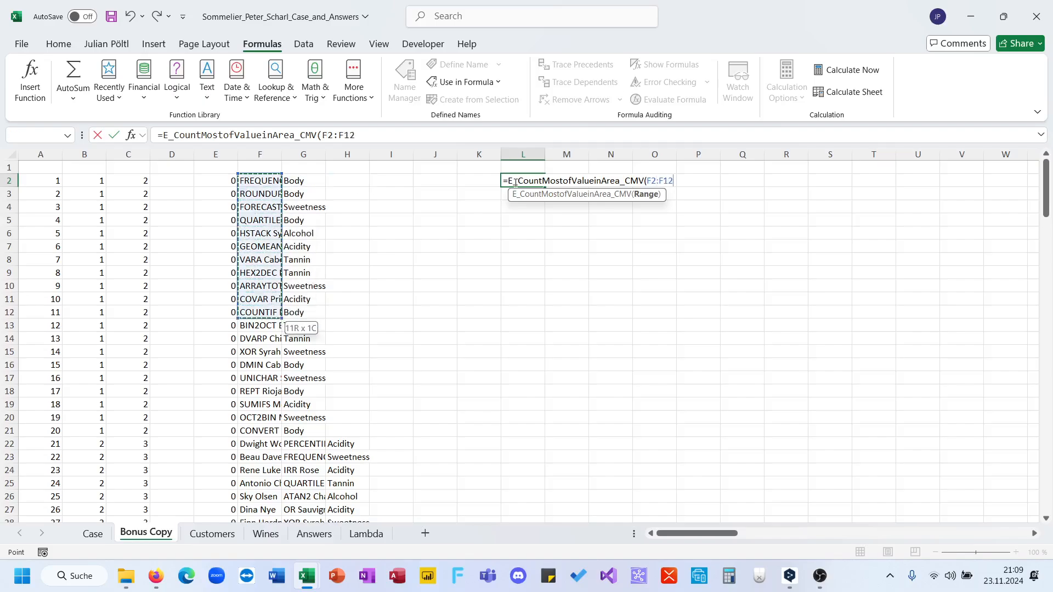
key(shift+Down)
key(shift+Down)
key(shift+Down)
key(shift+Down)
key(shift+Down)
key(Return)
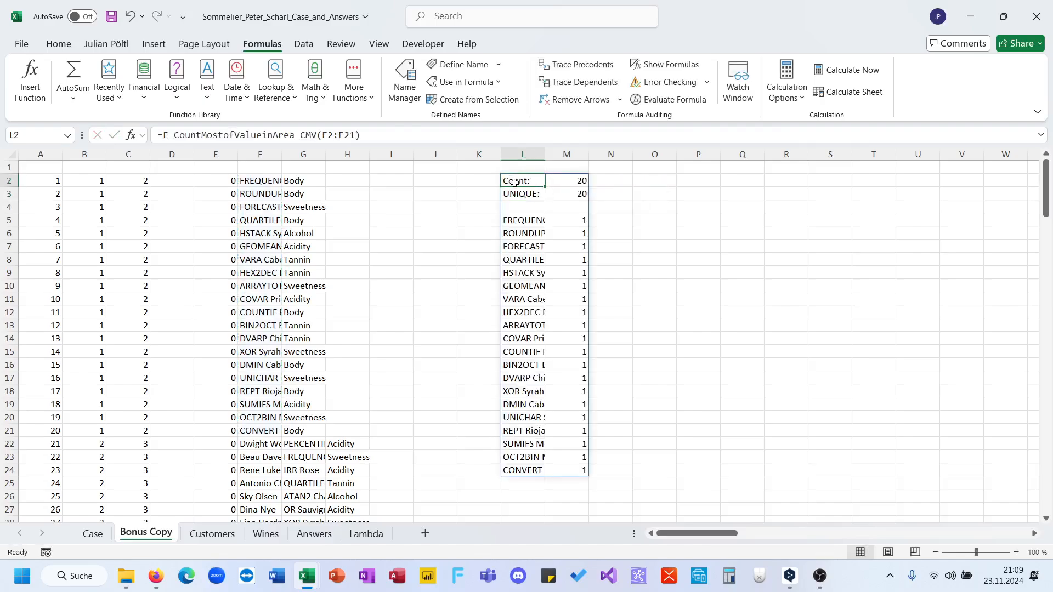
key(Delete)
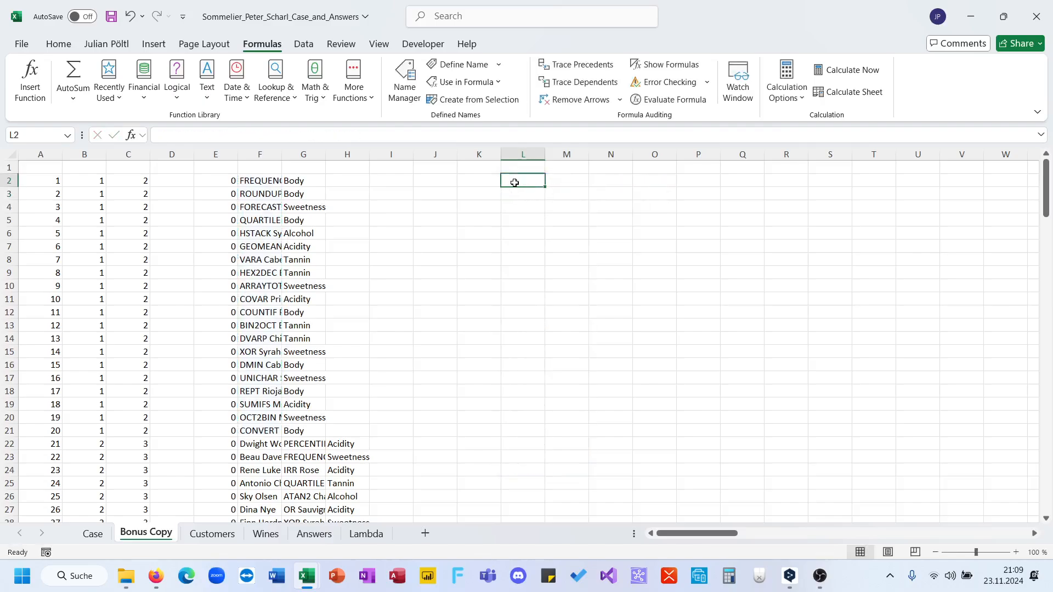
Look at the Case sheet's instructions and the Lambda sheet, and return to the Bonus Copy sheet
click(94, 535)
scroll(385, 370, up, 10)
scroll(384, 370, down, 1)
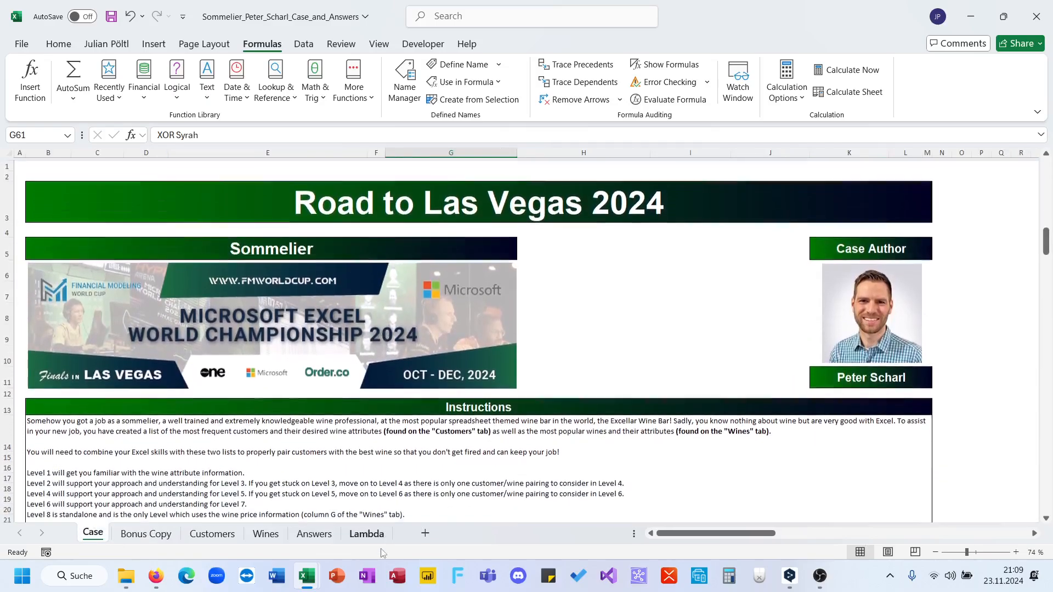
click(366, 533)
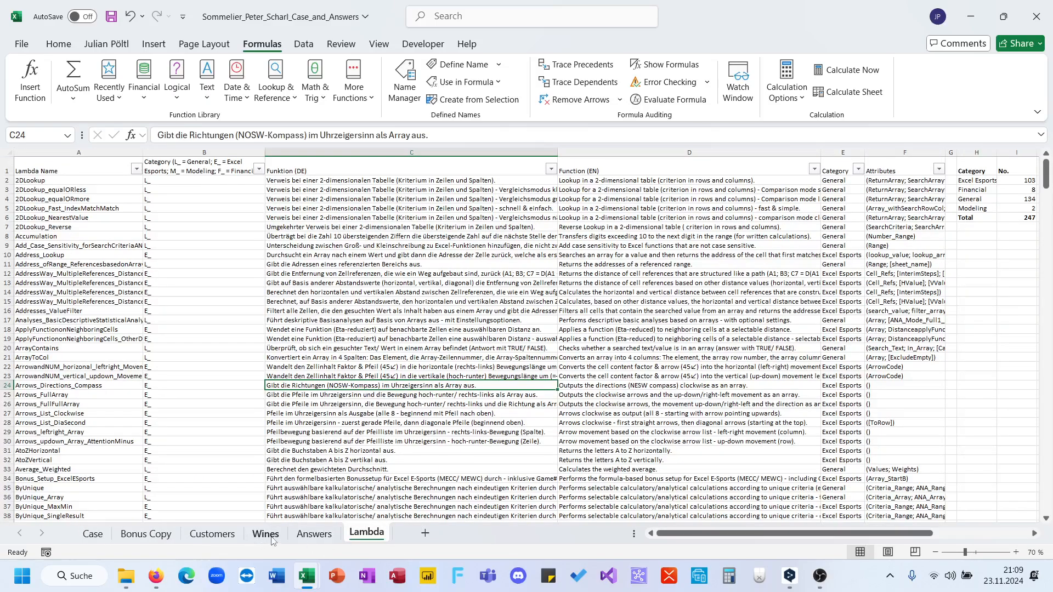
click(162, 541)
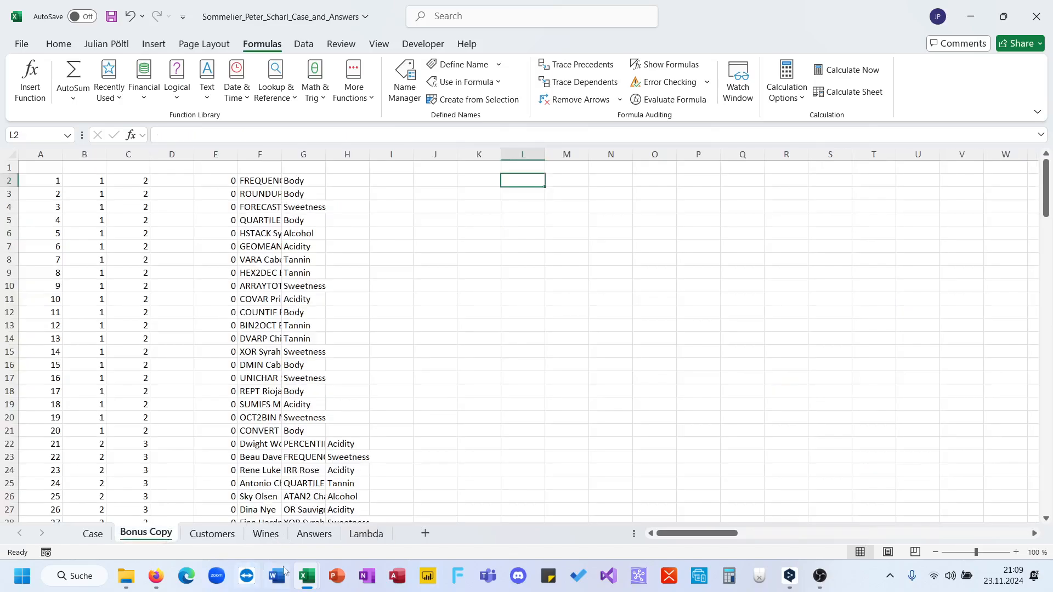
click(426, 389)
click(372, 336)
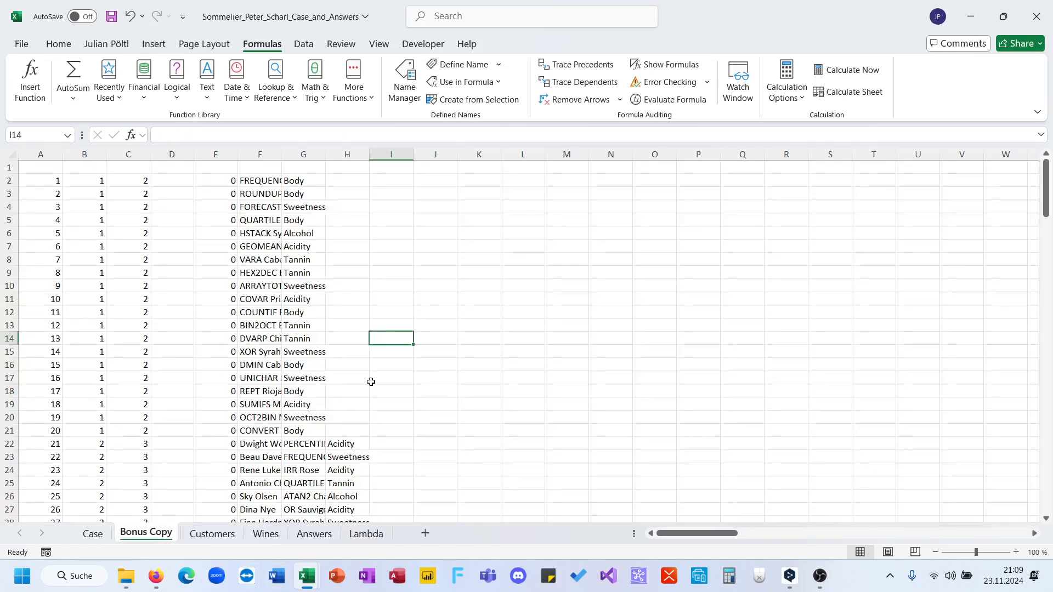
Switch to the E-Sports Makros workbook and check the SelectionforBonus_Setup macro's options and its description in the macro table
mouse_move(309, 573)
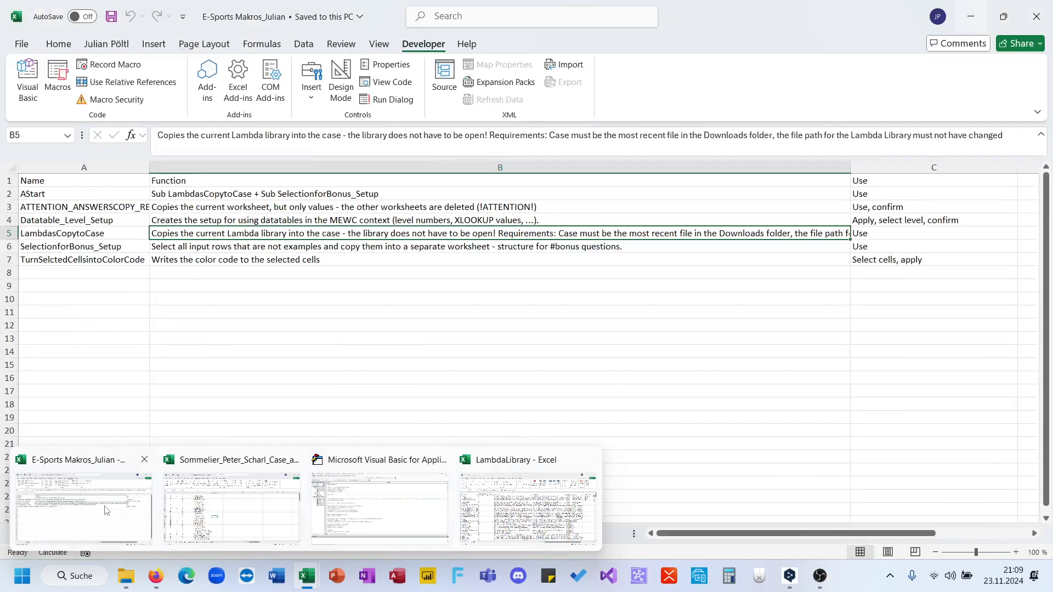
click(106, 510)
click(99, 250)
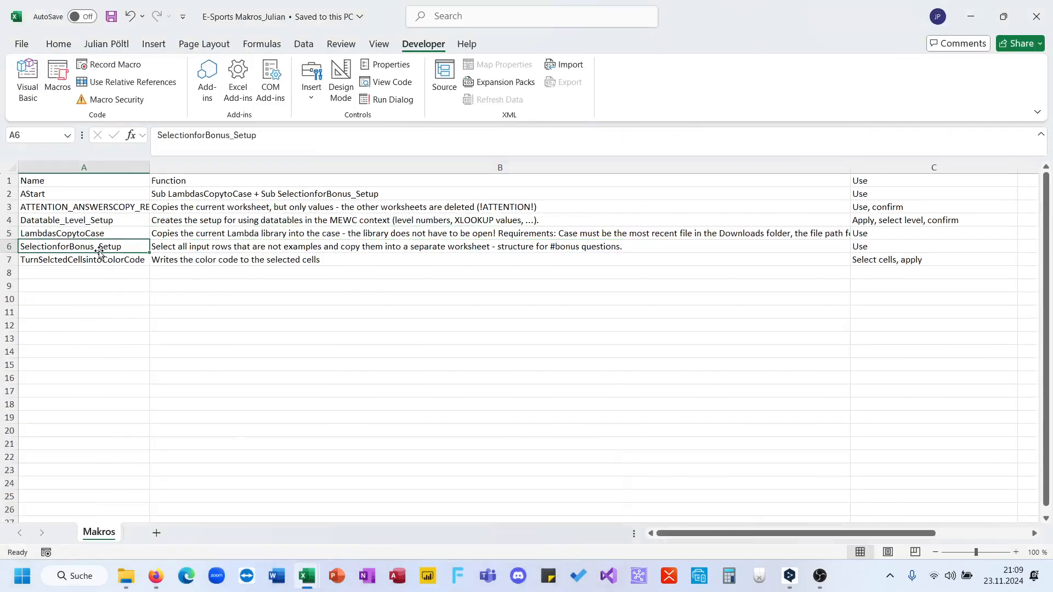
click(58, 77)
click(713, 313)
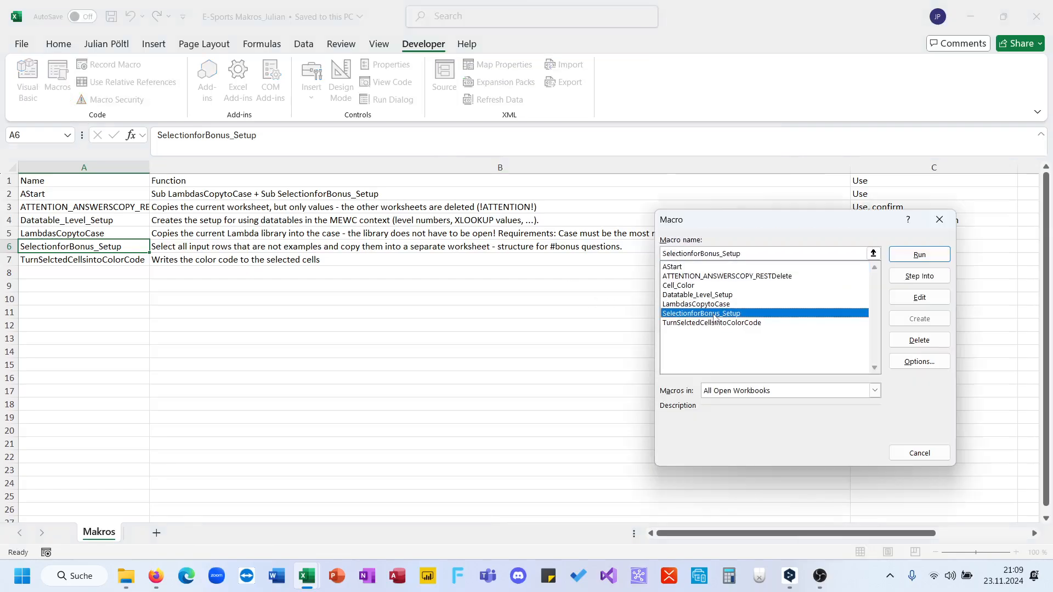
click(919, 361)
click(897, 412)
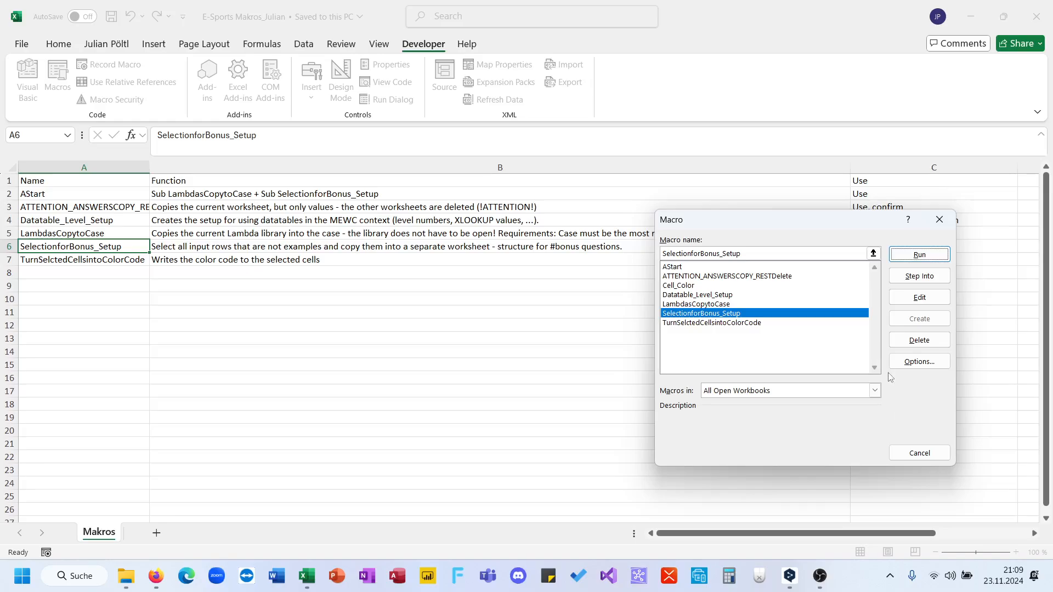
key(Escape)
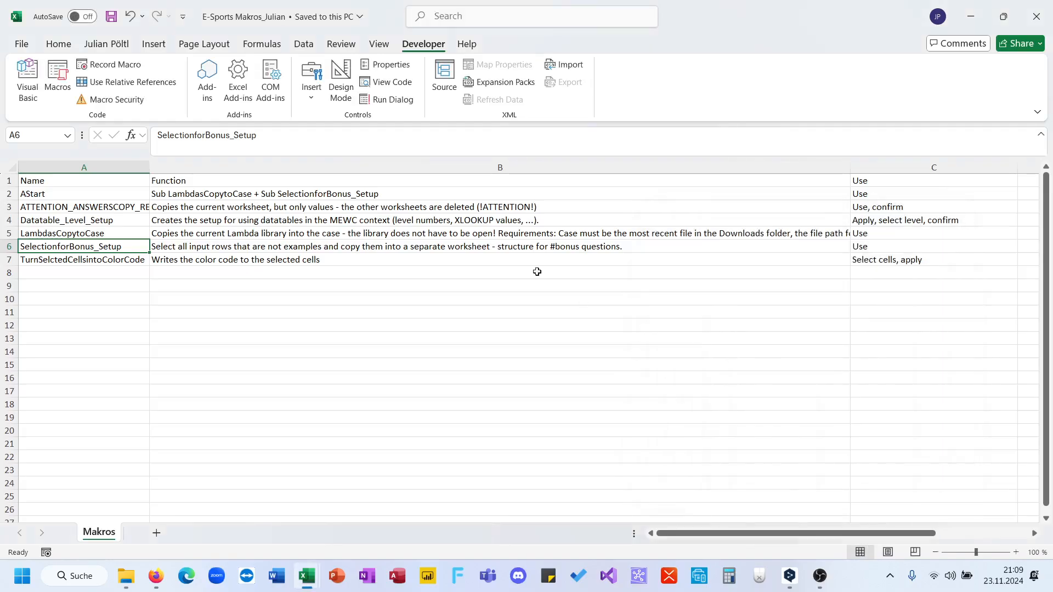
click(489, 251)
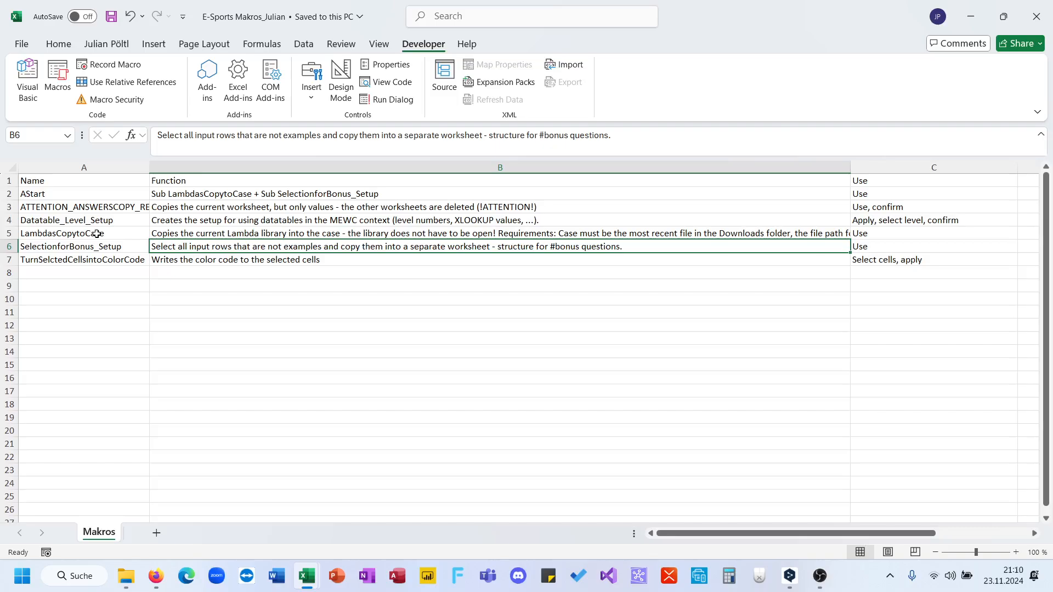
Fill the AStart, LambdasCopytoCase, SelectionforBonus_Setup and ATTENTION_ANSWERSCOPY_RESTDelete entries yellow in columns A and B of the macro table
drag(49, 196, 183, 190)
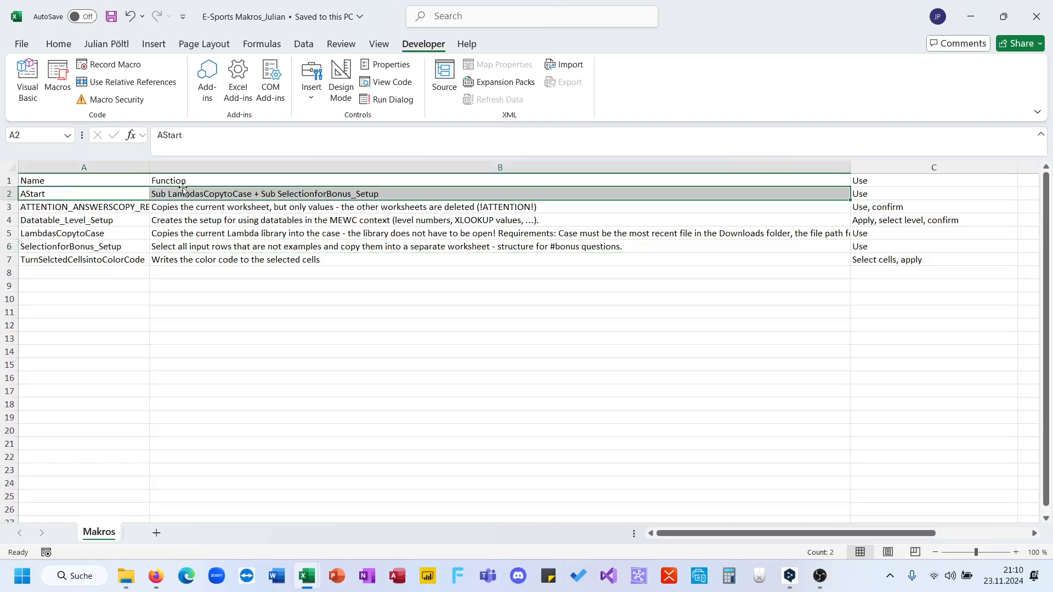
drag(86, 231, 200, 233)
drag(113, 249, 186, 247)
click(59, 44)
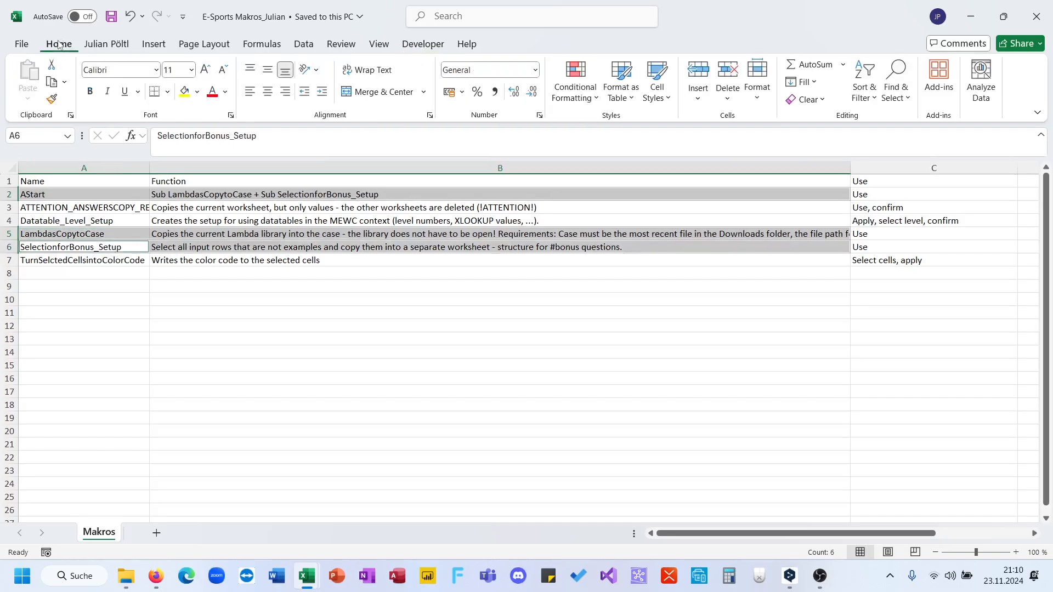
click(185, 91)
drag(132, 205, 199, 204)
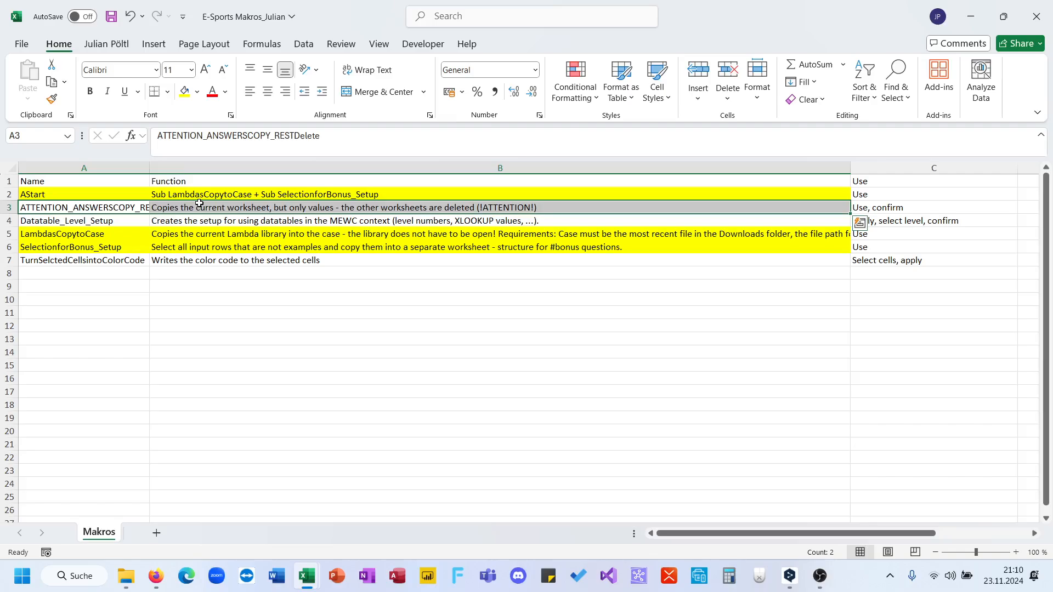
click(185, 91)
Look at the TurnSelctedCellsintoColorCode entry in the macro table and switch to the Sommelier case workbook
click(100, 261)
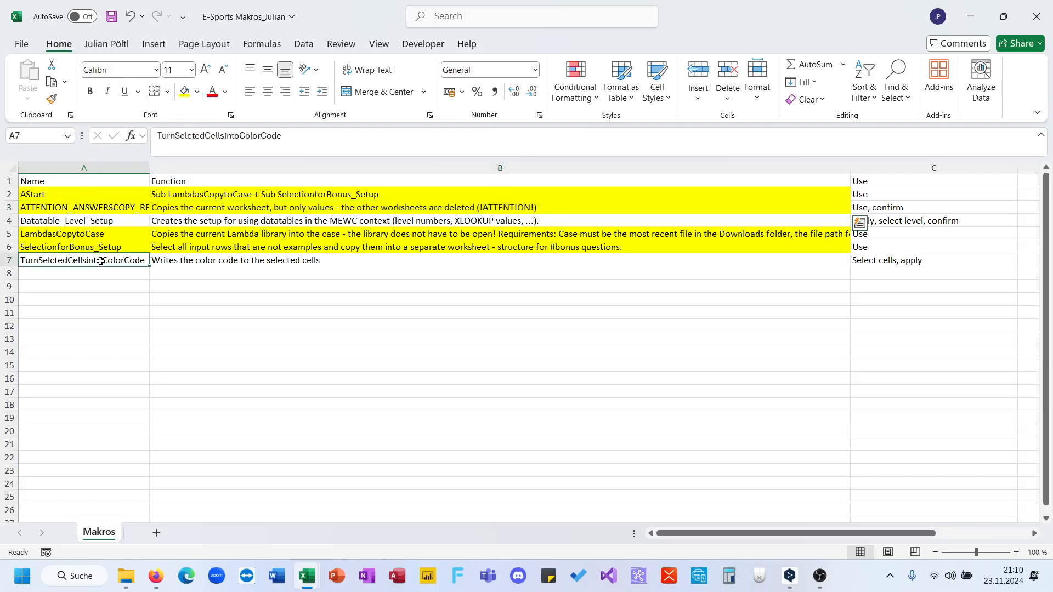
click(159, 261)
click(125, 263)
click(310, 578)
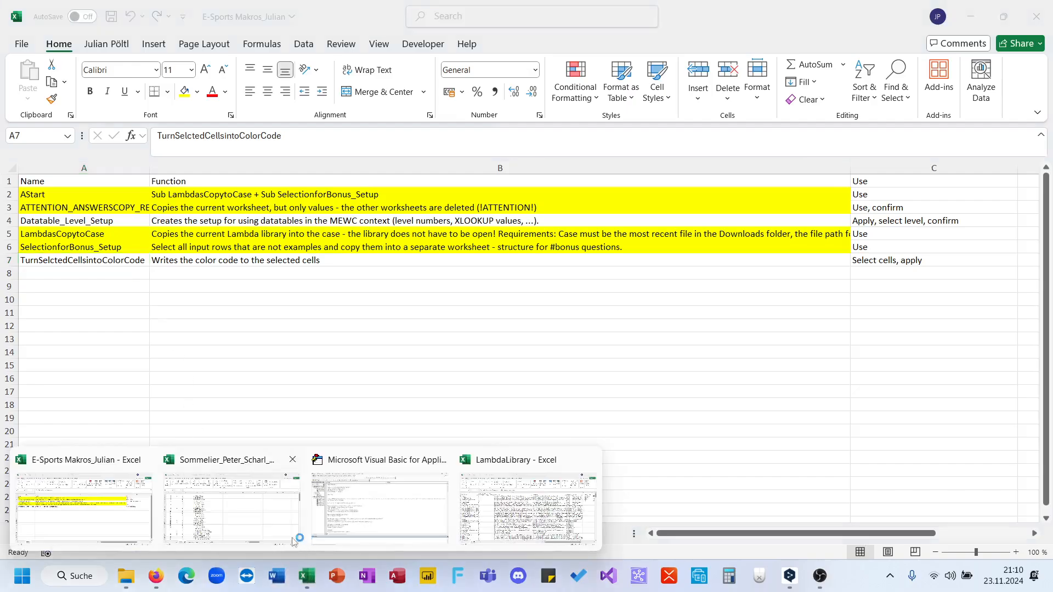
click(201, 543)
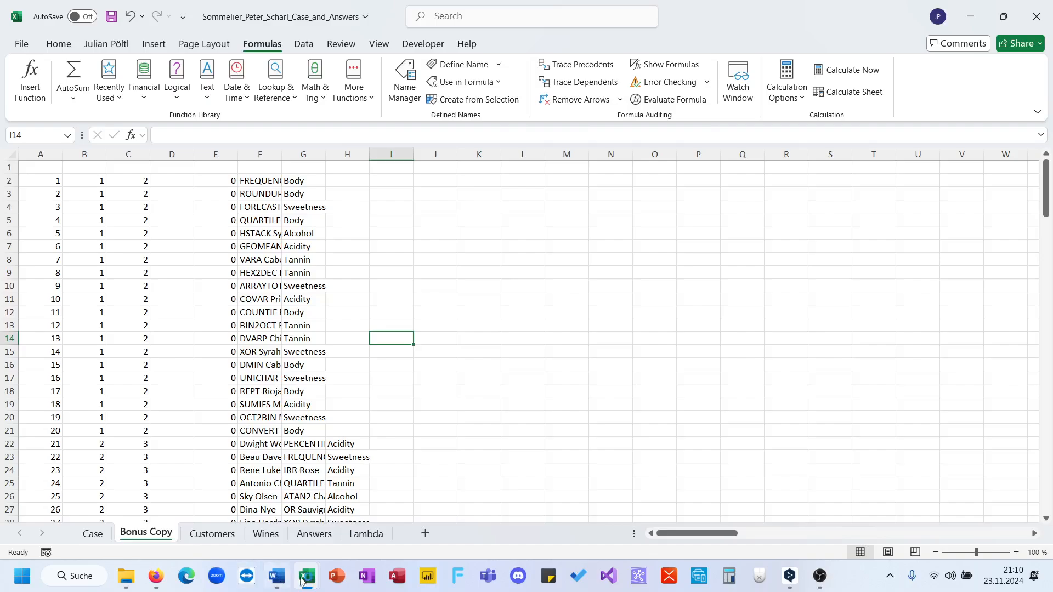
mouse_move(307, 576)
click(126, 505)
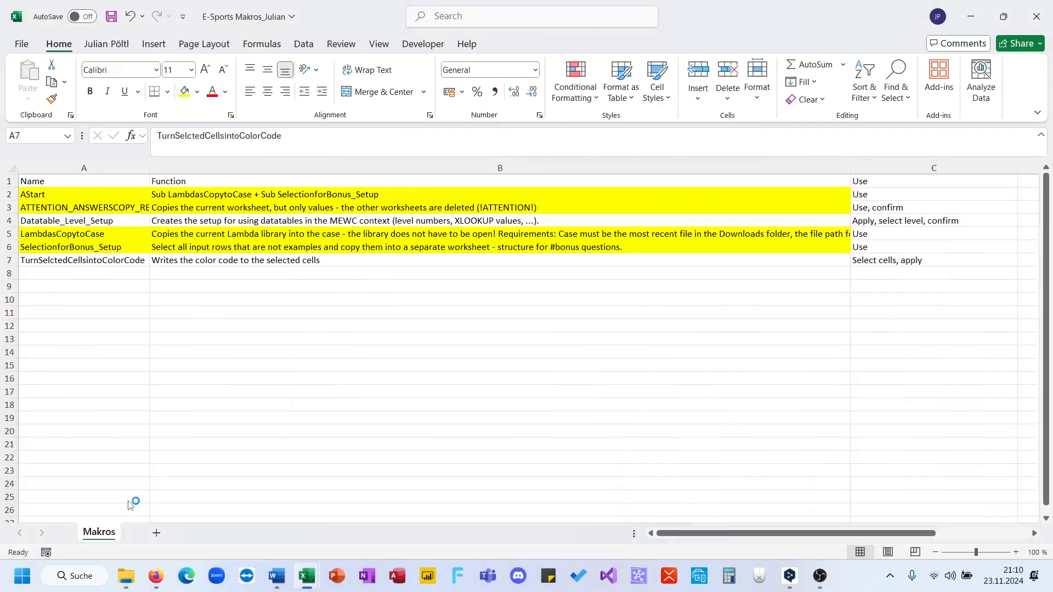
mouse_move(305, 571)
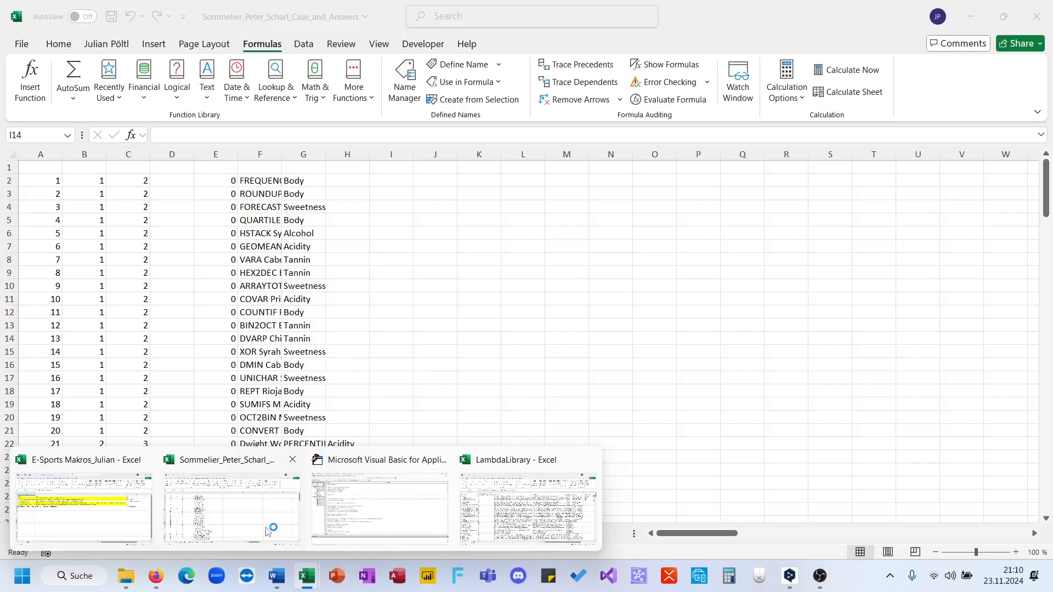
click(267, 530)
Write the color code 25TS0 into the Level 1 answer cells E49:E58 on the Case sheet with the color code macro
click(93, 532)
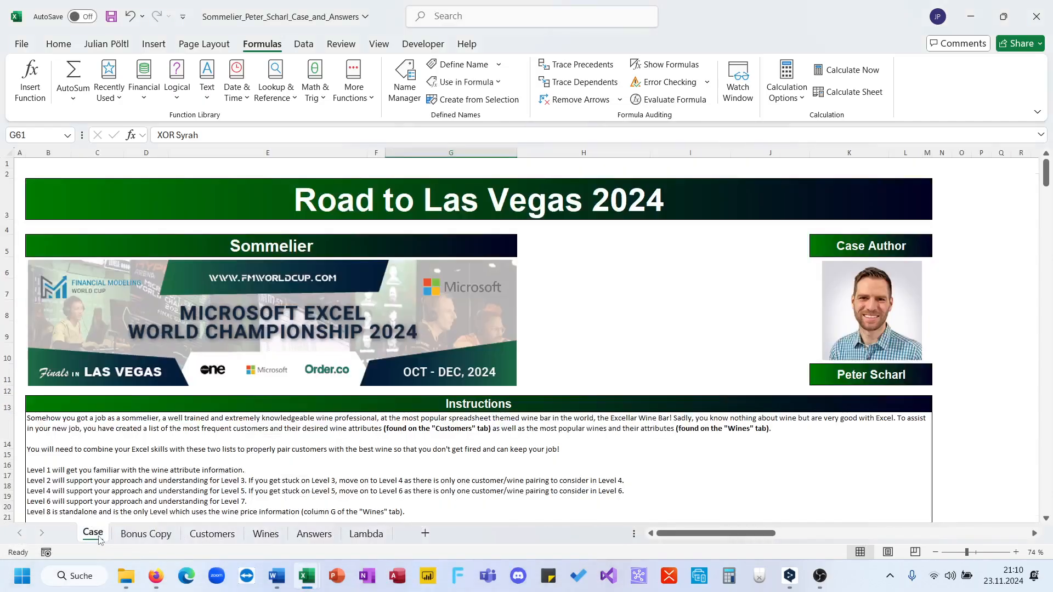
scroll(328, 370, down, 5)
scroll(329, 369, down, 15)
scroll(329, 369, up, 8)
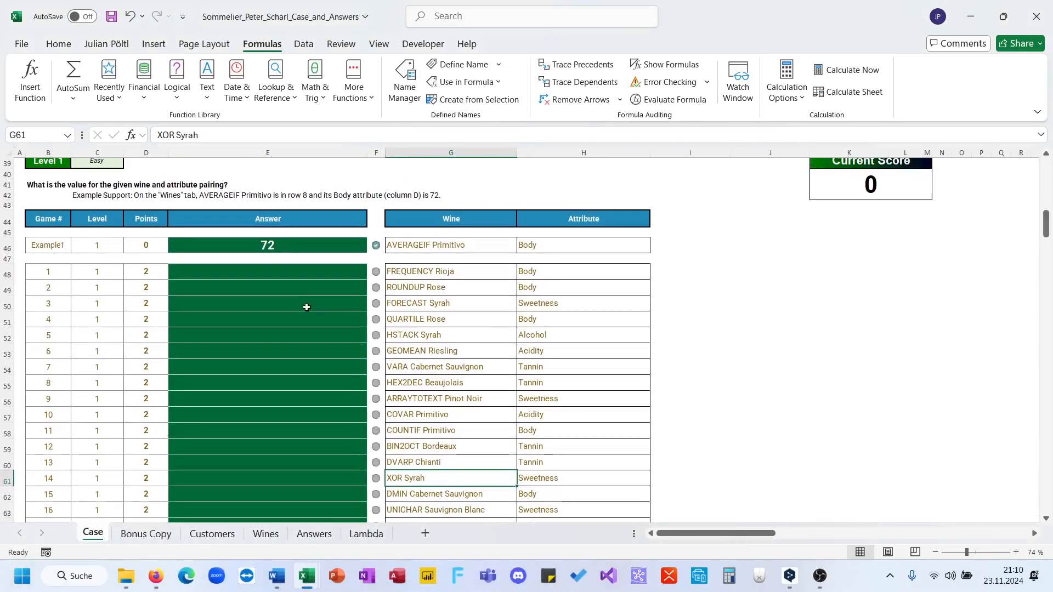
drag(306, 305, 306, 428)
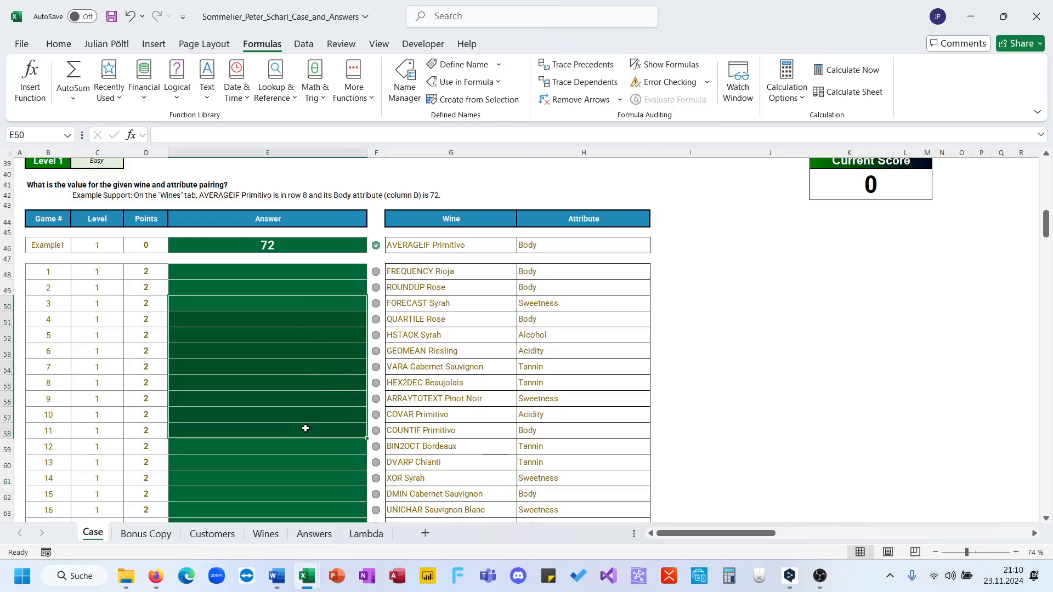
click(262, 471)
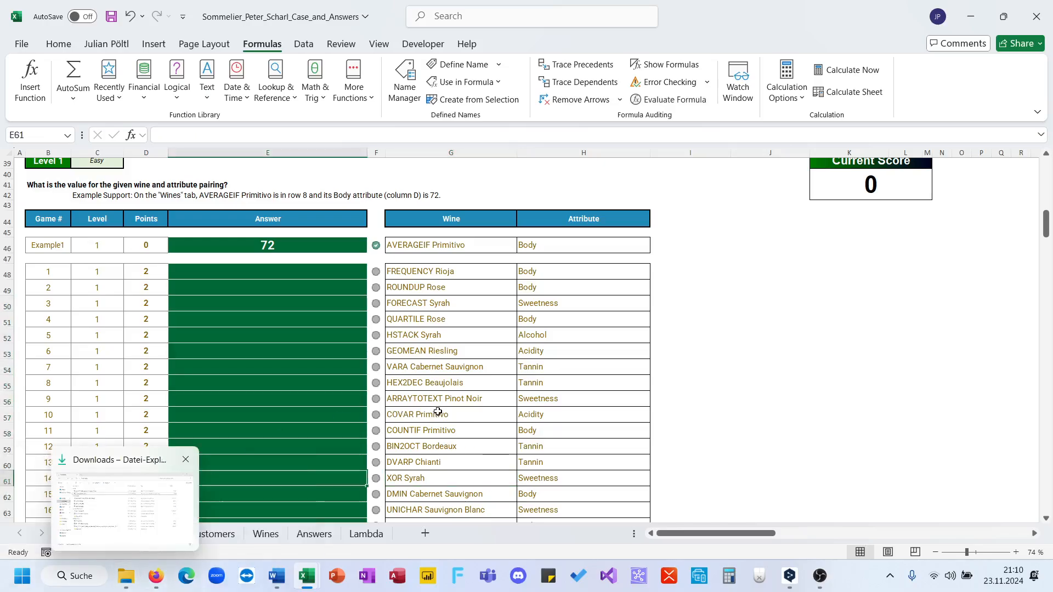
click(761, 321)
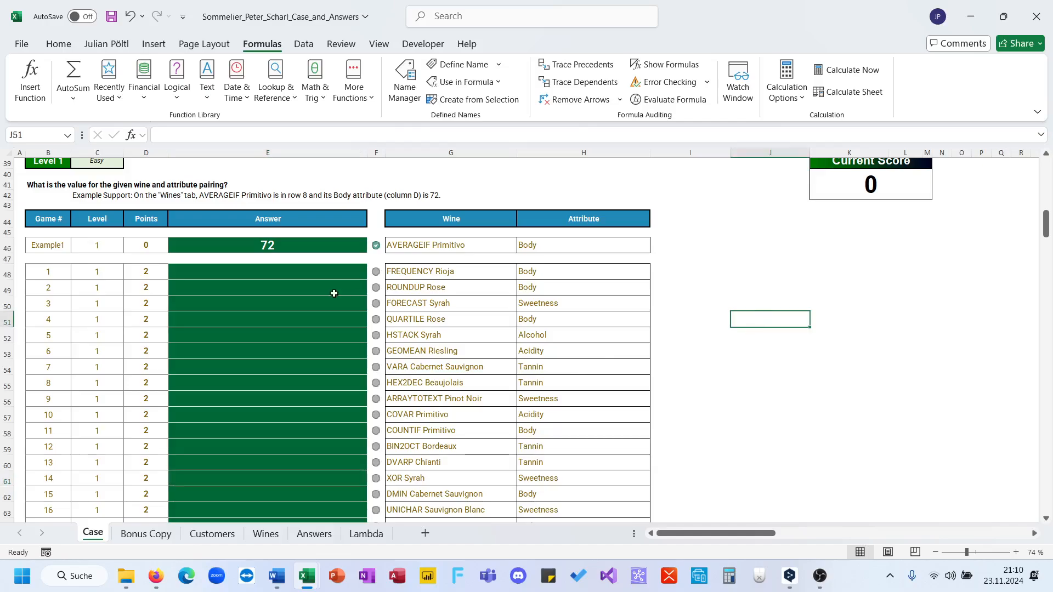
drag(334, 294, 284, 425)
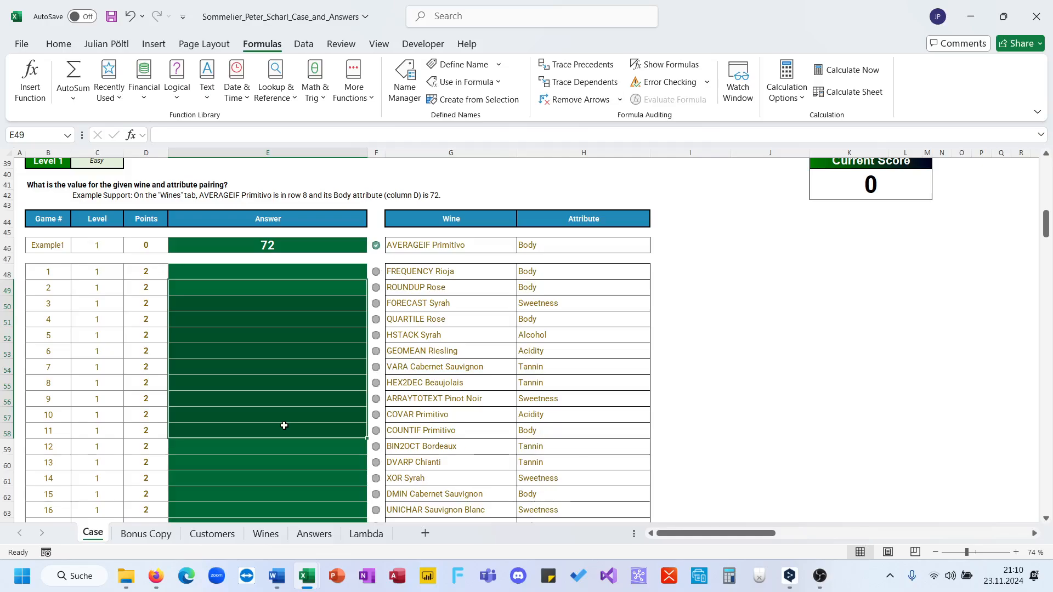
text(25TS0)
drag(289, 340, 281, 390)
drag(288, 321, 290, 386)
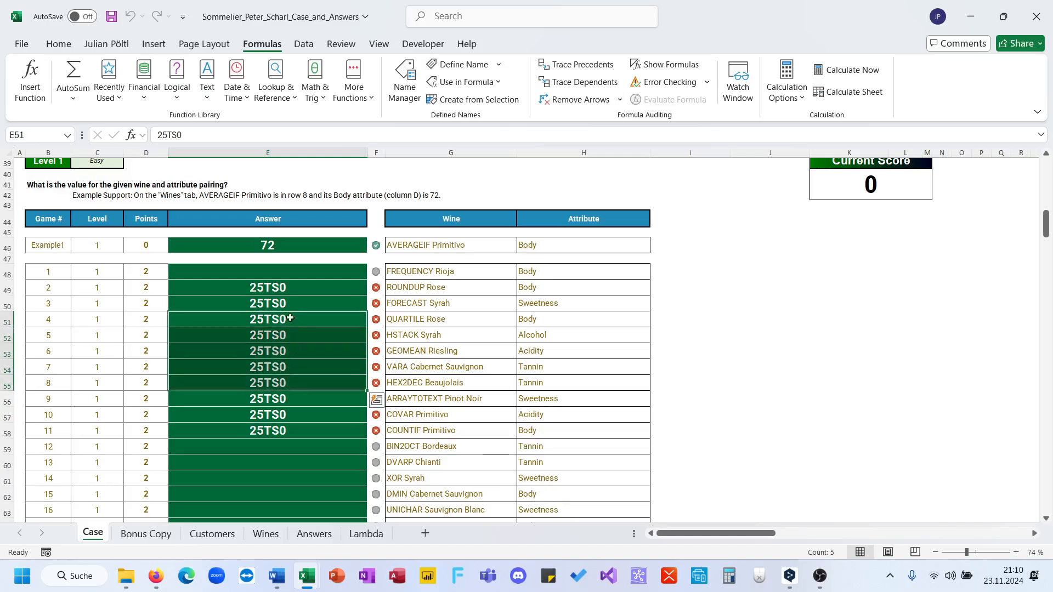
drag(289, 303, 289, 384)
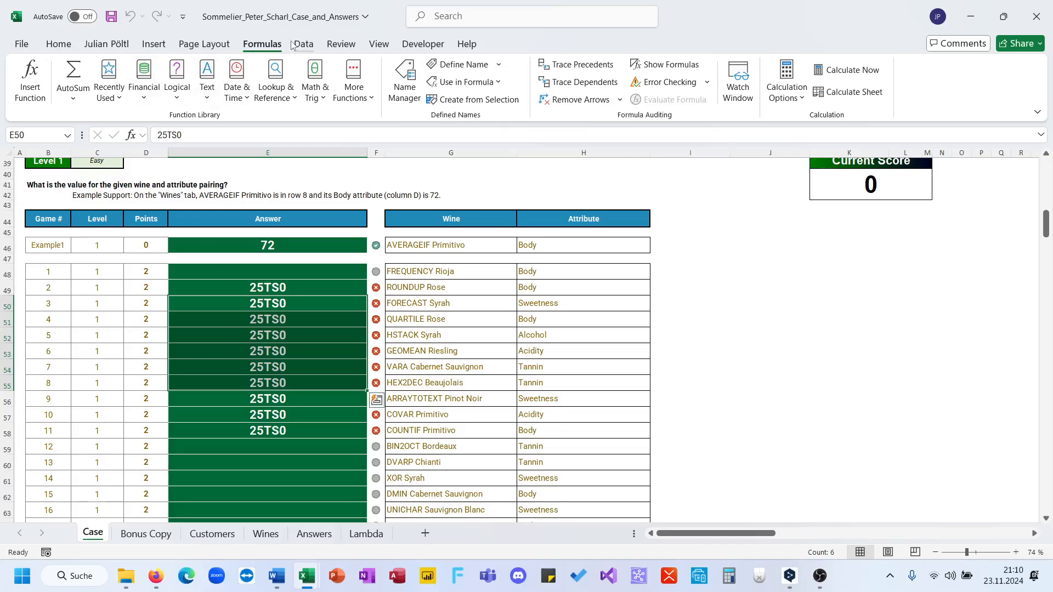
Copy the Current Score header cell to K50 and replace the copy's text with its color code HBQJA
drag(713, 289, 794, 377)
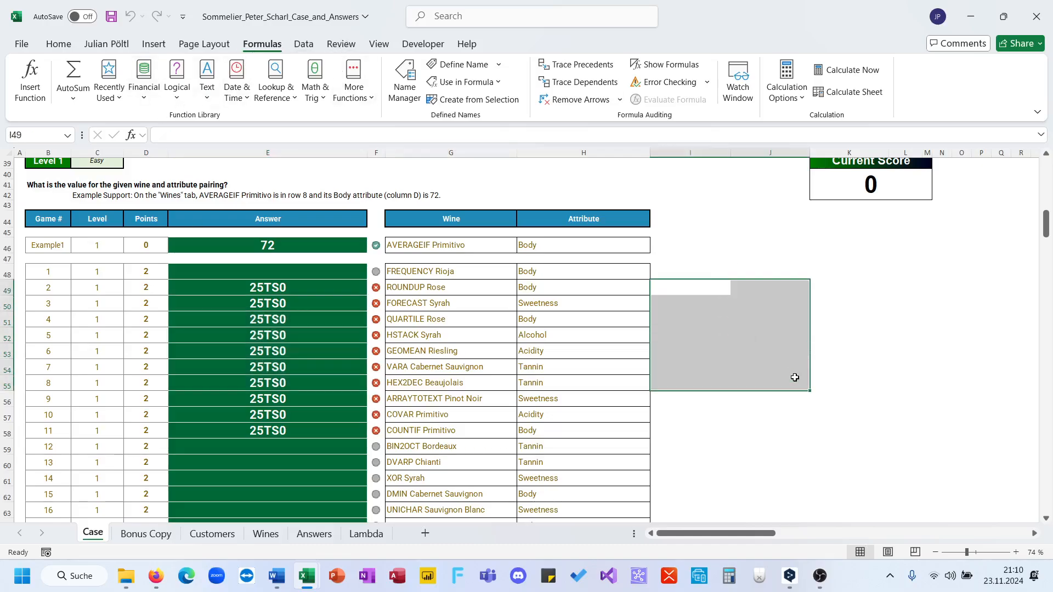
scroll(733, 266, up, 2)
click(854, 226)
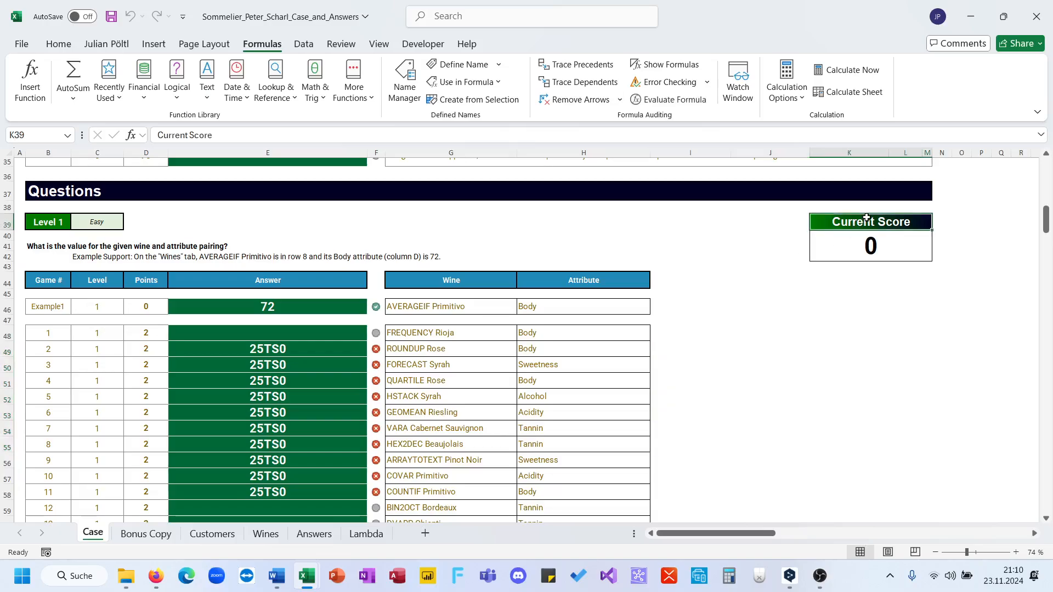
key(ctrl+c)
click(861, 362)
key(ctrl+v)
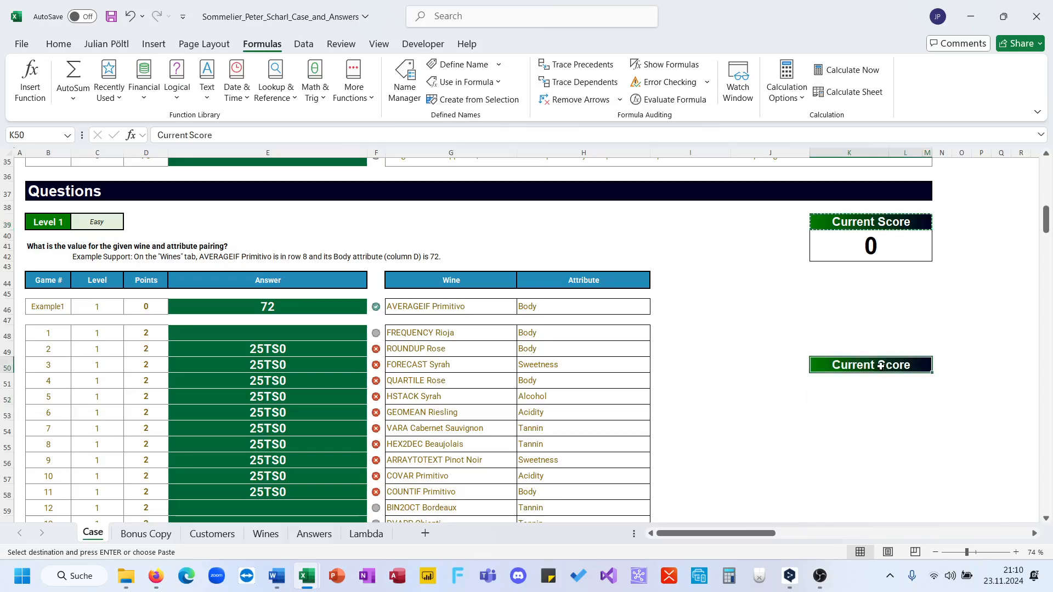
text(HBQJA)
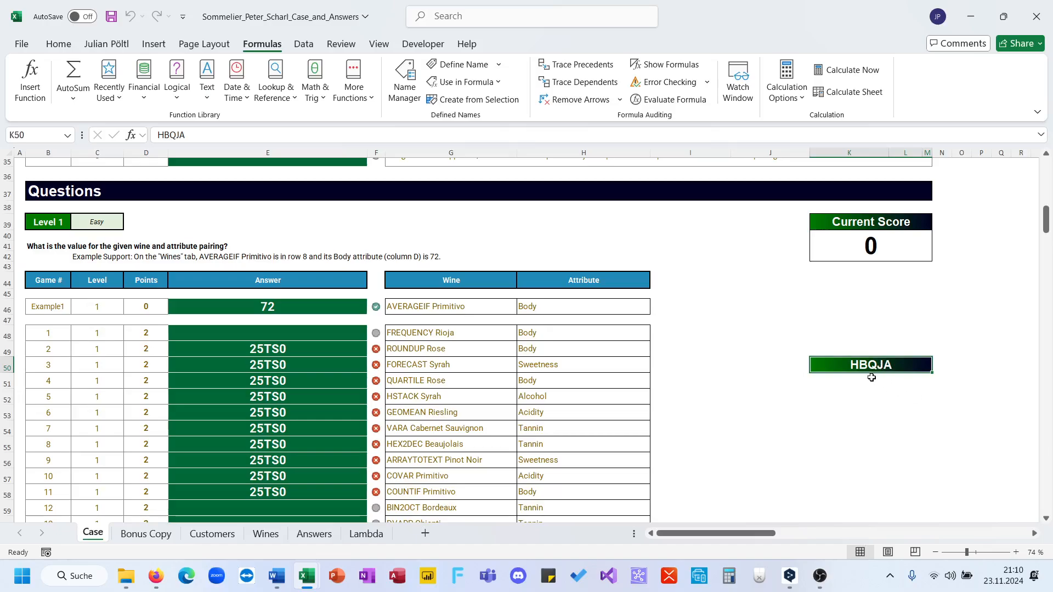
key(Return)
click(878, 366)
click(861, 330)
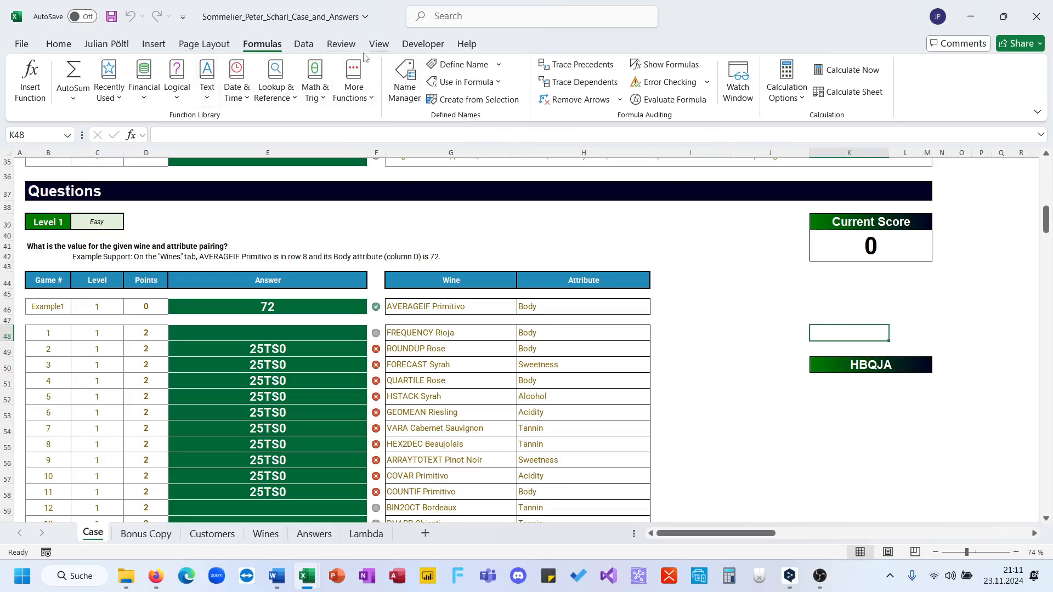
Examine the Cell_Color macro's code in the Visual Basic editor, especially the loop handling gradient and plain fill colors, and return to the workbook
click(407, 44)
click(28, 82)
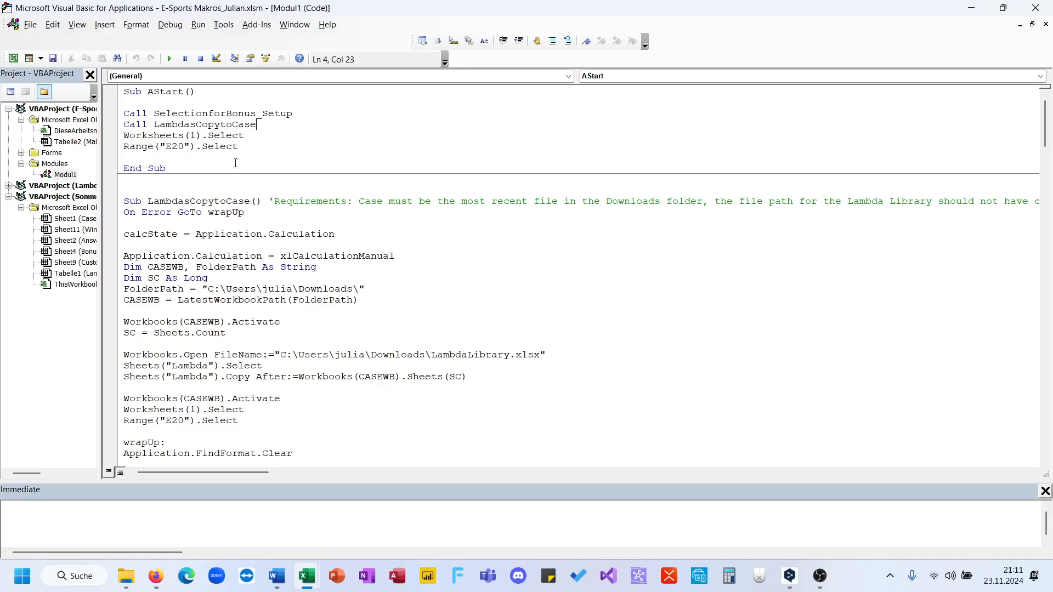
scroll(472, 261, down, 17)
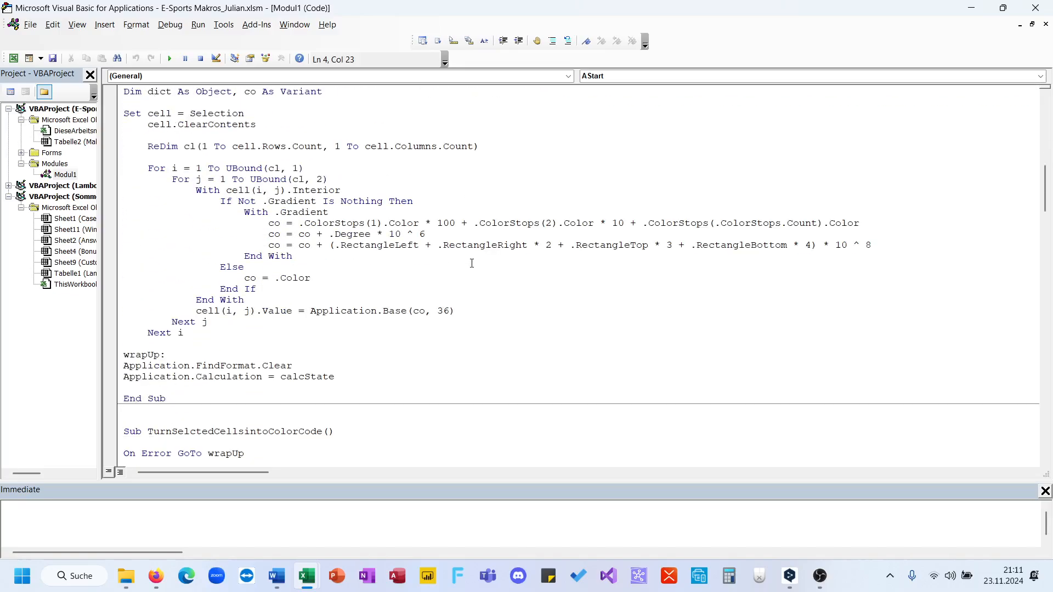
scroll(472, 264, up, 3)
scroll(472, 264, up, 1)
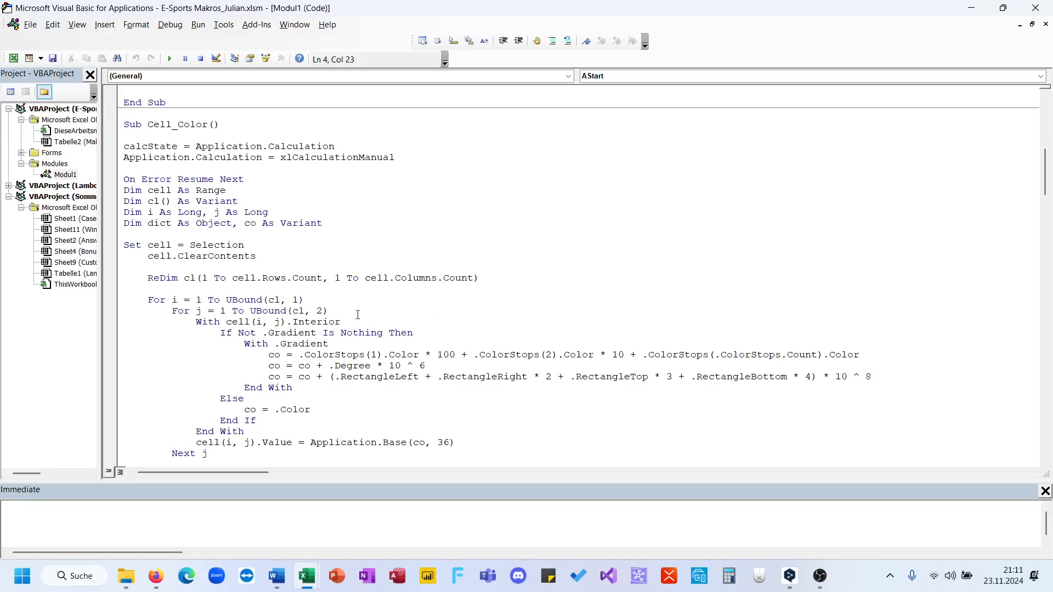
scroll(402, 385, down, 1)
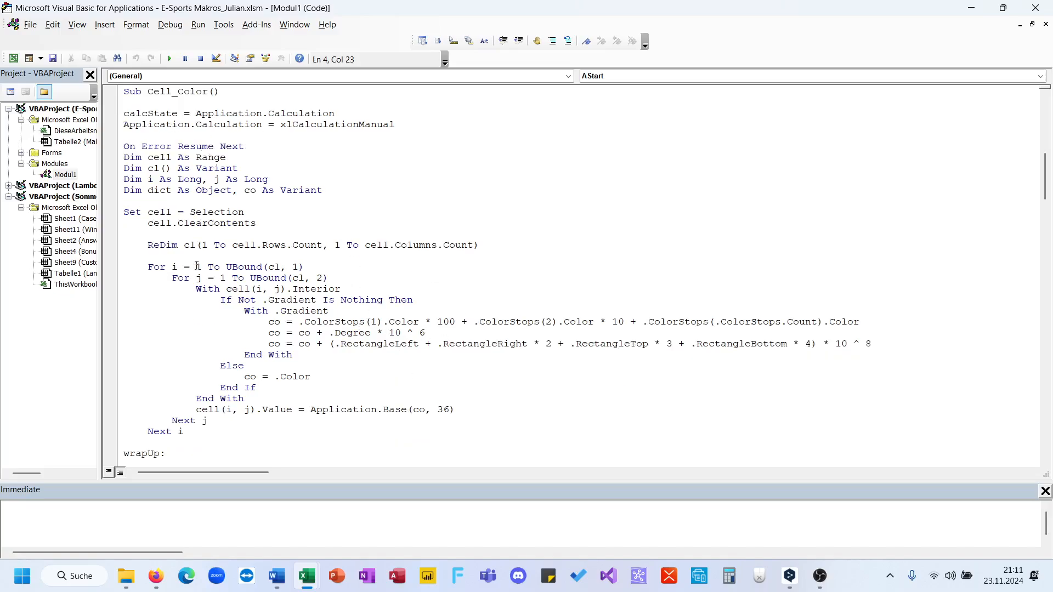
drag(148, 267, 202, 453)
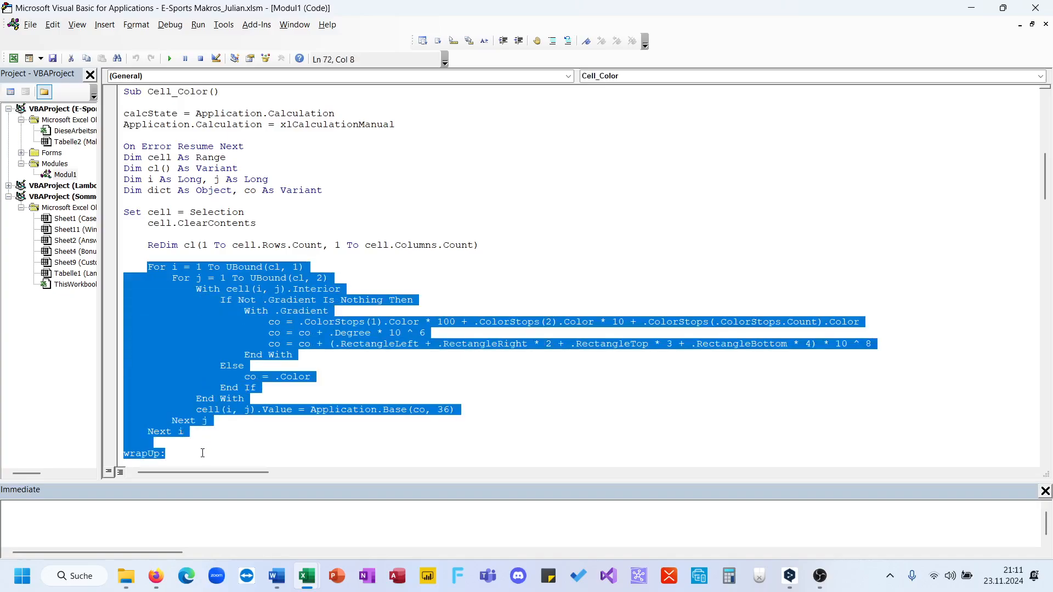
click(255, 329)
drag(269, 323, 122, 324)
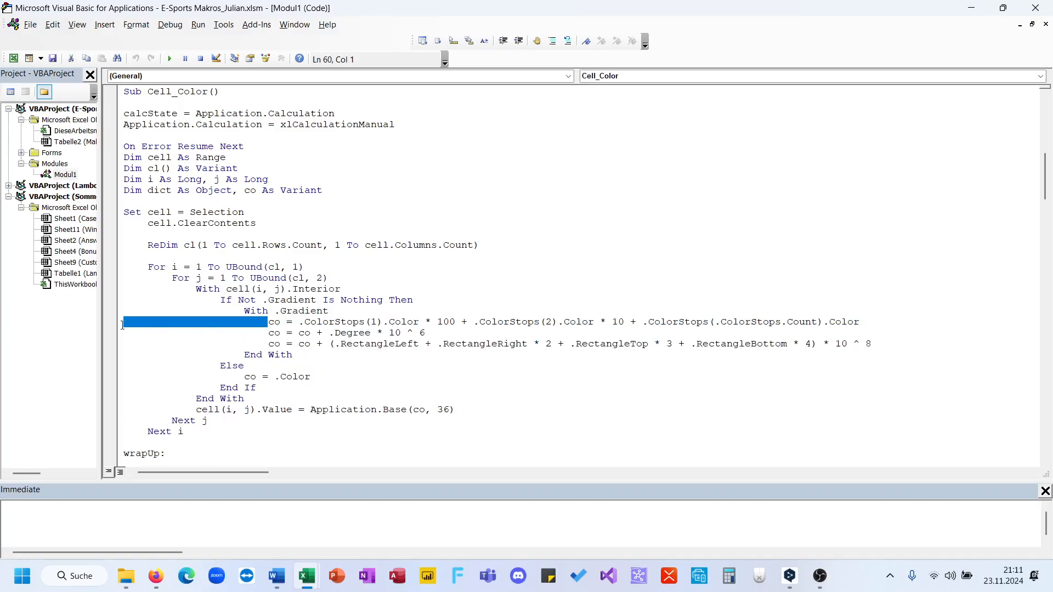
click(634, 303)
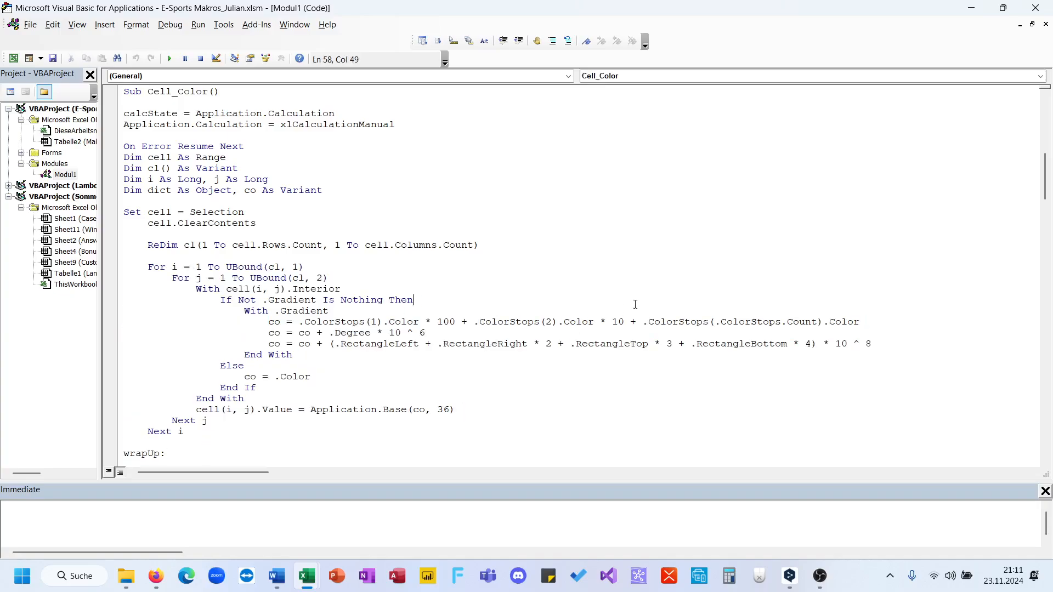
click(971, 8)
Write the color code 777S2 into the Wine header G44 and 1EKG2 into E37 of the Questions banner with the macro
click(889, 365)
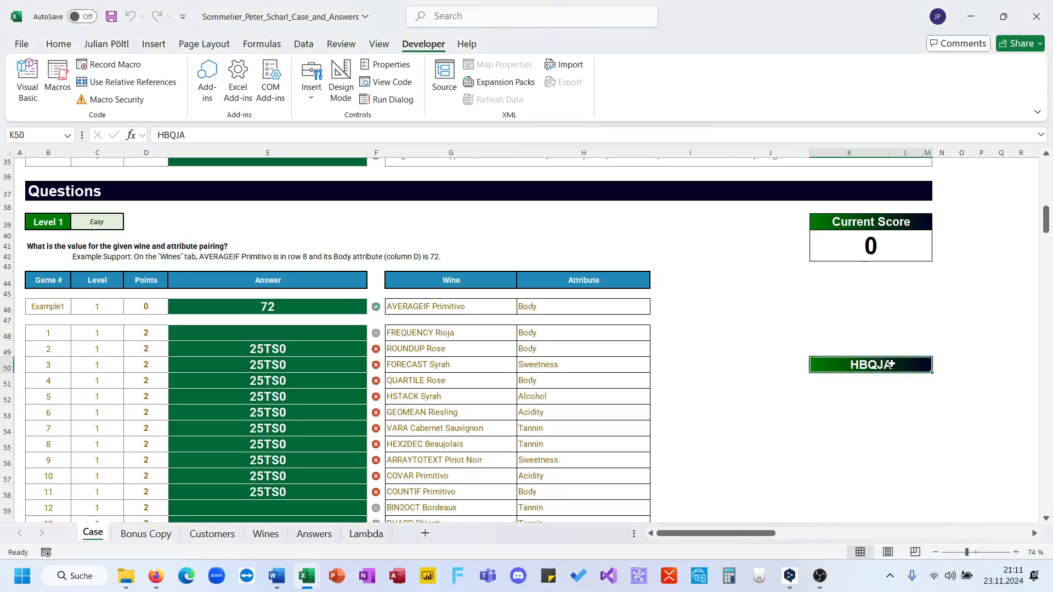
click(485, 282)
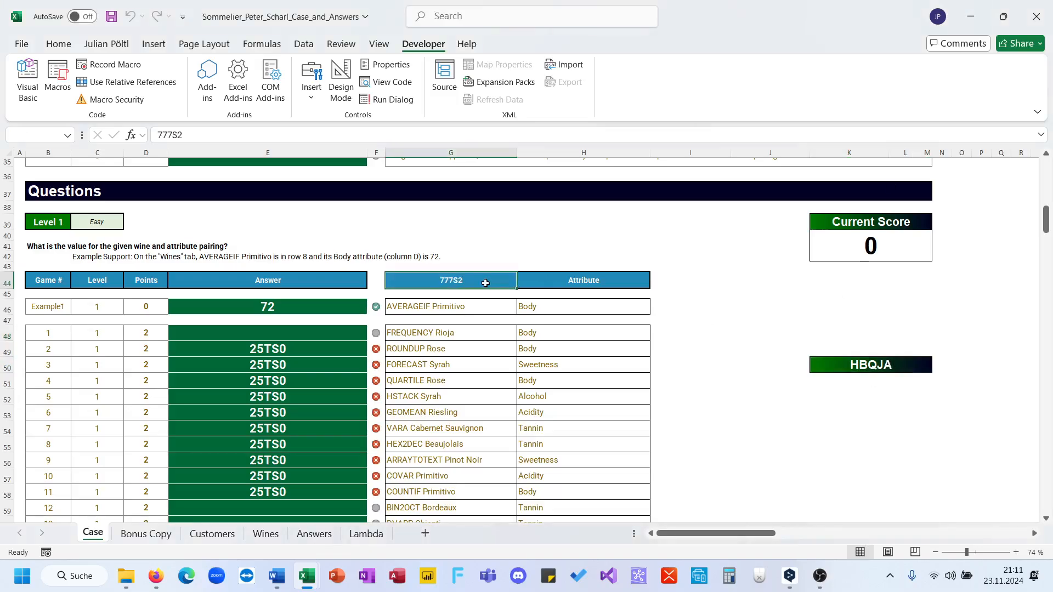
scroll(275, 263, up, 1)
click(219, 250)
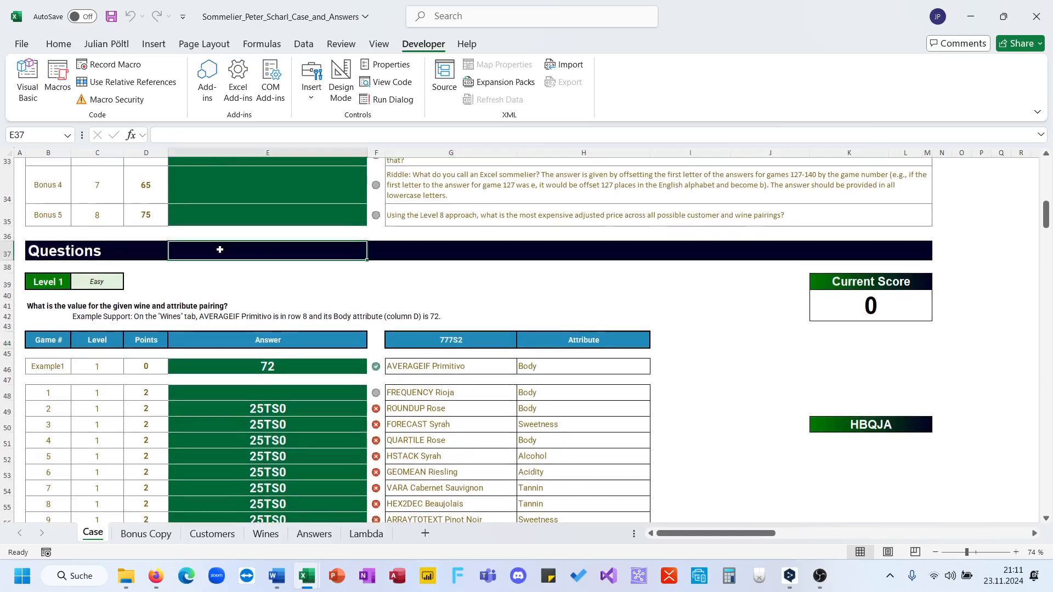
key(ctrl+v)
key(Return)
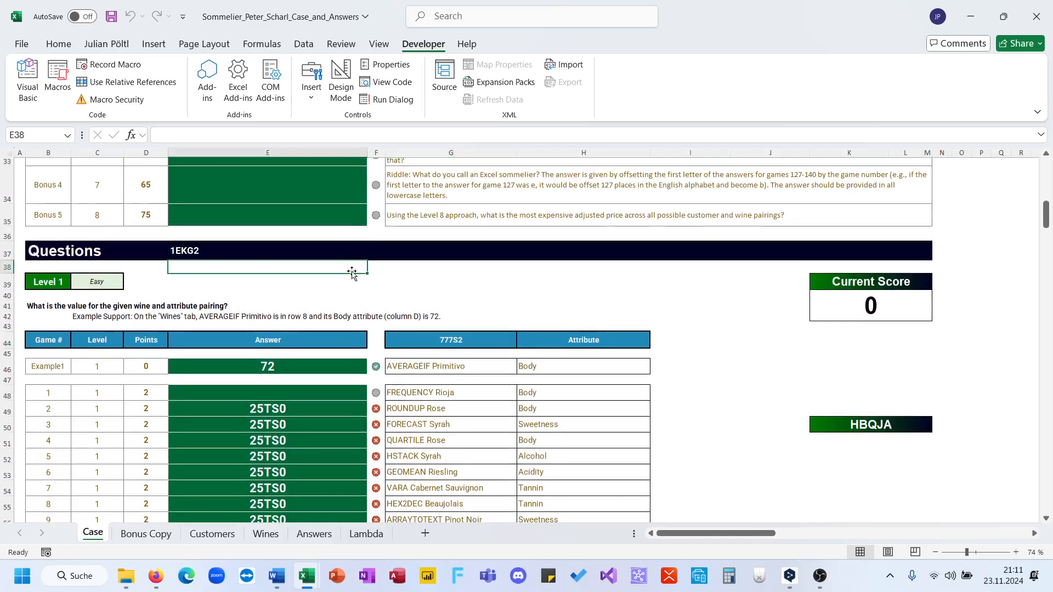
scroll(455, 298, up, 1)
drag(281, 415, 283, 518)
click(752, 430)
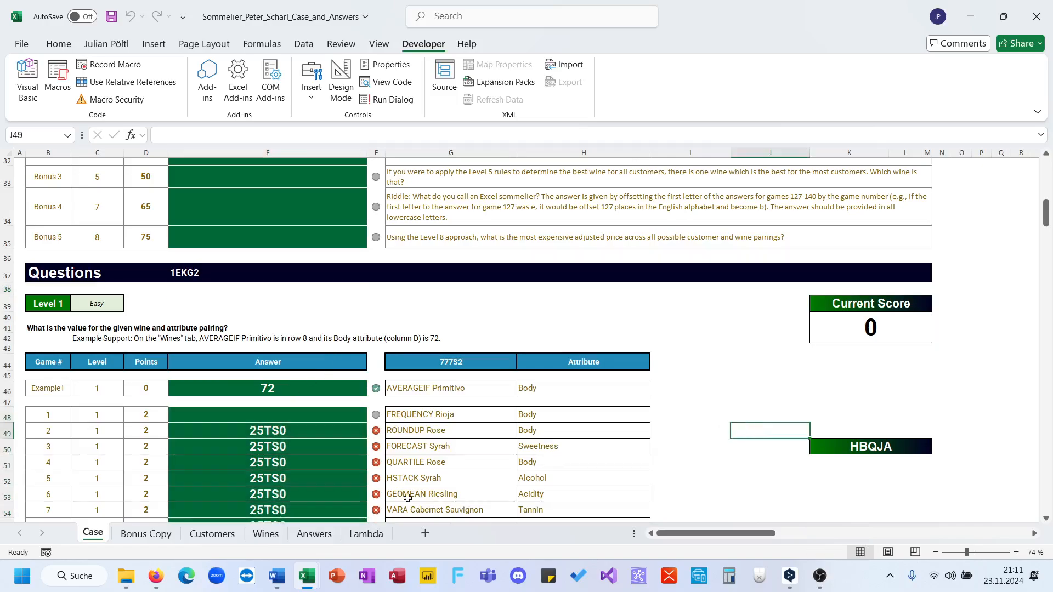
Switch to File Explorer and open the Cases Empty [+Answers] folder under Excel_VBA, Excel ESports, 2024 MEWC
click(128, 586)
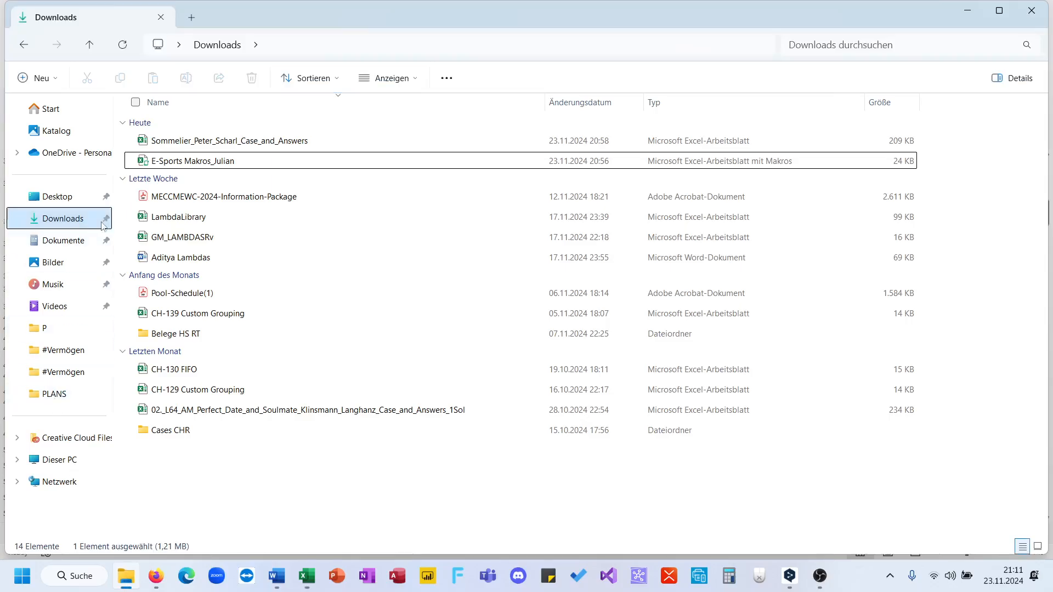
click(47, 202)
double_click(201, 183)
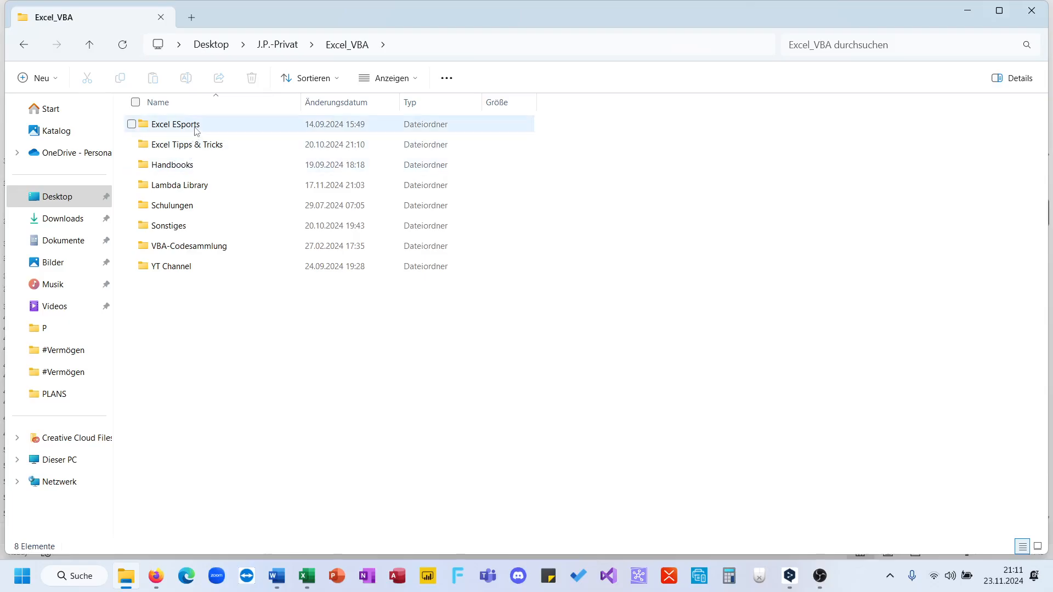
double_click(181, 124)
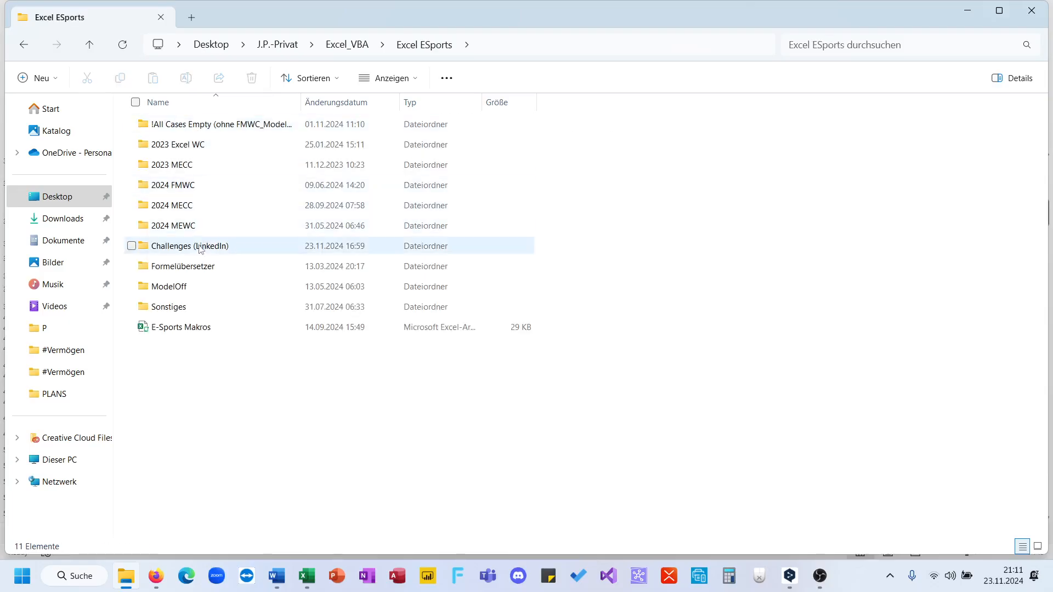
double_click(193, 225)
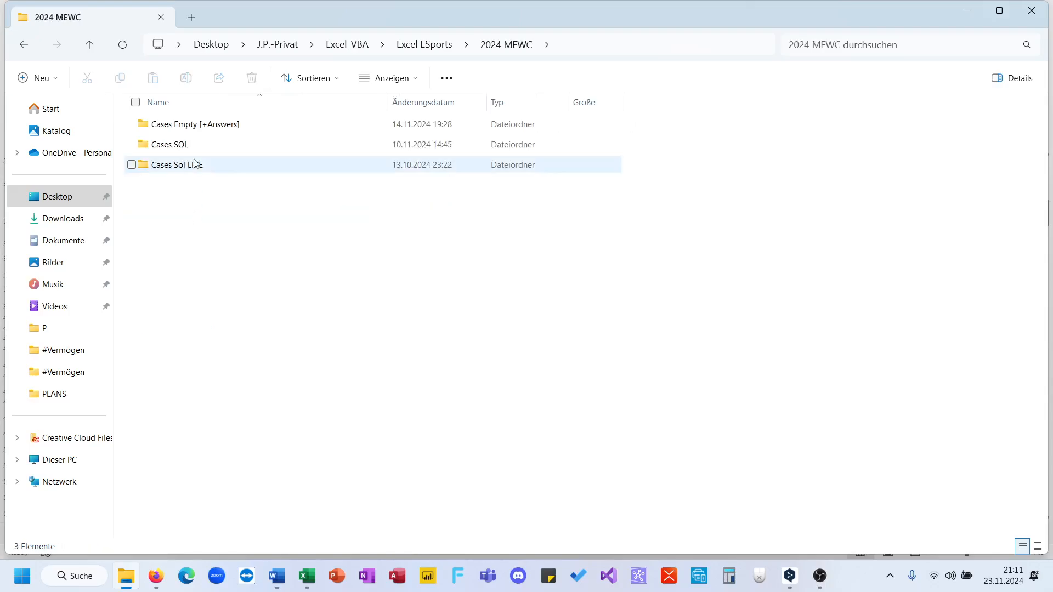
double_click(193, 128)
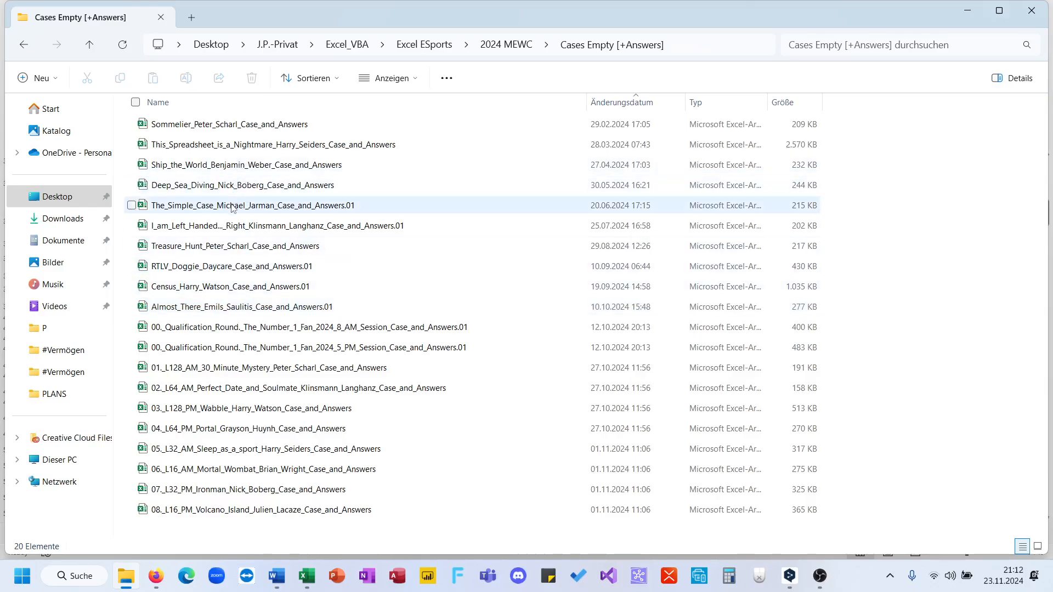
Open the Census case workbook from the folder and display its Map of ExcelState sheet
click(235, 287)
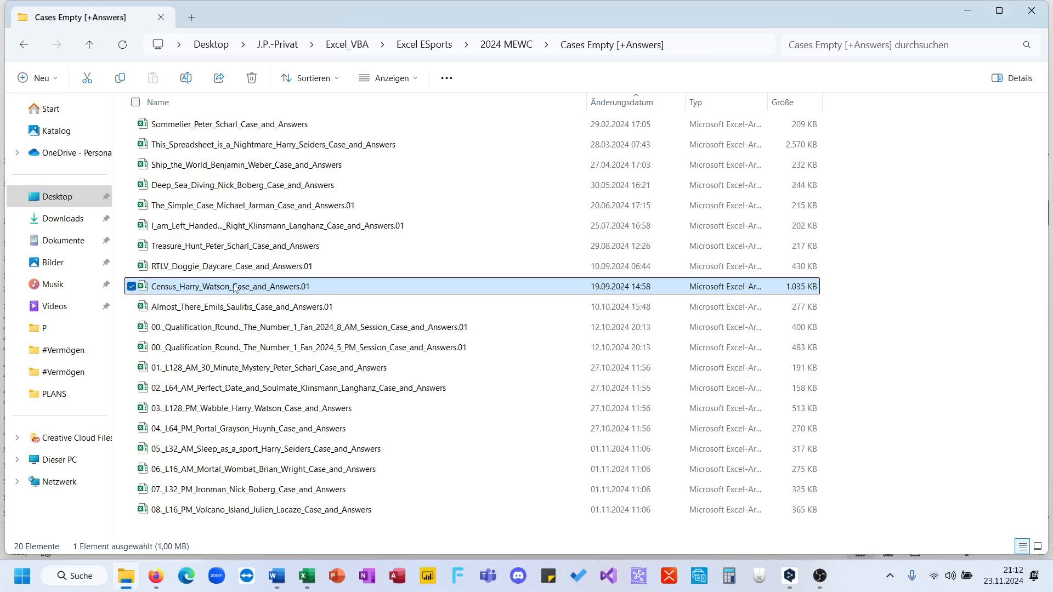
double_click(235, 287)
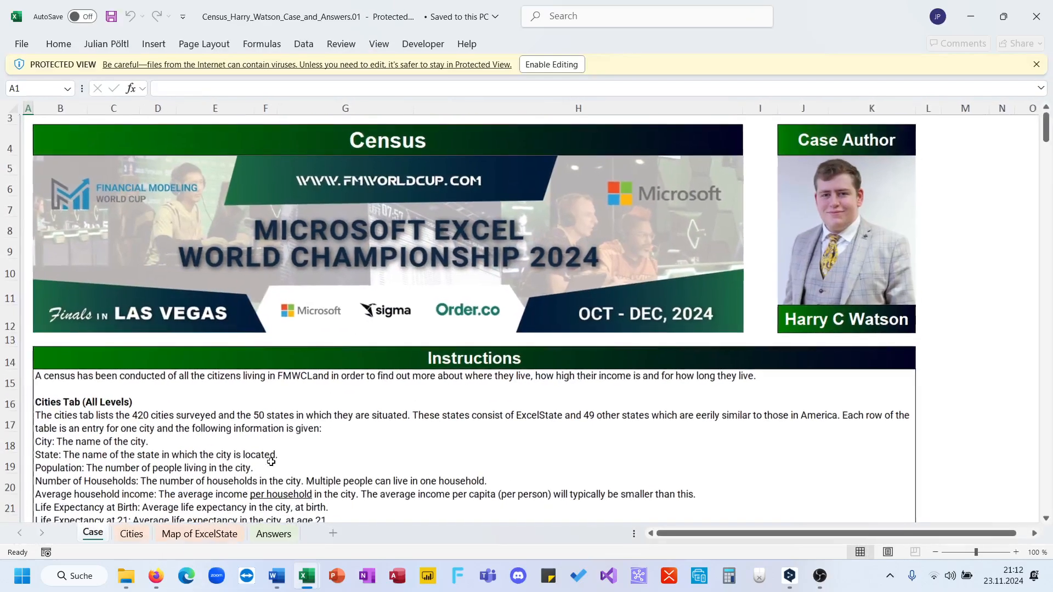
click(213, 535)
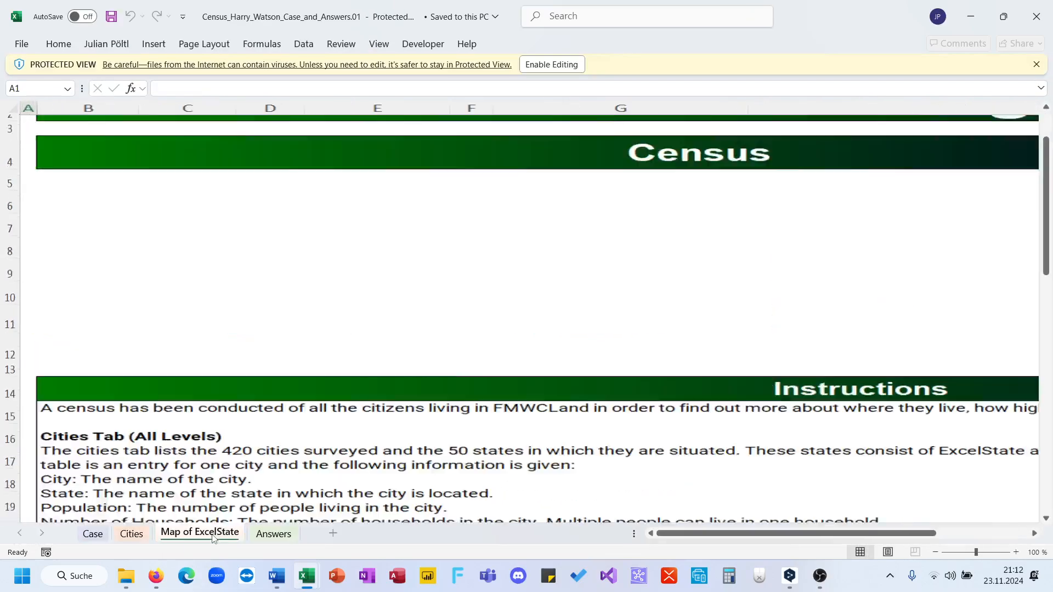
scroll(224, 344, down, 5)
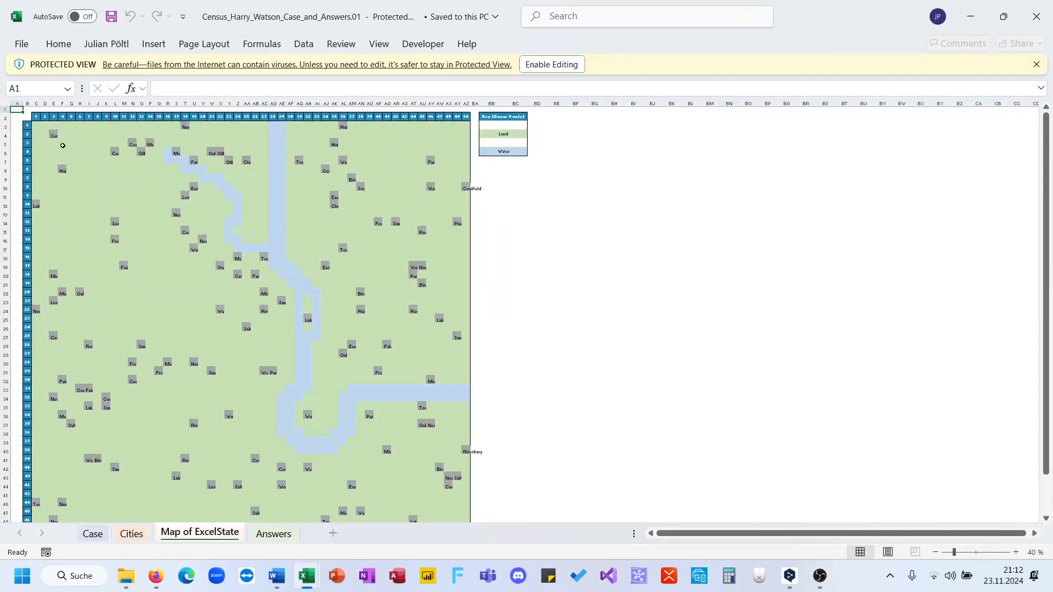
Enable editing and write the color codes into the map cells C3:AZ52 with the color code macro
drag(42, 132, 467, 508)
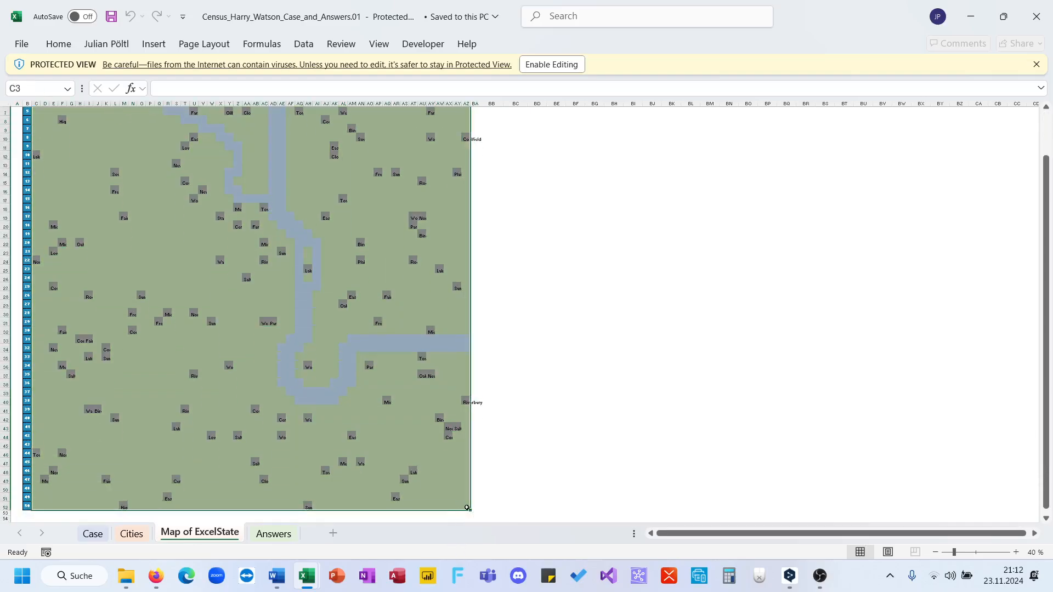
click(552, 64)
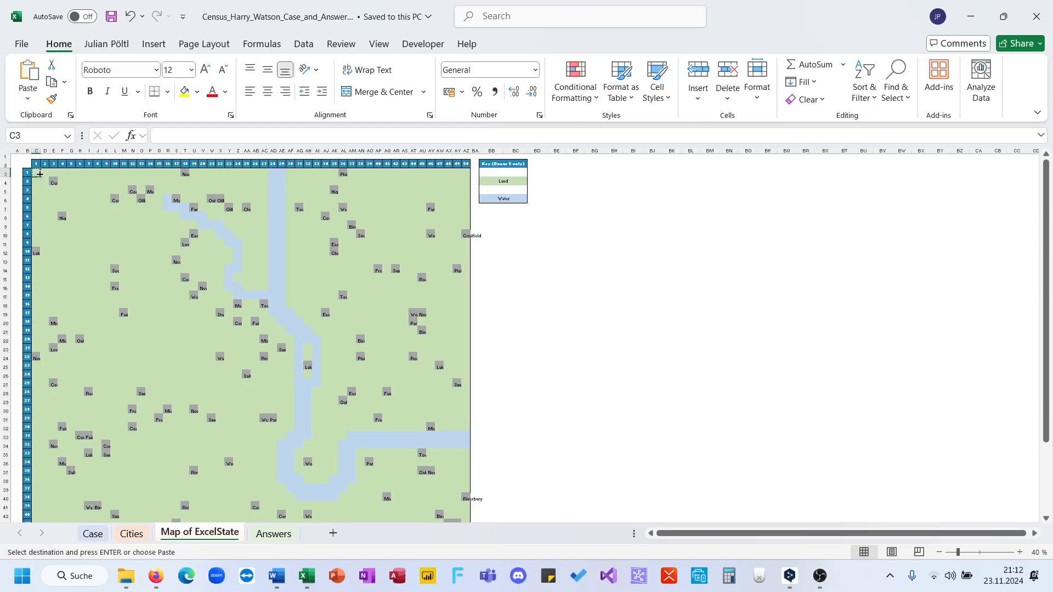
drag(39, 173, 465, 513)
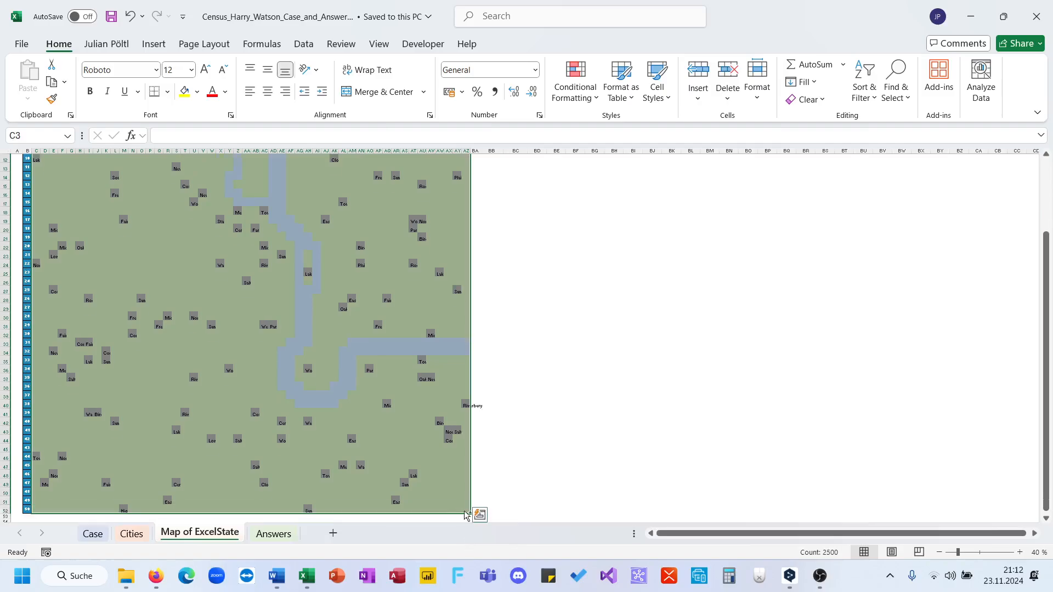
key(ctrl+shift+e)
click(633, 195)
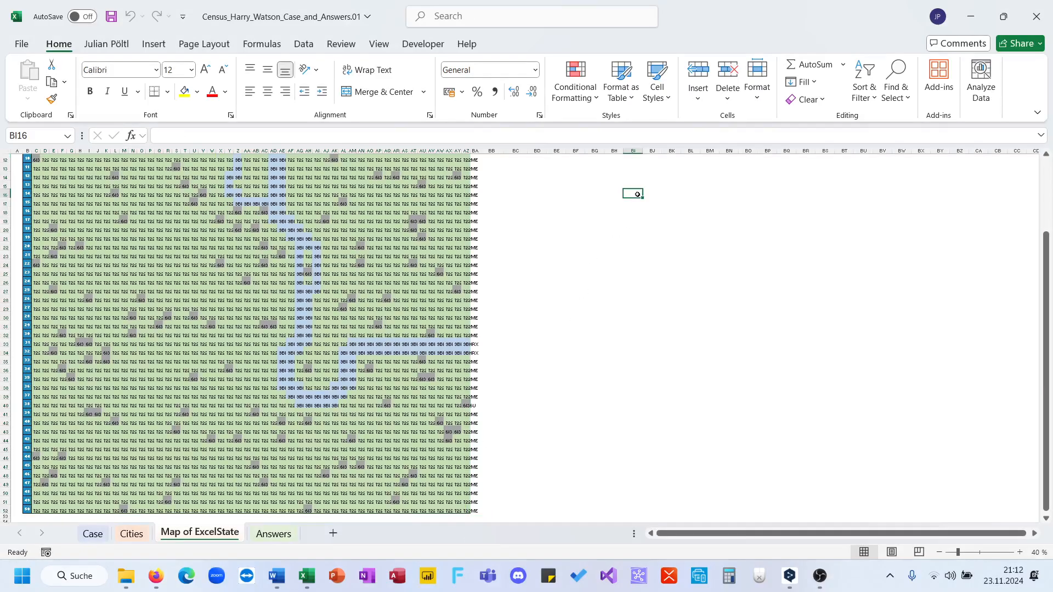
scroll(636, 197, up, 4)
Switch to the LambdaLibrary workbook and enter the formula =E_CountMostofValueinArea_CMV() in cell H18
mouse_move(314, 585)
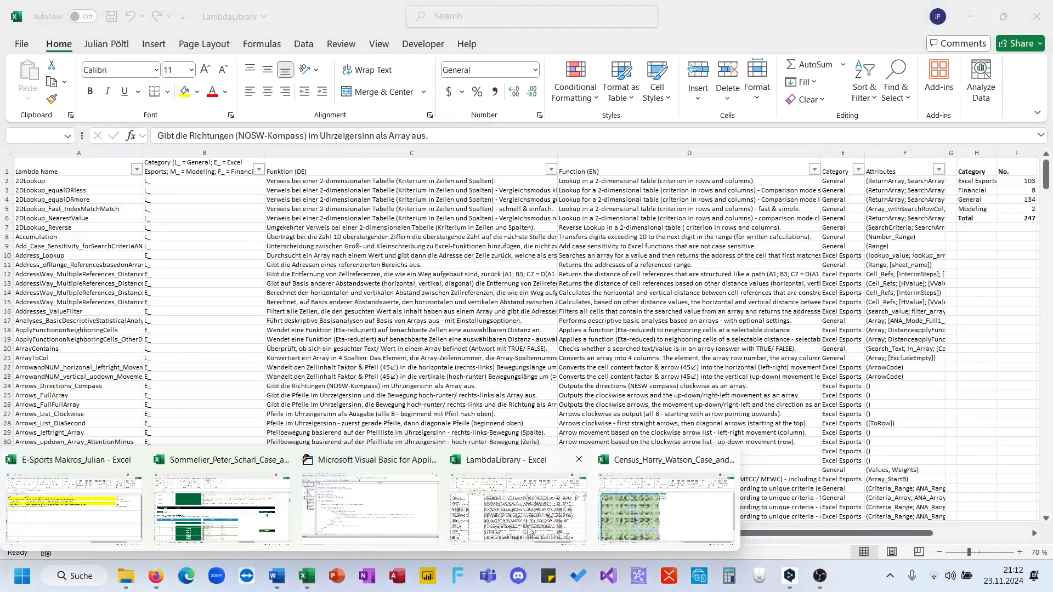
click(527, 529)
scroll(885, 351, right, 3)
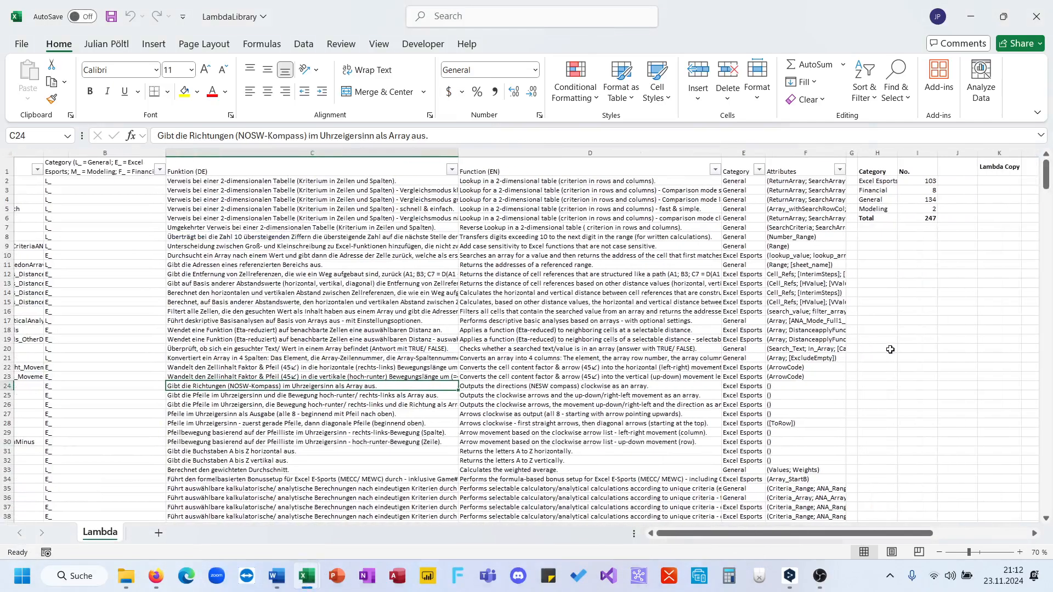
click(882, 330)
text(<0m)
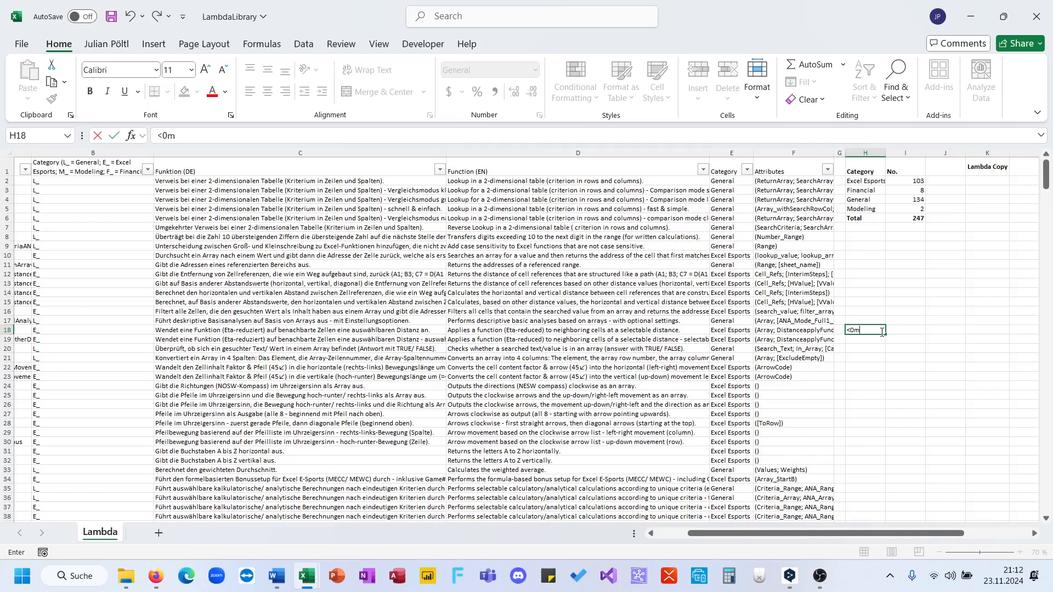
key(BackSpace)
key(BackSpace)
key(BackSpace)
text(=mos)
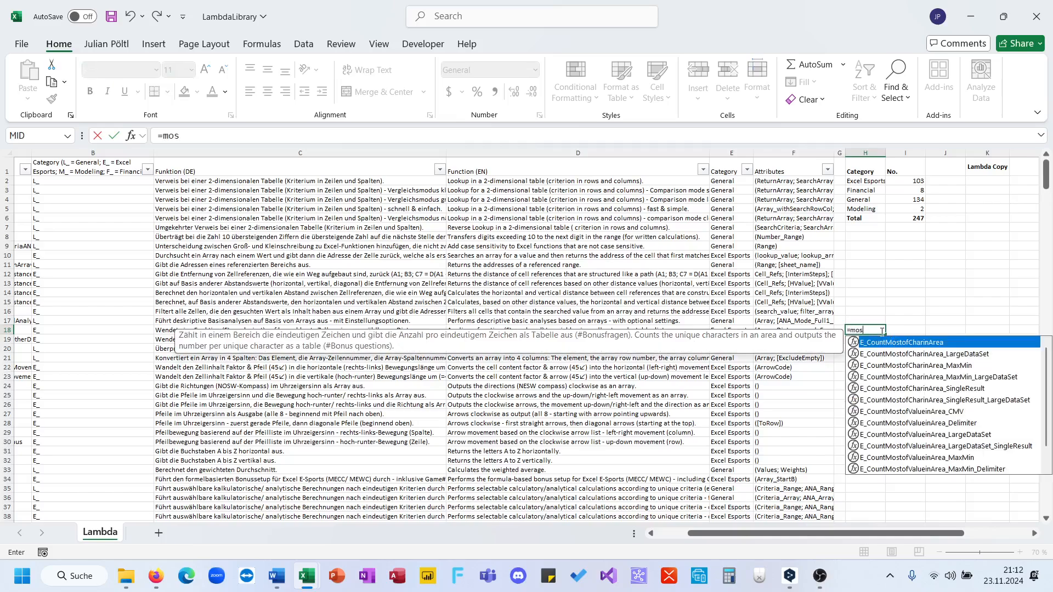
key(Down)
key(Down)
key(Down)
key(Down)
key(Down)
key(Down)
key(Tab)
key(Return)
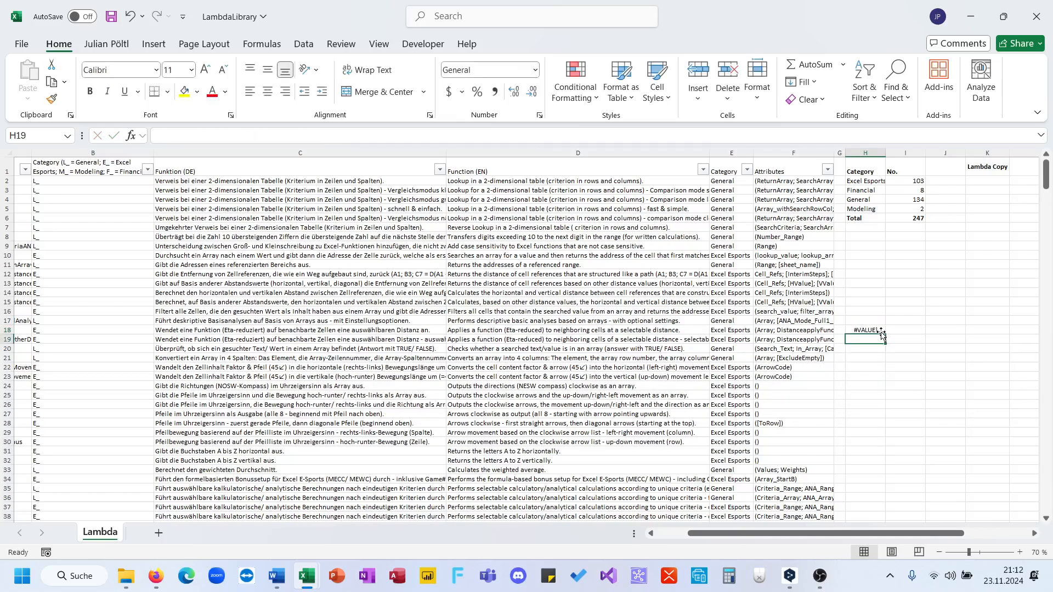
Copy H18 from the LambdaLibrary workbook and paste it into BL29 beside the Census map
key(Up)
key(ctrl+c)
click(971, 16)
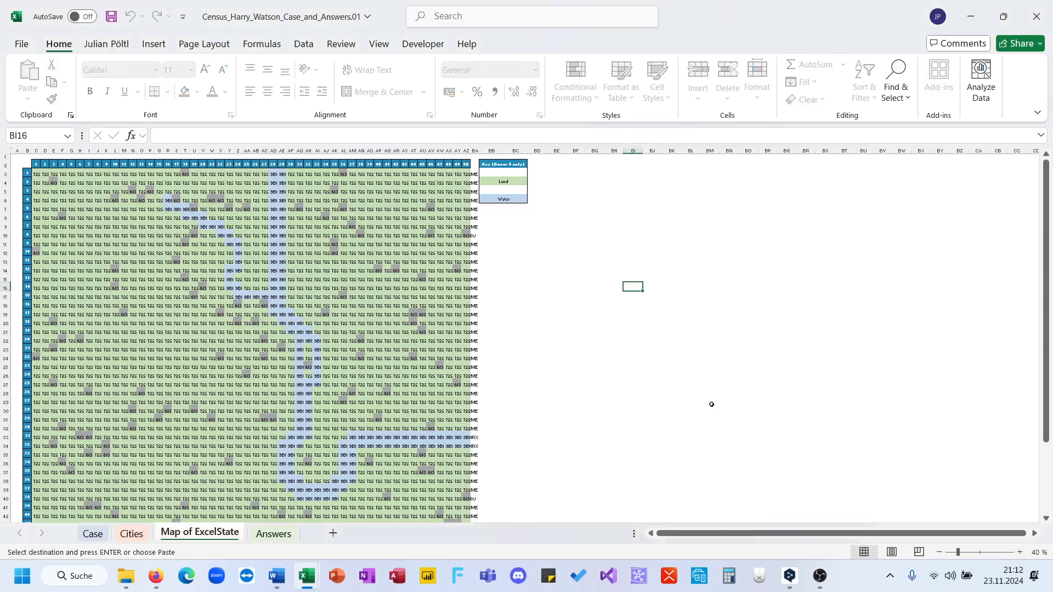
click(692, 403)
key(ctrl+v)
click(597, 209)
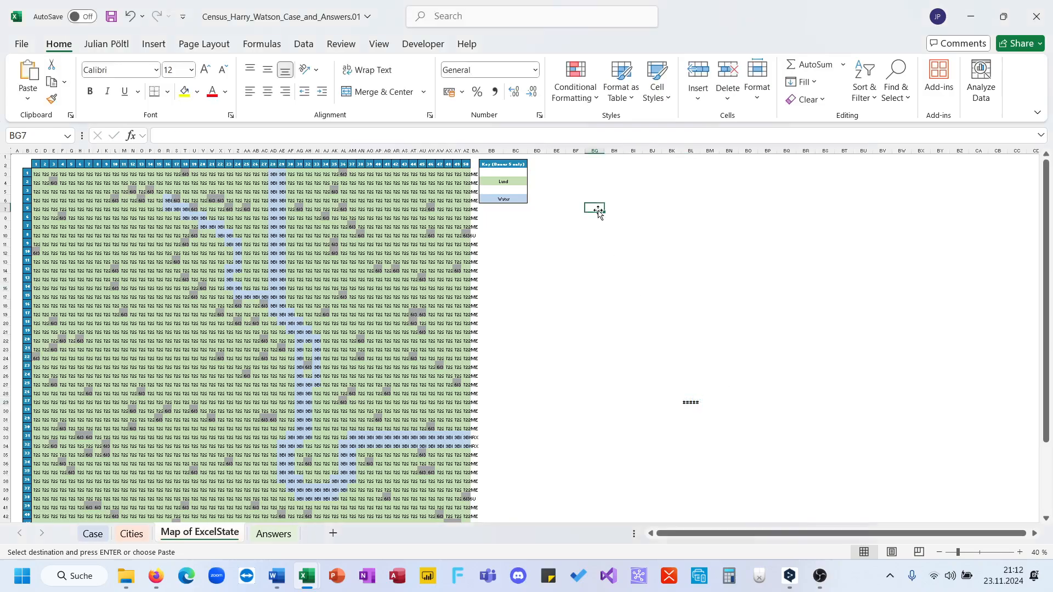
text(=mos)
key(BackSpace)
key(BackSpace)
key(BackSpace)
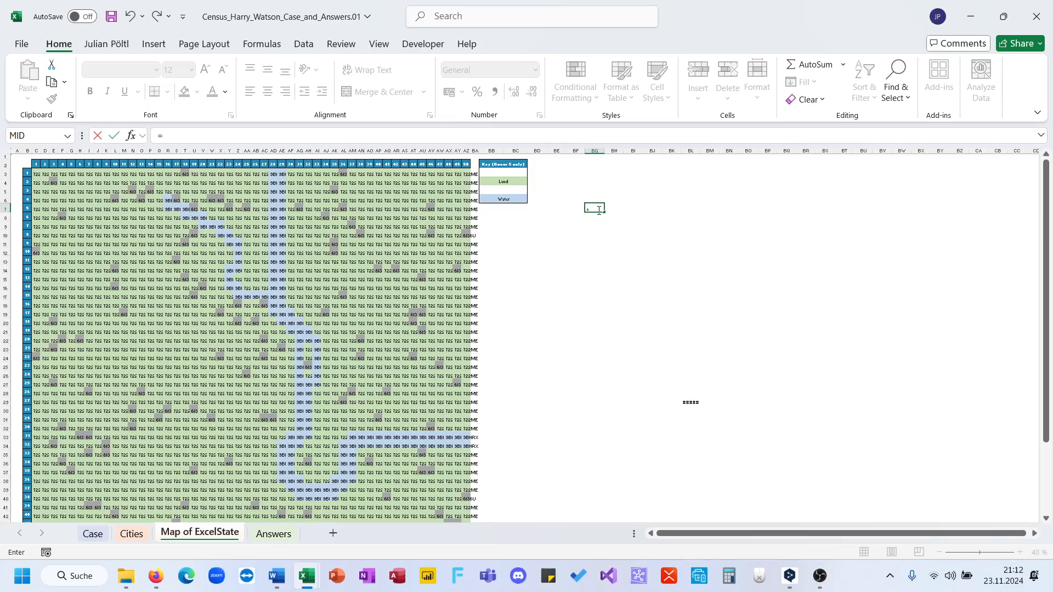
text(mo)
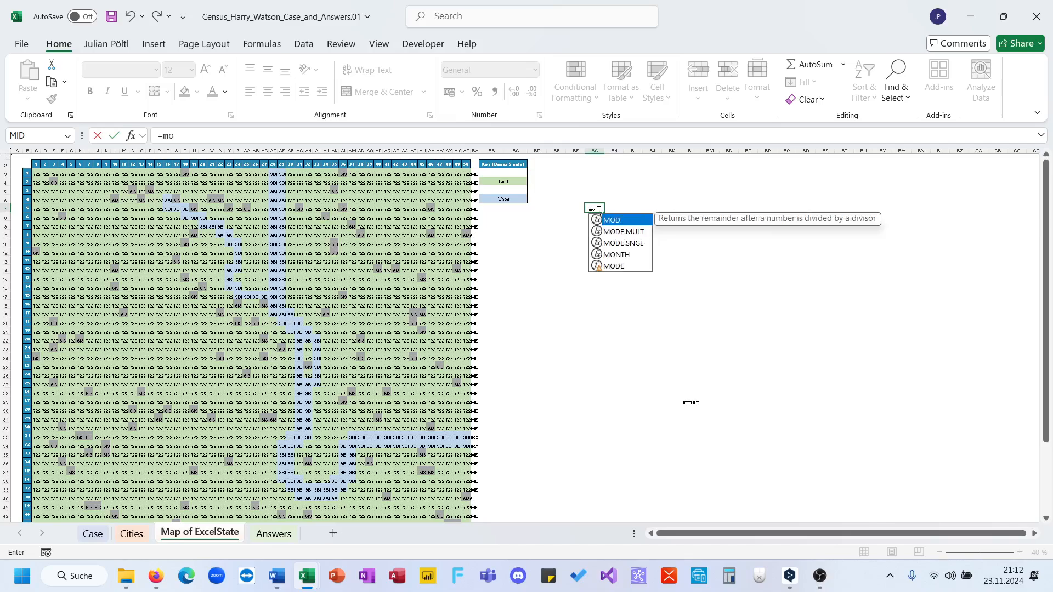
text(stof)
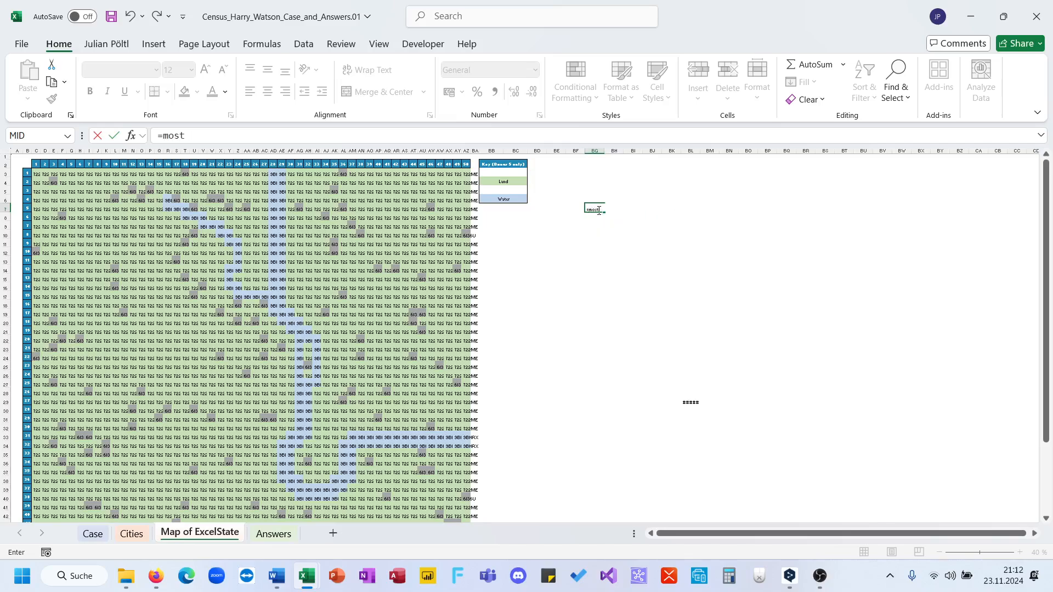
key(BackSpace)
key(BackSpace)
key(BackSpace)
key(BackSpace)
key(Escape)
Check the pasted content of BL29, return to the LambdaLibrary workbook and transfer H18 into BH18 of the Census map sheet
click(691, 406)
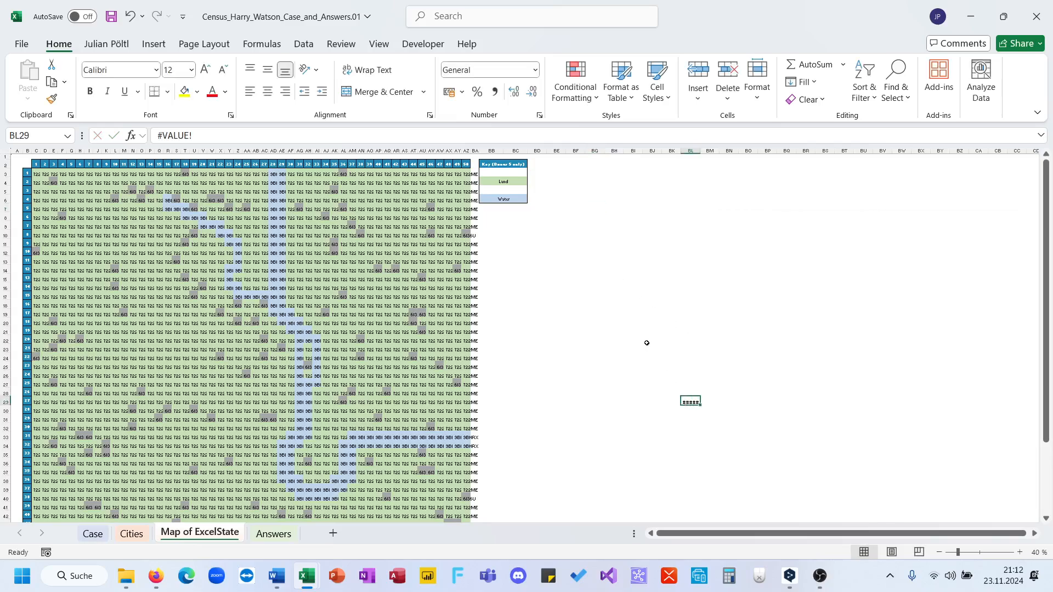
mouse_move(307, 577)
mouse_move(257, 530)
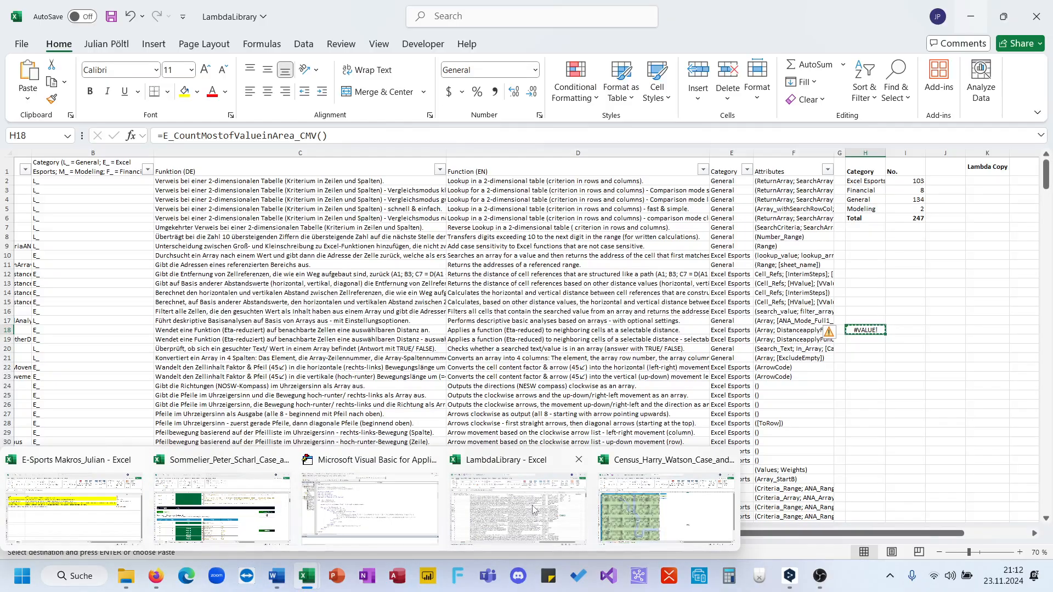
click(533, 510)
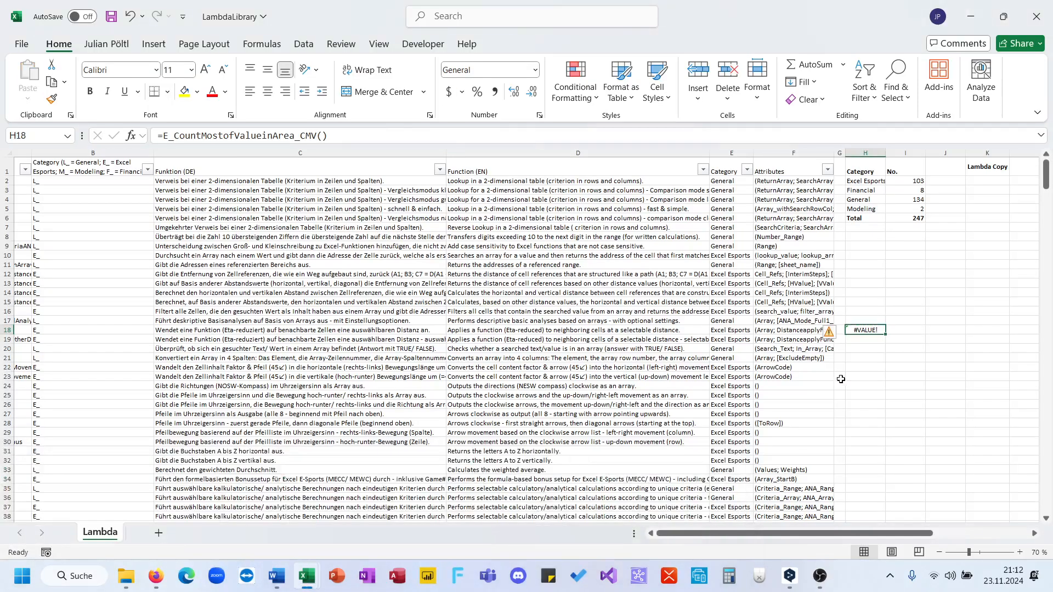
click(971, 16)
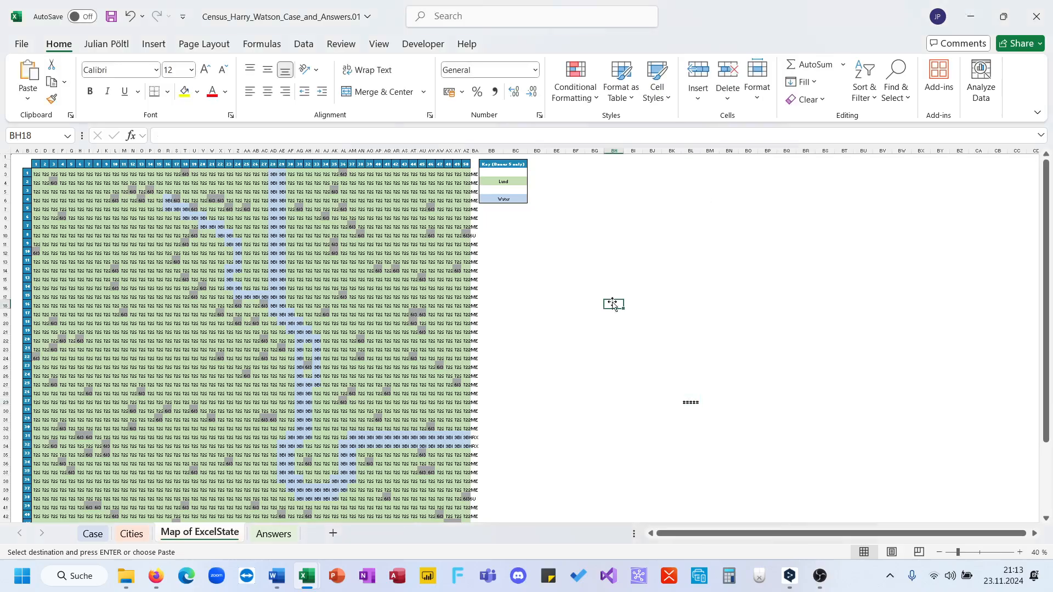
Count the map's color codes in BF11 with the formula =E_CountMostofValueinArea_CMV(C3:AZ52)
click(577, 246)
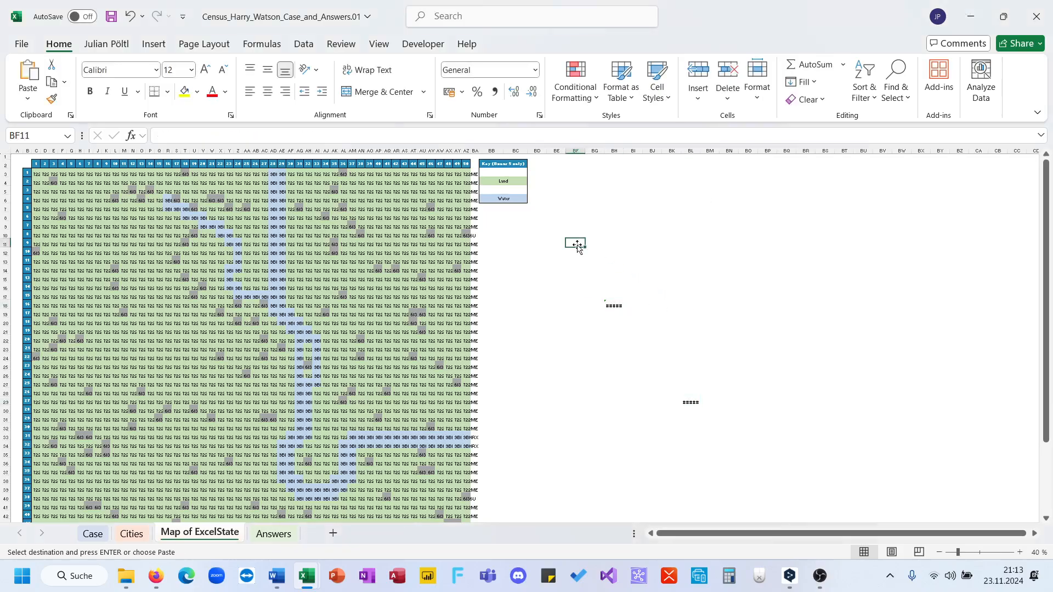
text(=E_)
key(Tab)
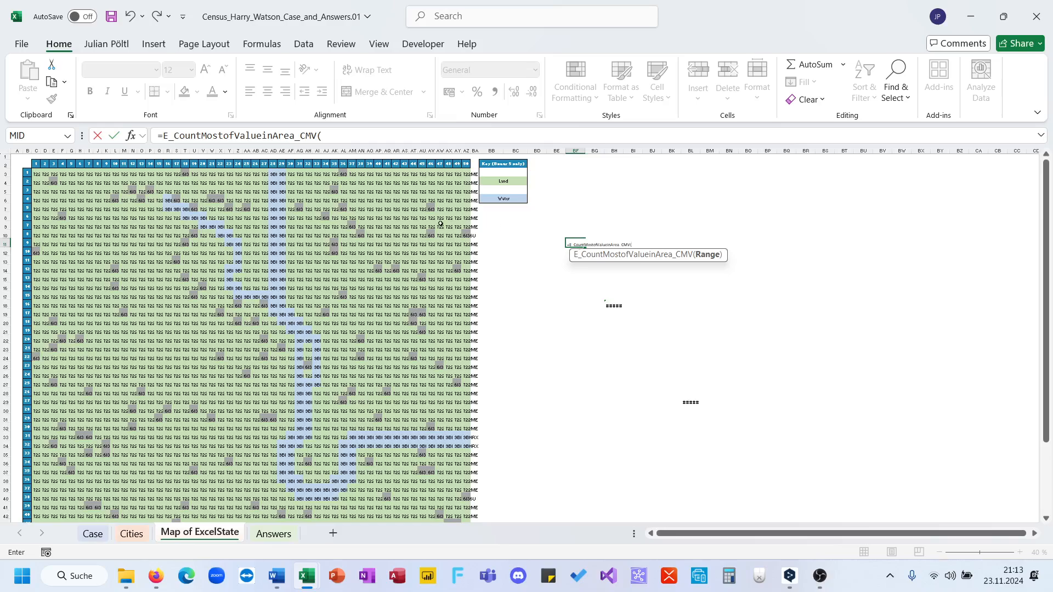
drag(33, 174, 467, 513)
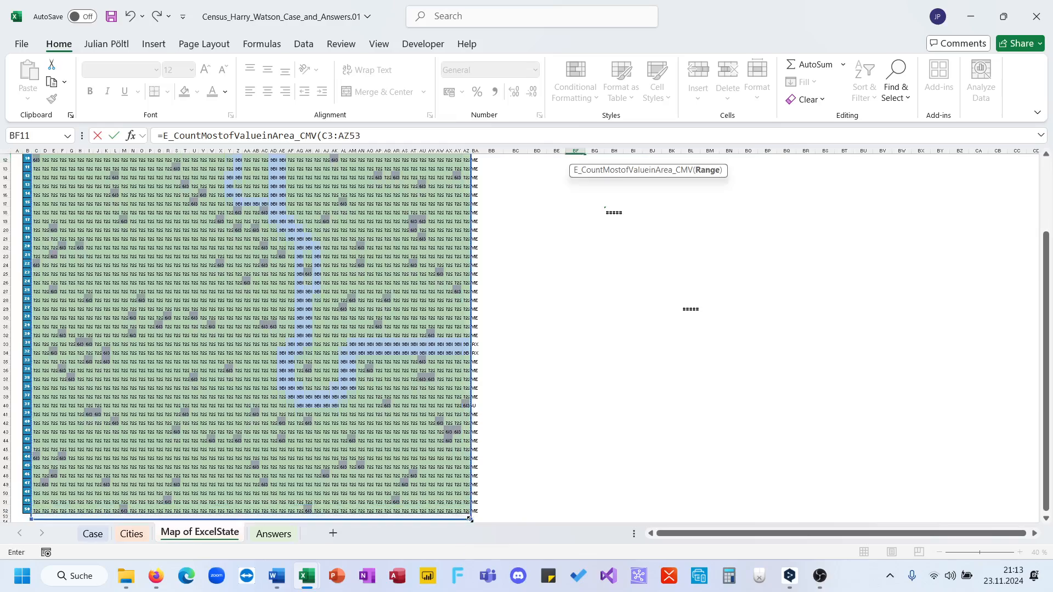
key(Return)
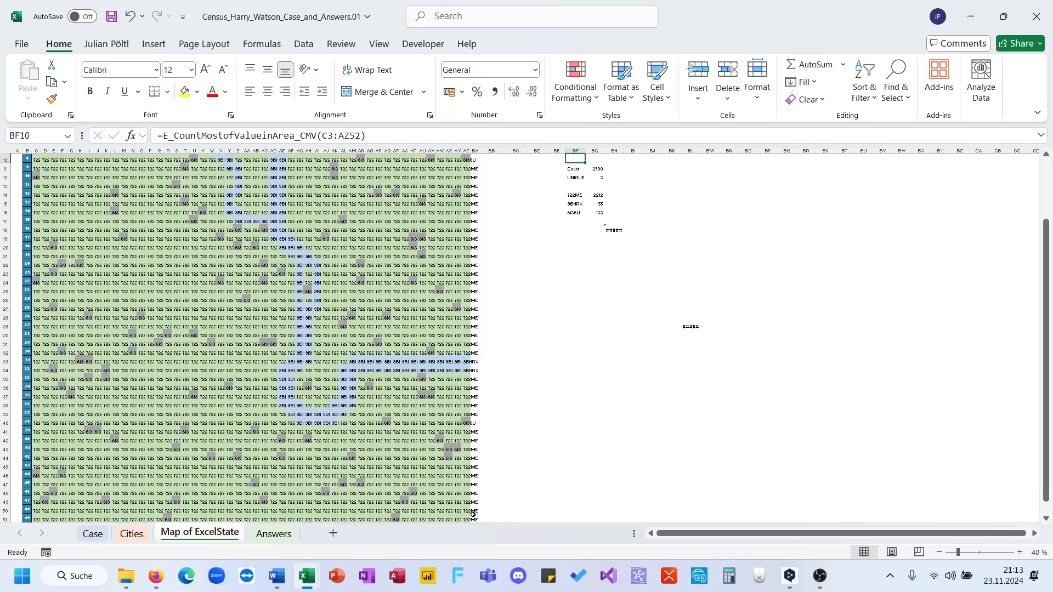
key(Up)
scroll(510, 252, up, 3)
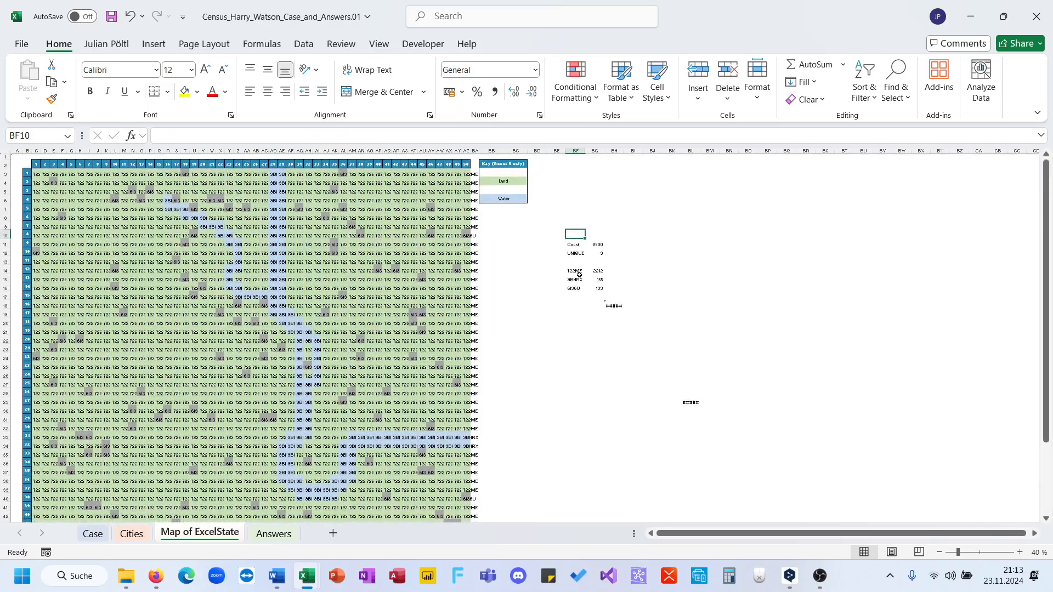
Examine the color code counts in BF14:BG16 against the differently coloured areas of the map
drag(575, 273, 601, 288)
click(439, 376)
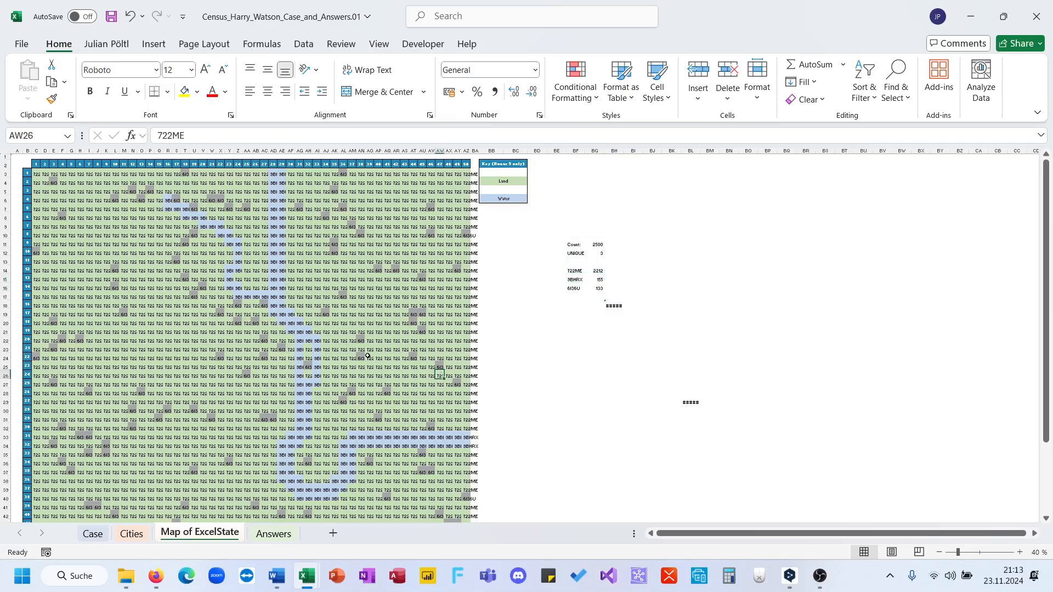
drag(238, 261, 388, 409)
drag(159, 260, 415, 406)
drag(265, 234, 464, 401)
click(531, 385)
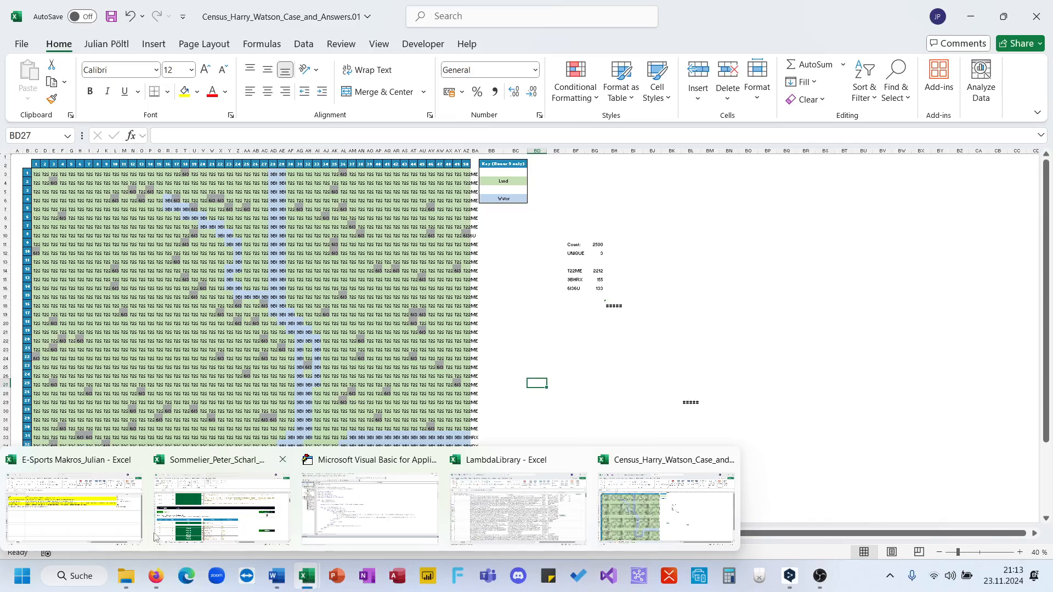
Switch to the E-Sports Makros workbook and fill the TurnSelctedCellsintoColorCode entry in A7:B7 with yellow
click(82, 505)
drag(107, 258, 242, 256)
click(184, 95)
click(265, 323)
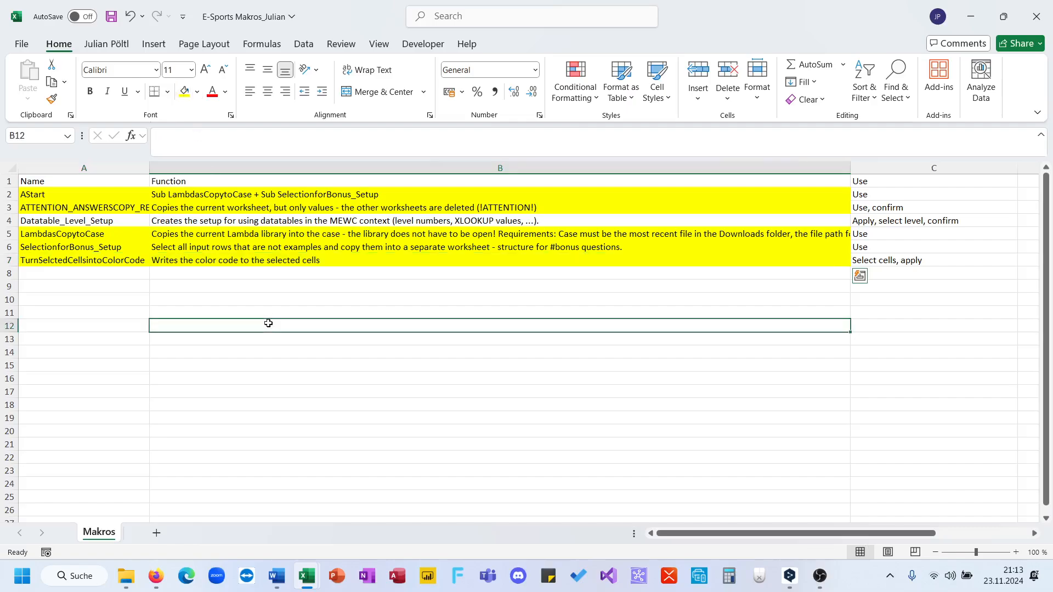
Switch to the Sommelier case workbook and run the datatable level setup macro for level 2
mouse_move(303, 587)
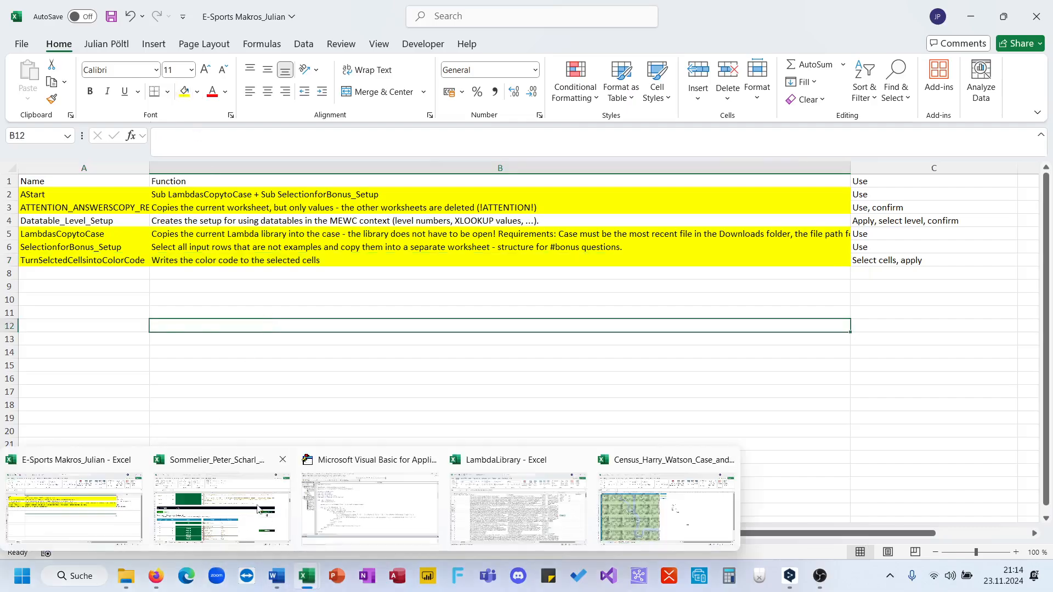
click(216, 505)
scroll(512, 322, down, 20)
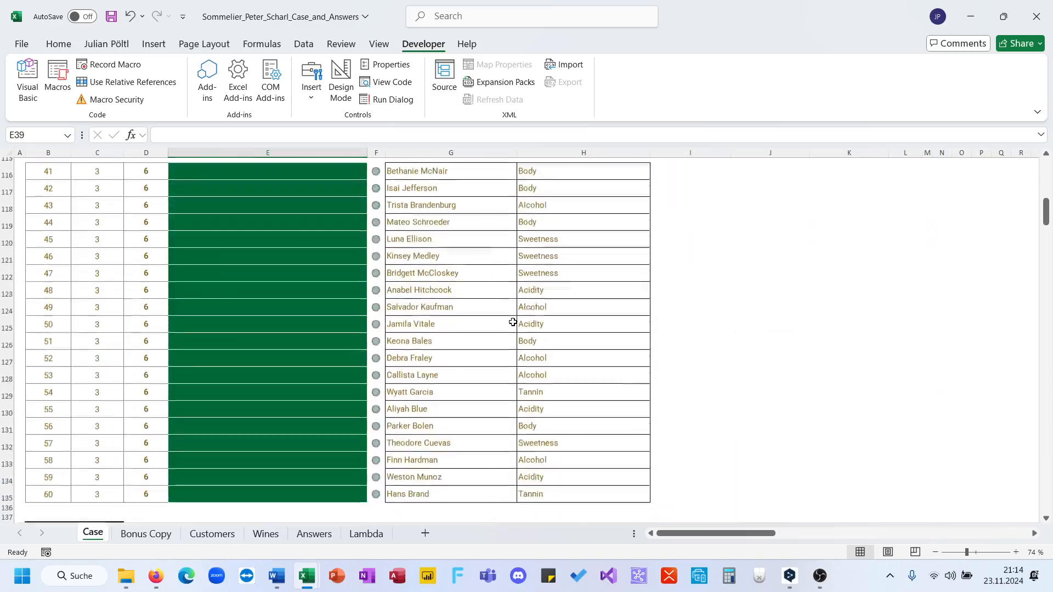
scroll(658, 324, up, 5)
click(837, 321)
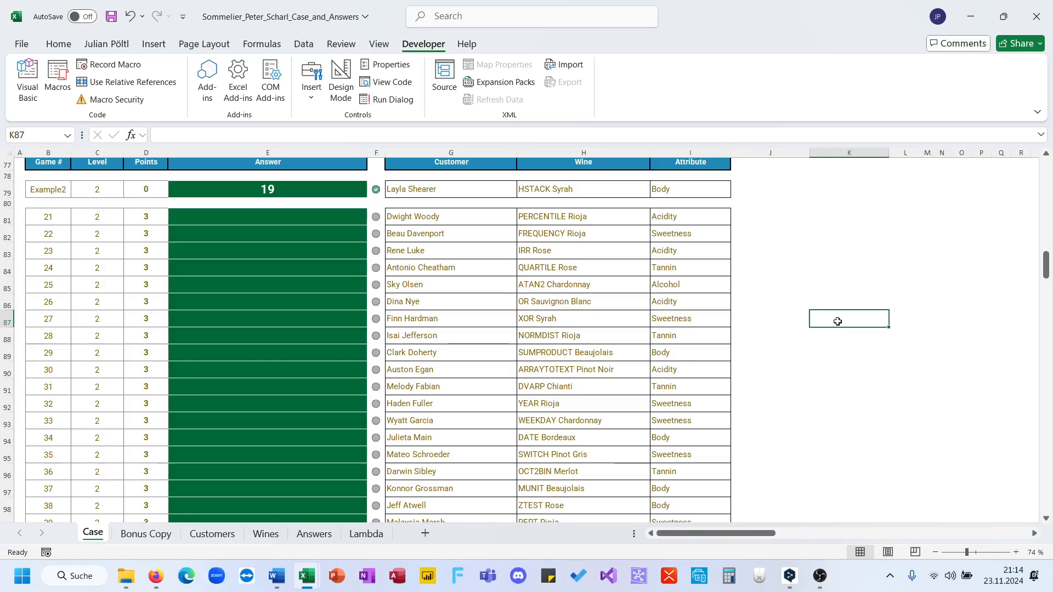
scroll(837, 322, up, 1)
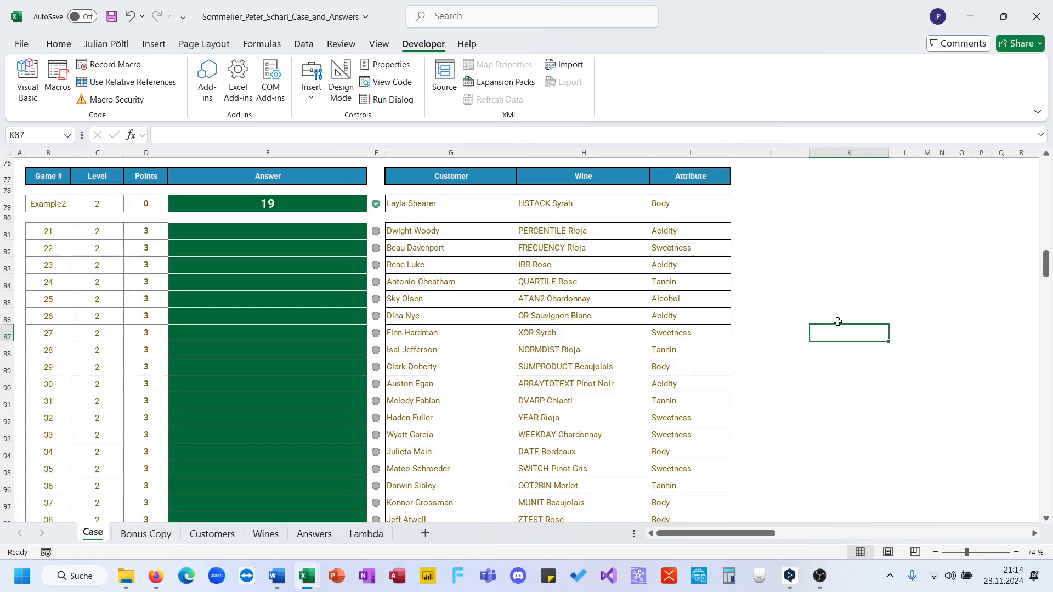
drag(481, 155, 806, 224)
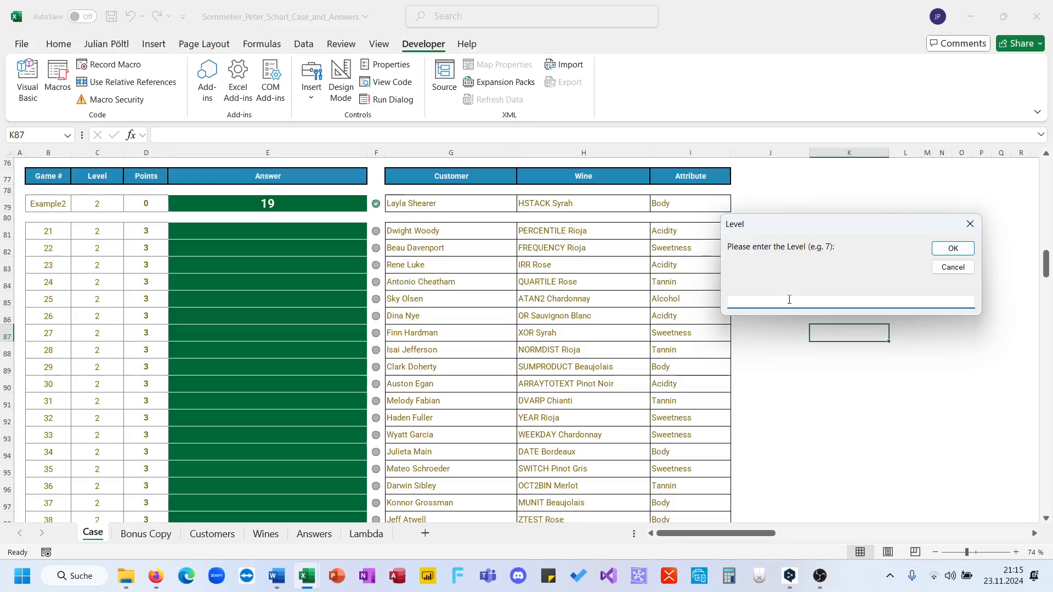
text(2)
key(Return)
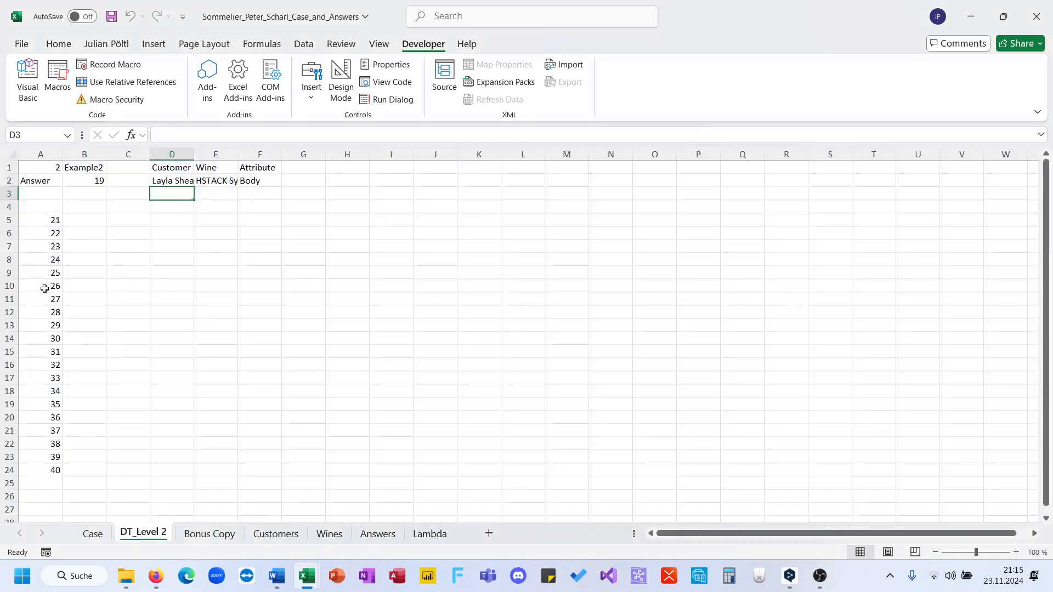
Examine the level number, example label and XLOOKUP answer formula in A1:B2 against the level 2 section of the Case sheet
click(54, 165)
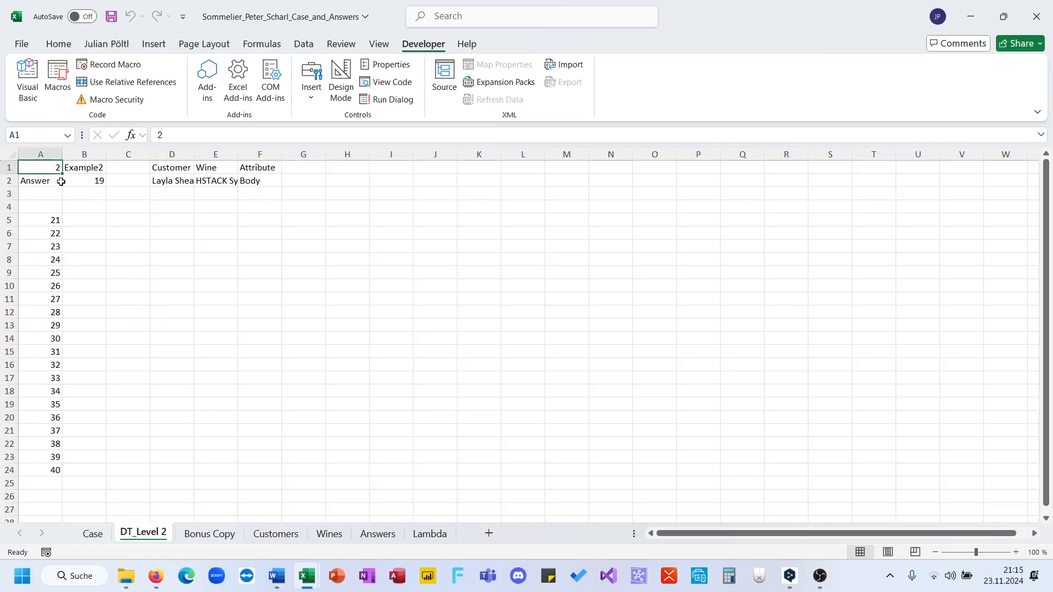
key(Down)
click(83, 180)
click(306, 135)
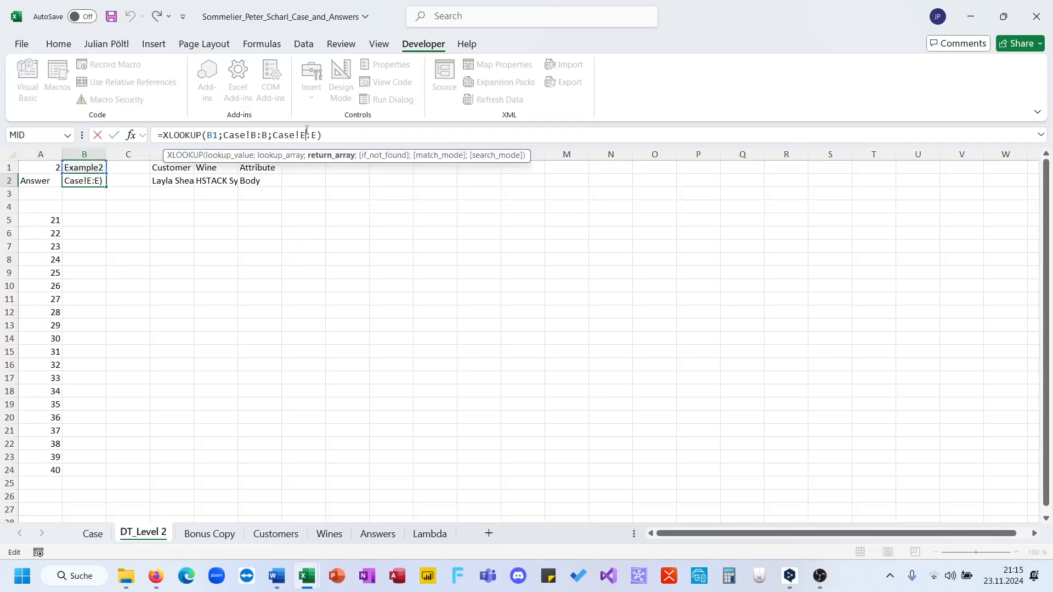
key(Escape)
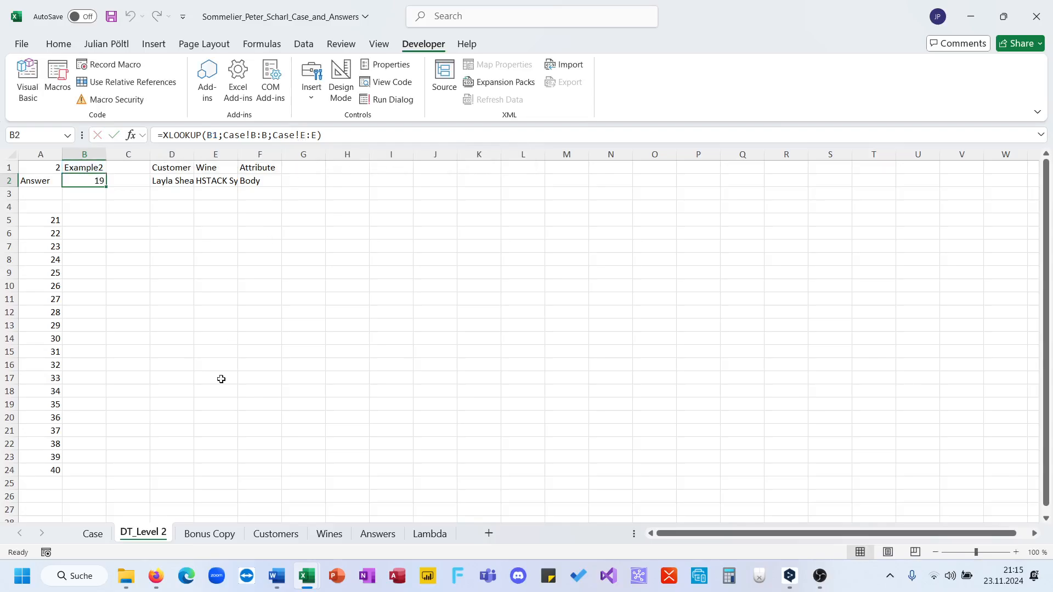
click(93, 534)
scroll(182, 377, up, 1)
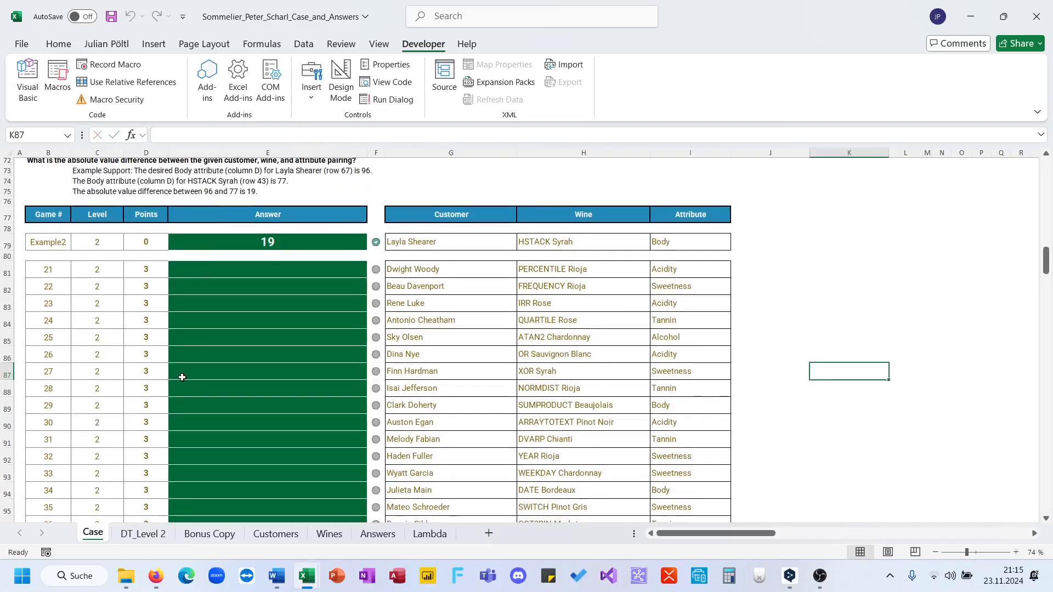
click(143, 533)
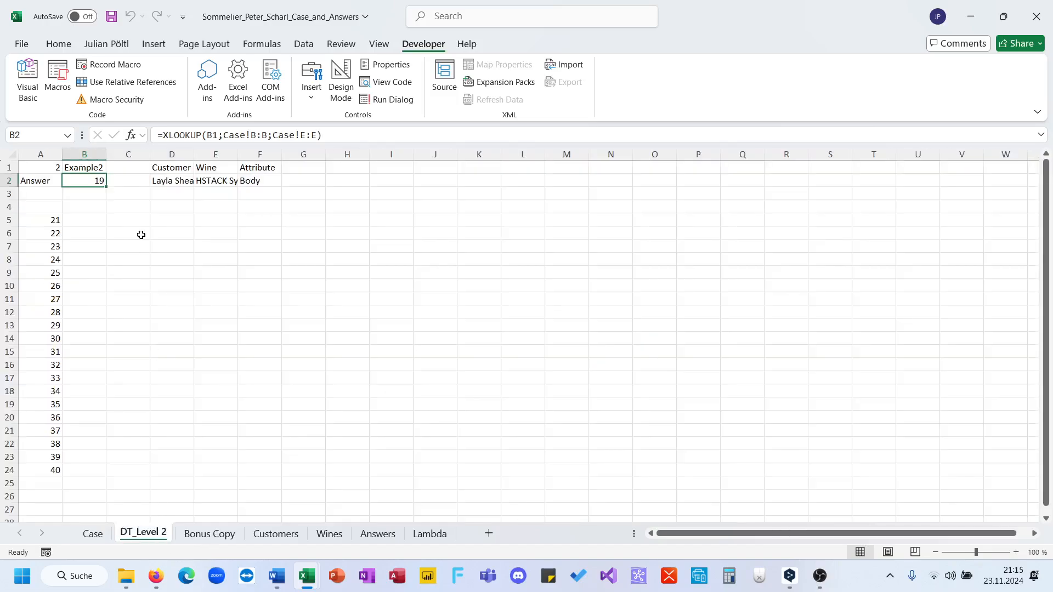
click(53, 181)
click(97, 184)
click(96, 169)
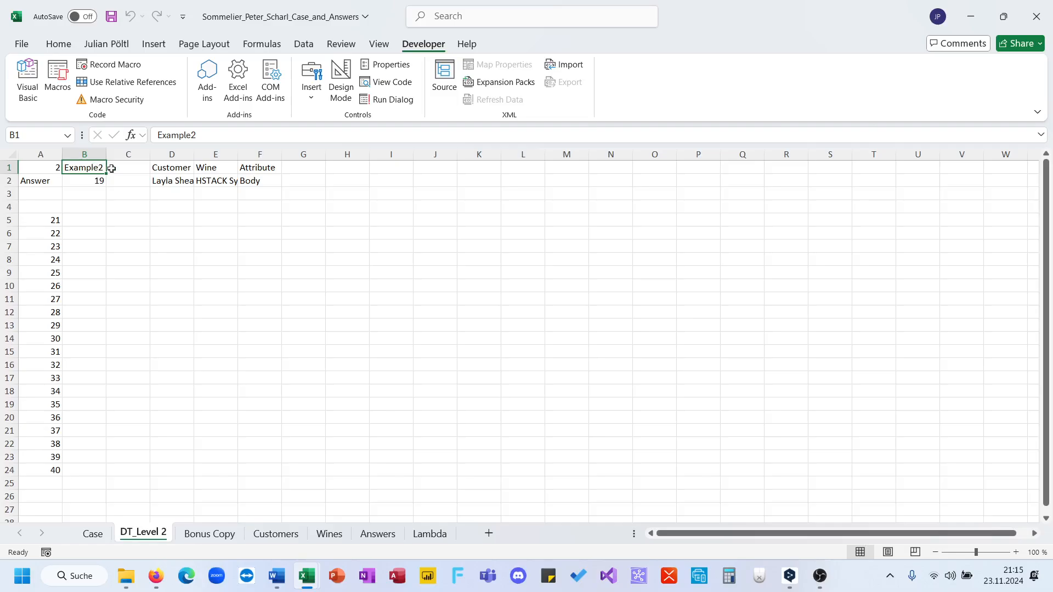
Inspect the formulas in D1 and D2 that pull the level's column headers and input values from the Case sheet
click(156, 180)
click(182, 168)
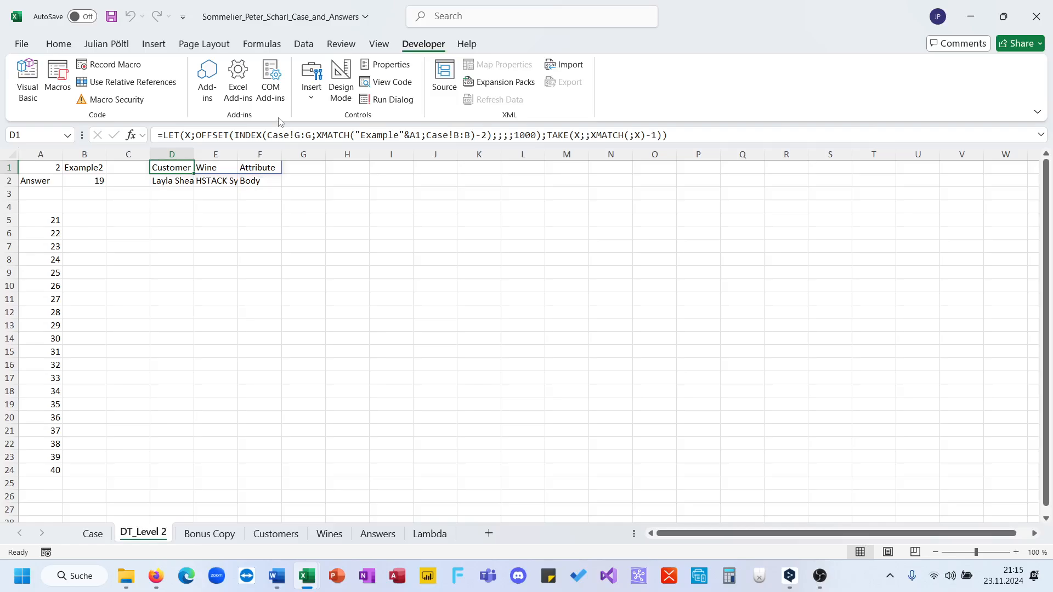
click(276, 132)
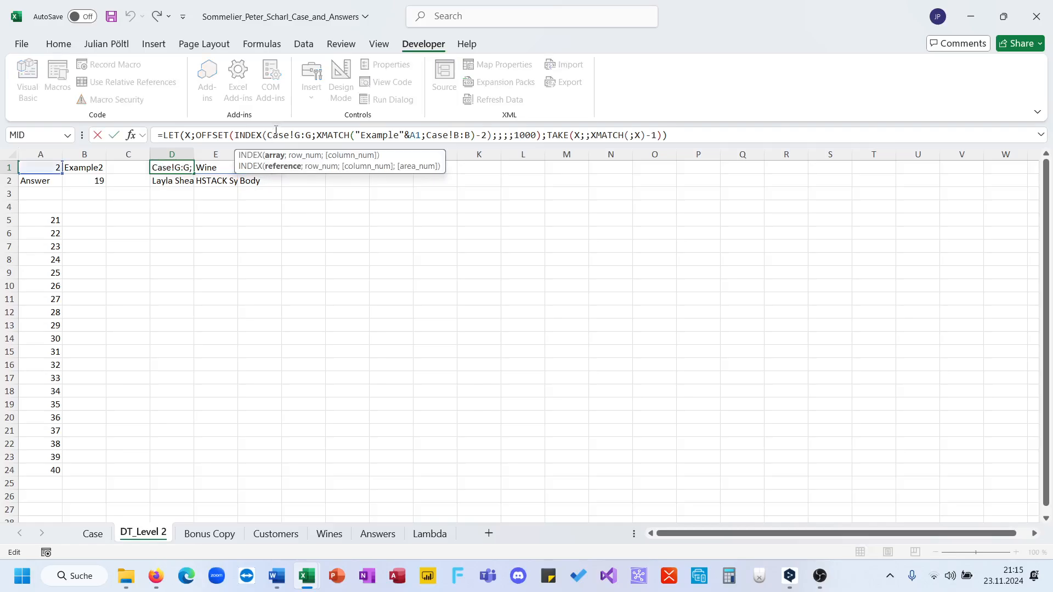
key(Escape)
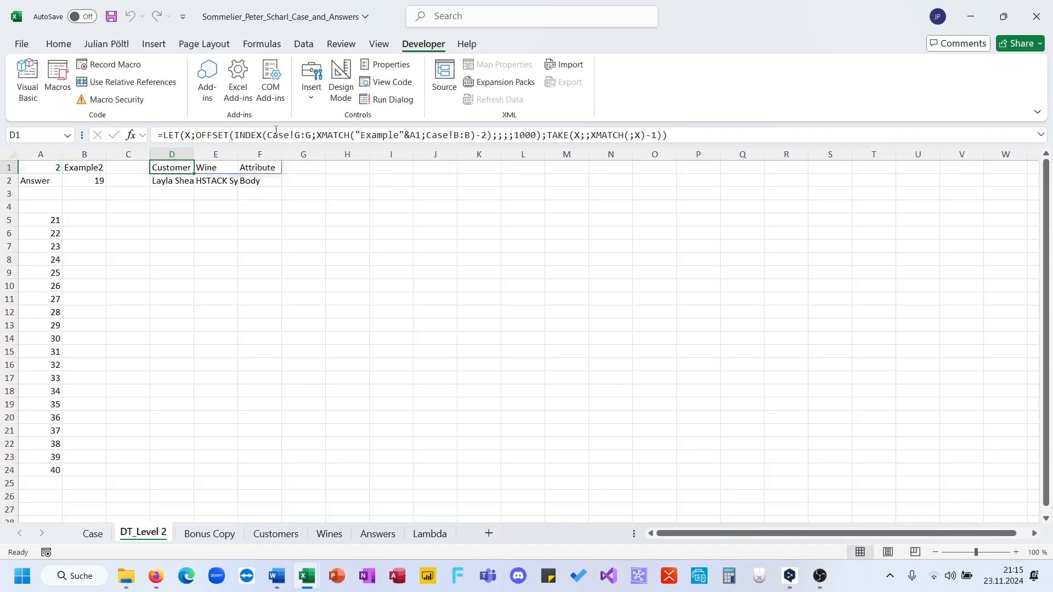
click(42, 163)
click(171, 166)
click(180, 177)
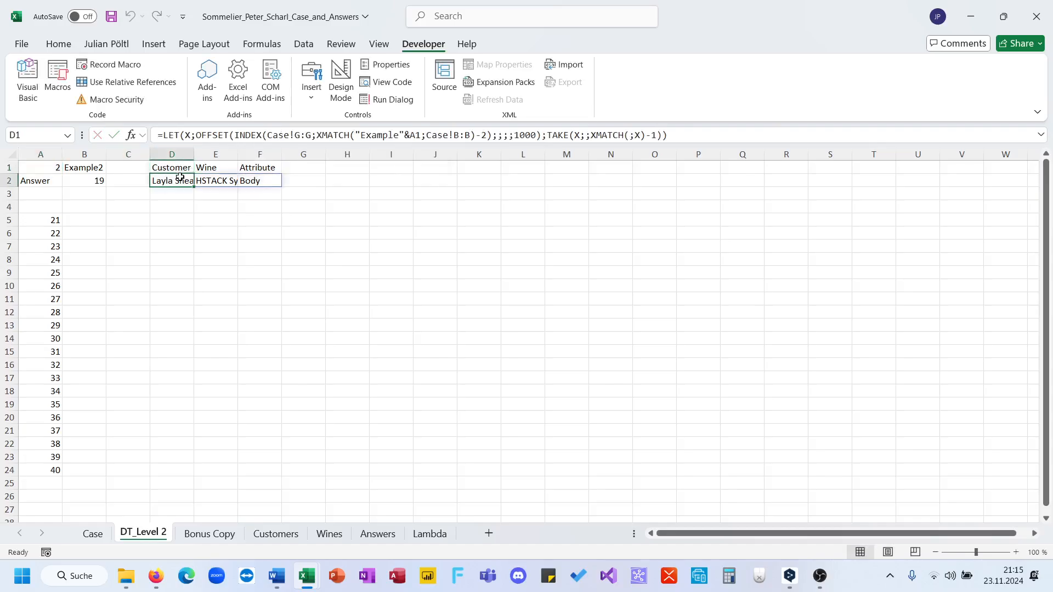
click(263, 134)
key(Escape)
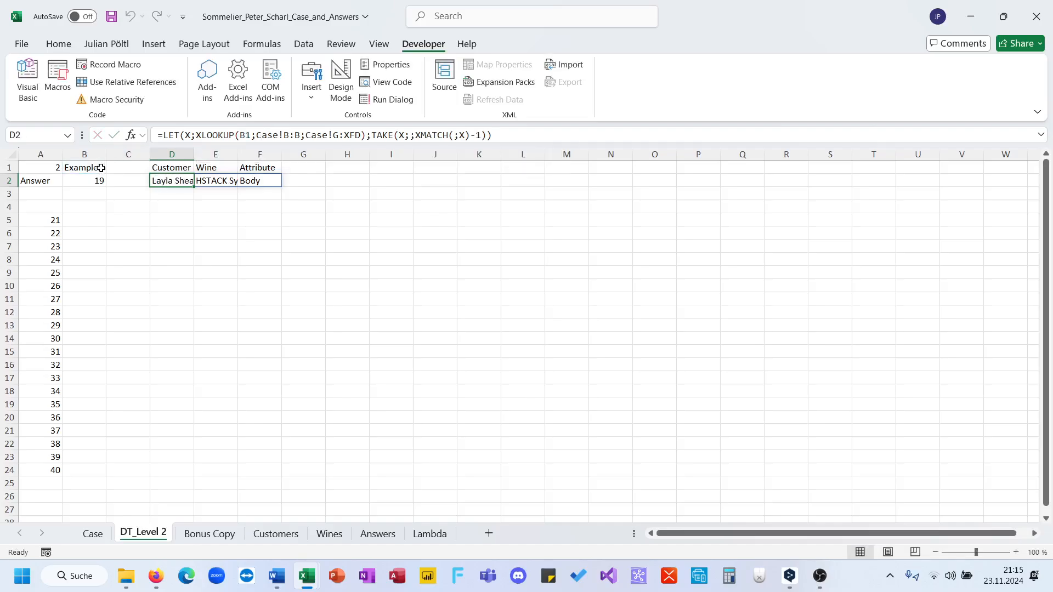
Set the game number in B1 of the DT_Level 2 sheet to 23
click(98, 168)
text(23)
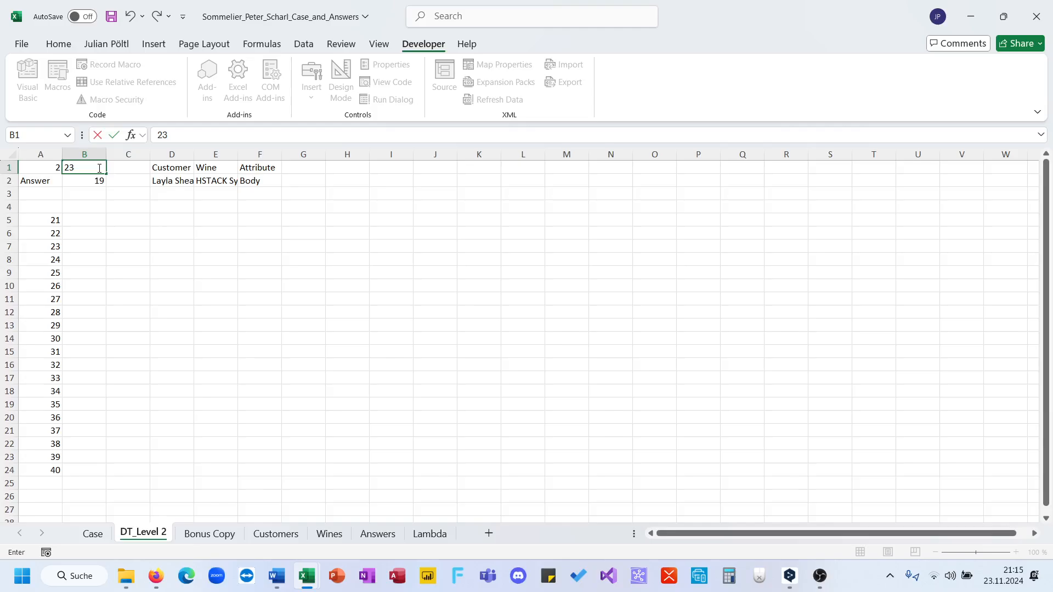
key(ctrl+Return)
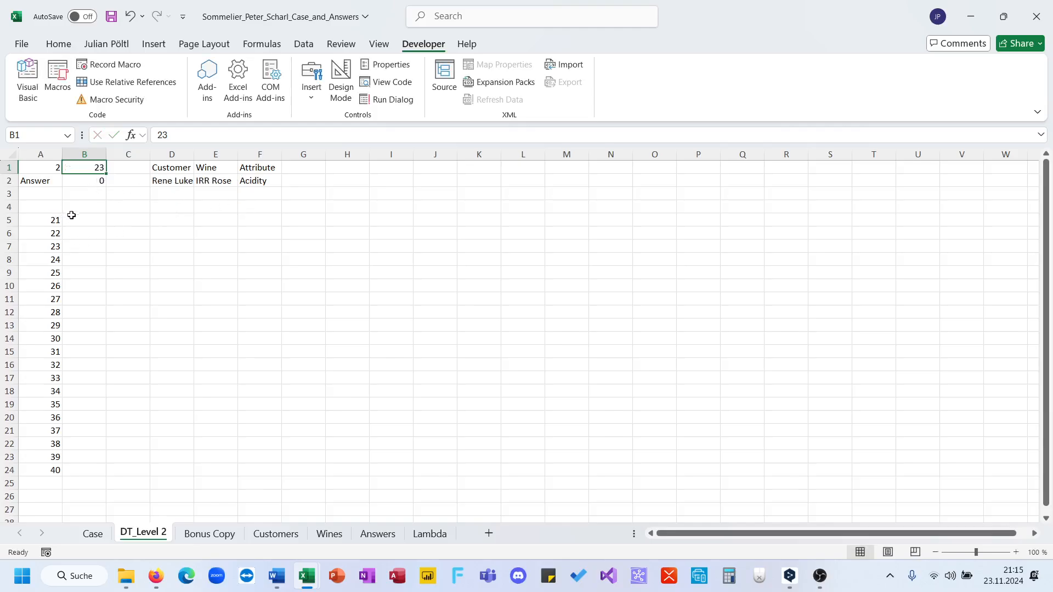
Inspect the game number formula in A5 and compare its list with the Game # column on the Case sheet
click(43, 219)
click(246, 135)
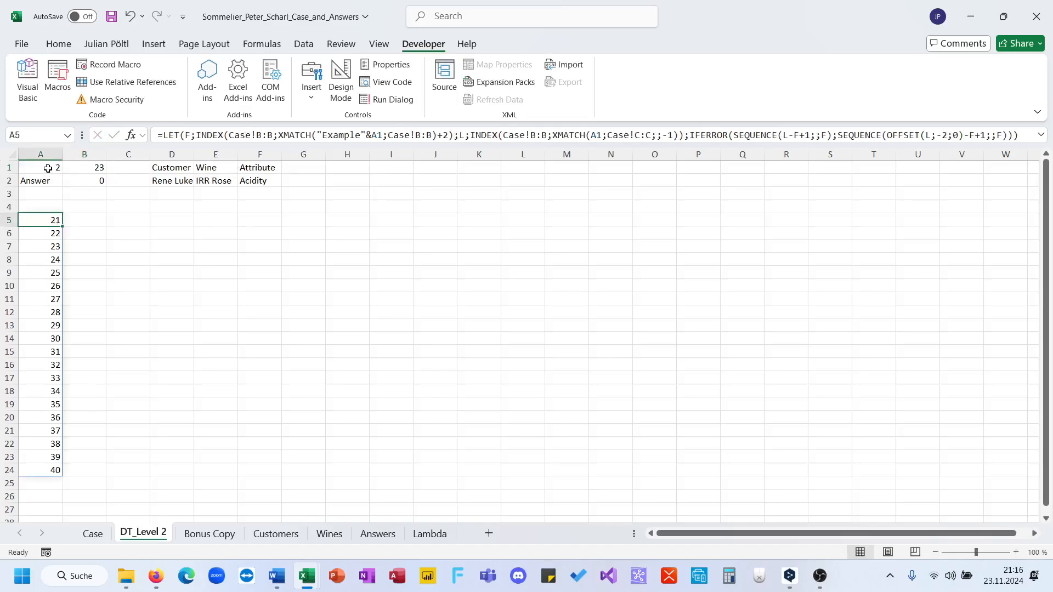
key(Escape)
click(95, 534)
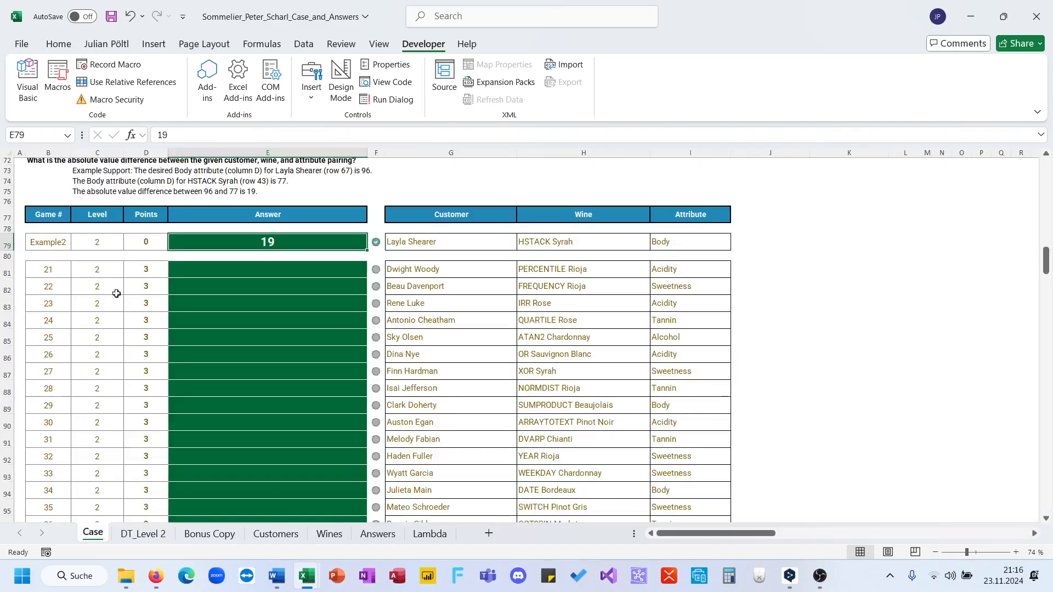
drag(57, 267, 60, 518)
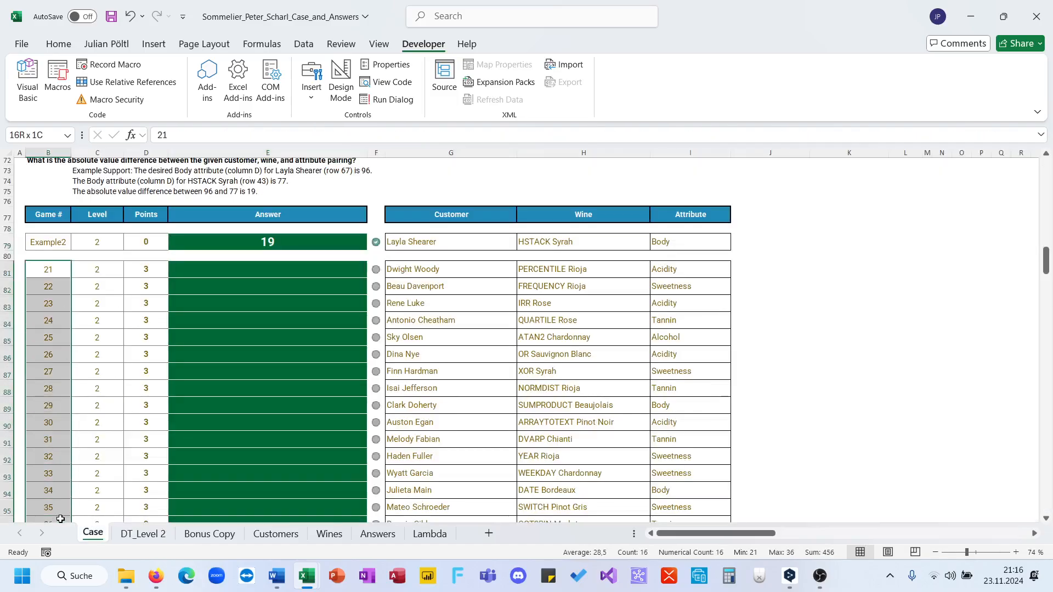
click(141, 533)
click(89, 219)
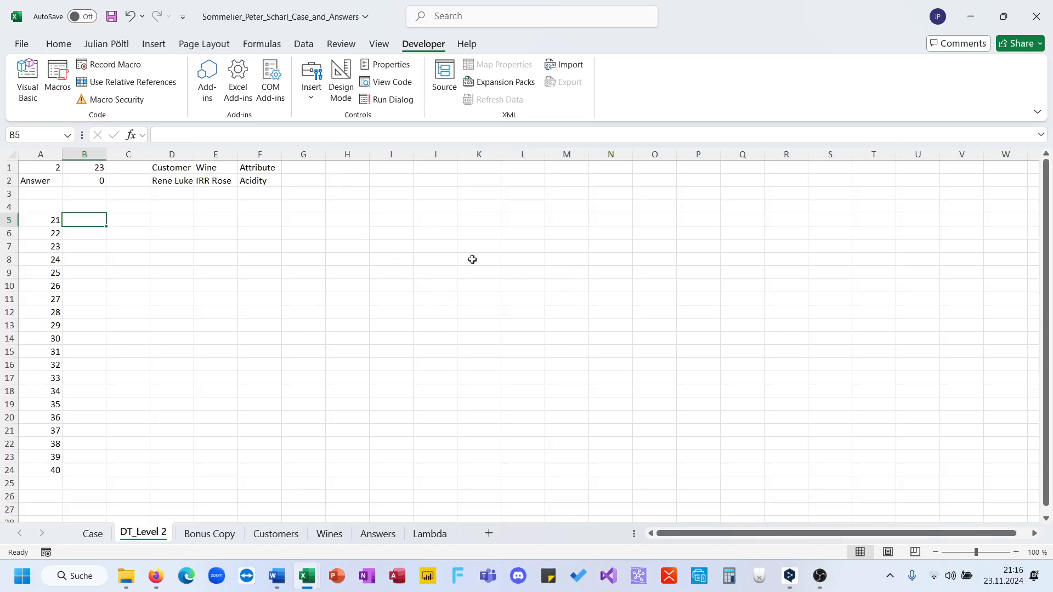
Enter the placeholder text Result in G4 and link B4 to it with the formula =G4
click(360, 207)
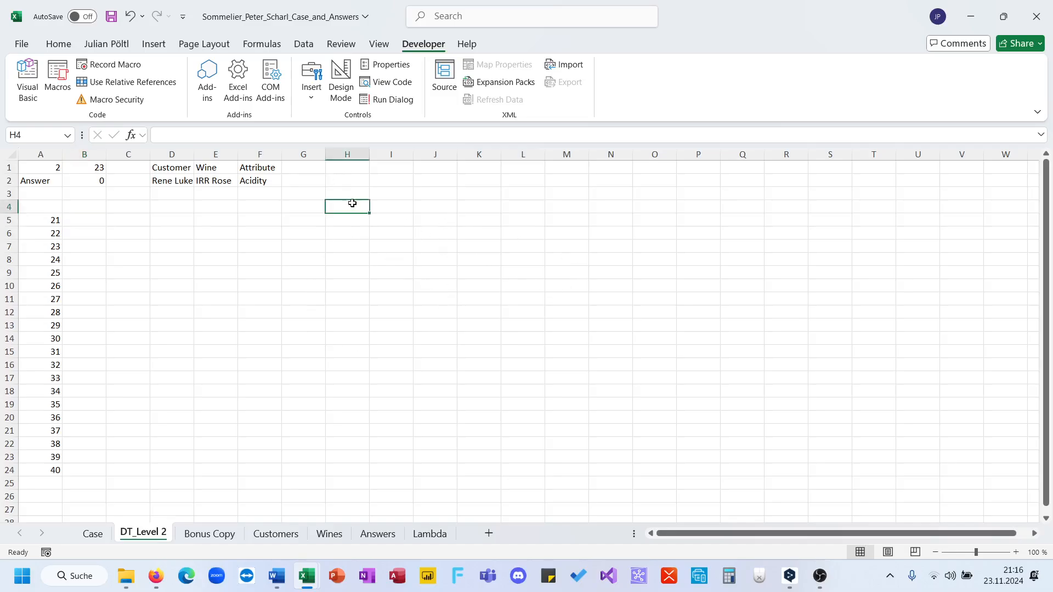
click(311, 210)
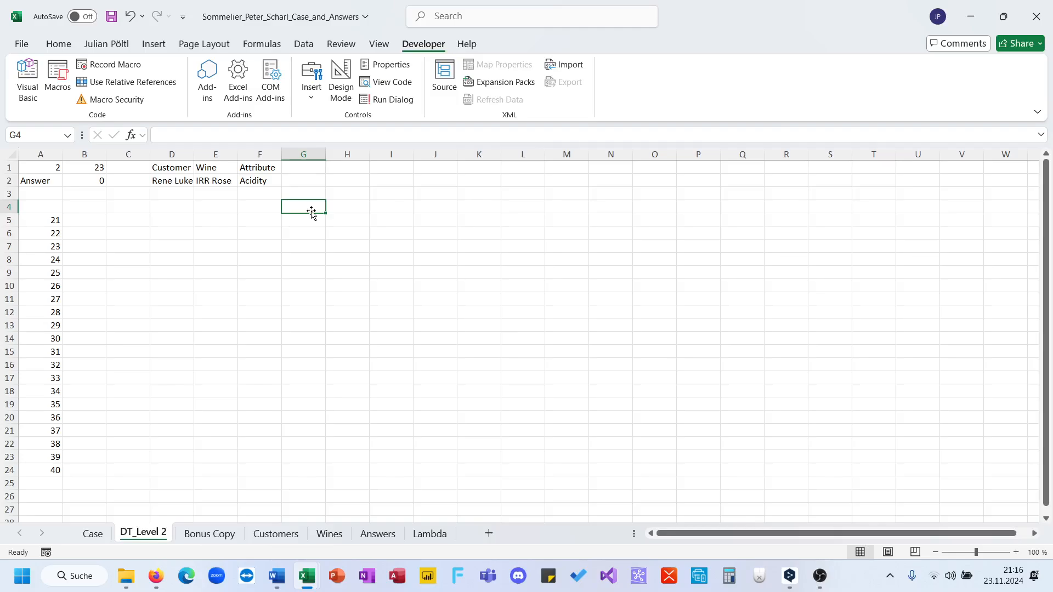
text(Result)
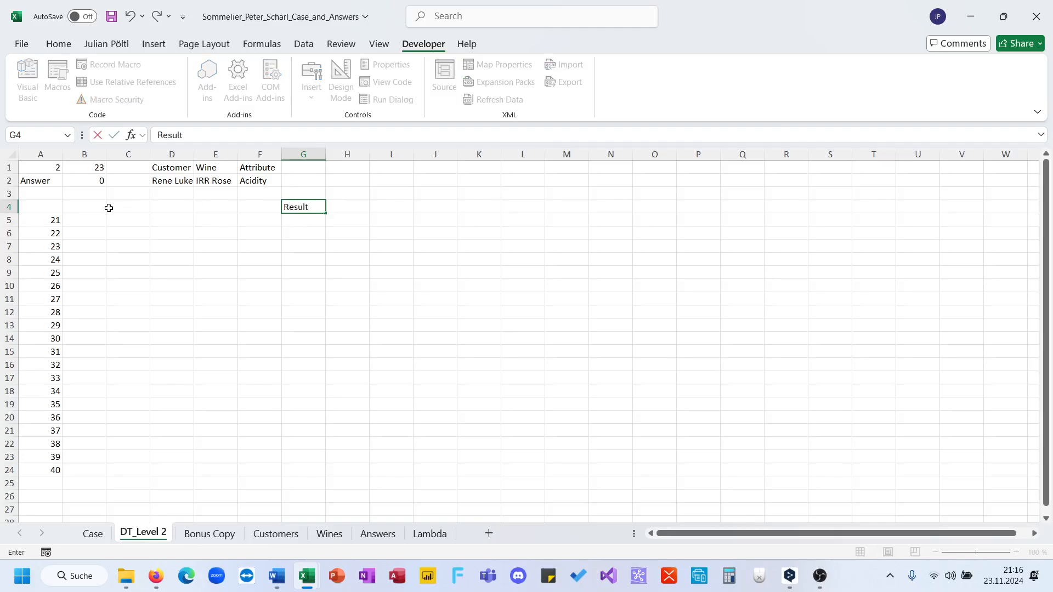
click(91, 208)
text(=)
click(318, 212)
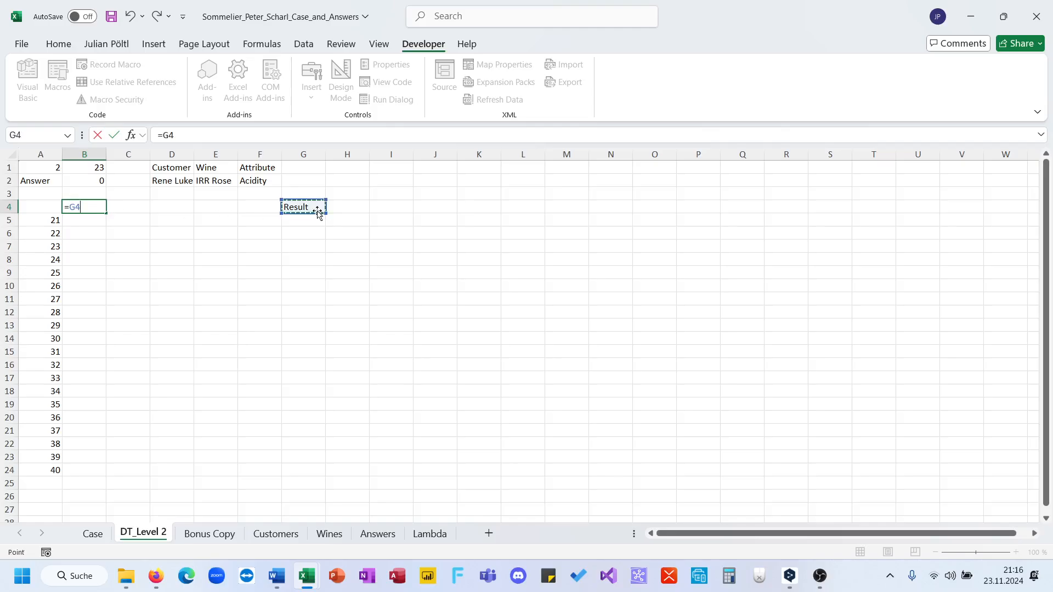
key(Return)
Select the data table range A4:B24, followed by its input cell B1
click(33, 205)
key(shift+Right)
key(shift+Down)
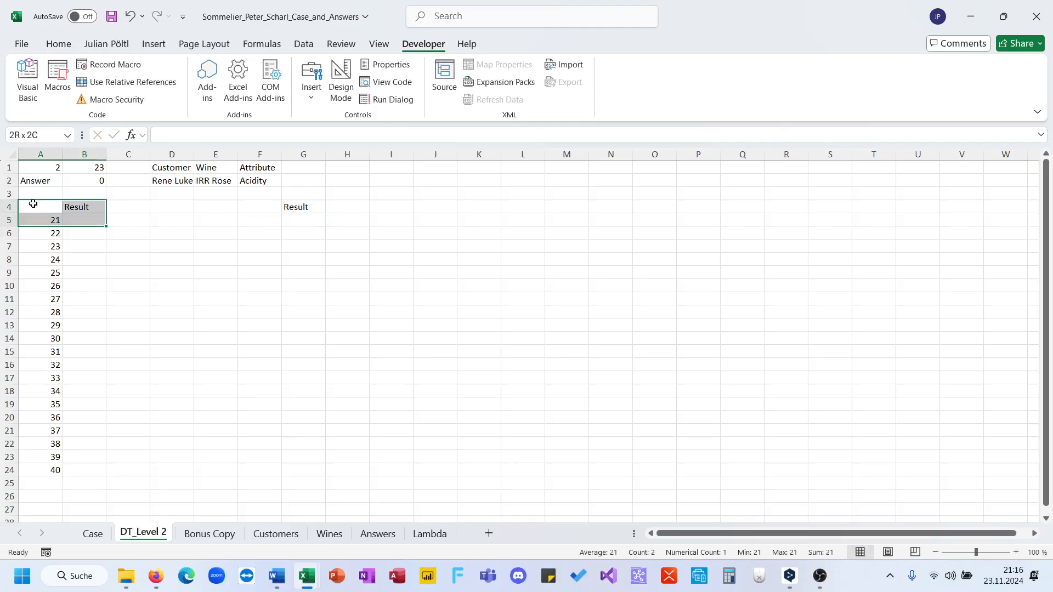
key(ctrl+shift+Down)
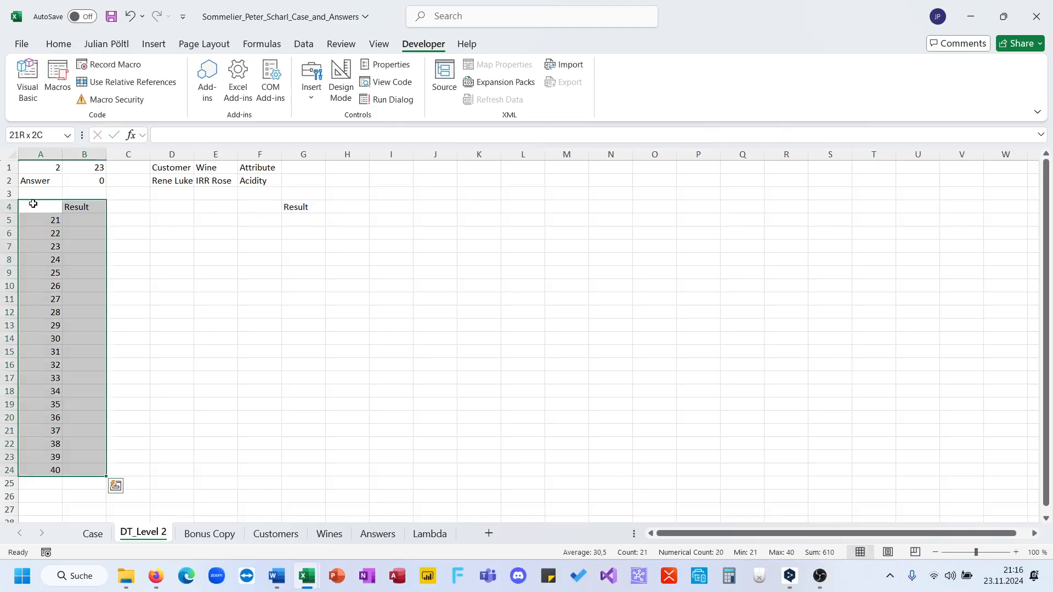
click(99, 169)
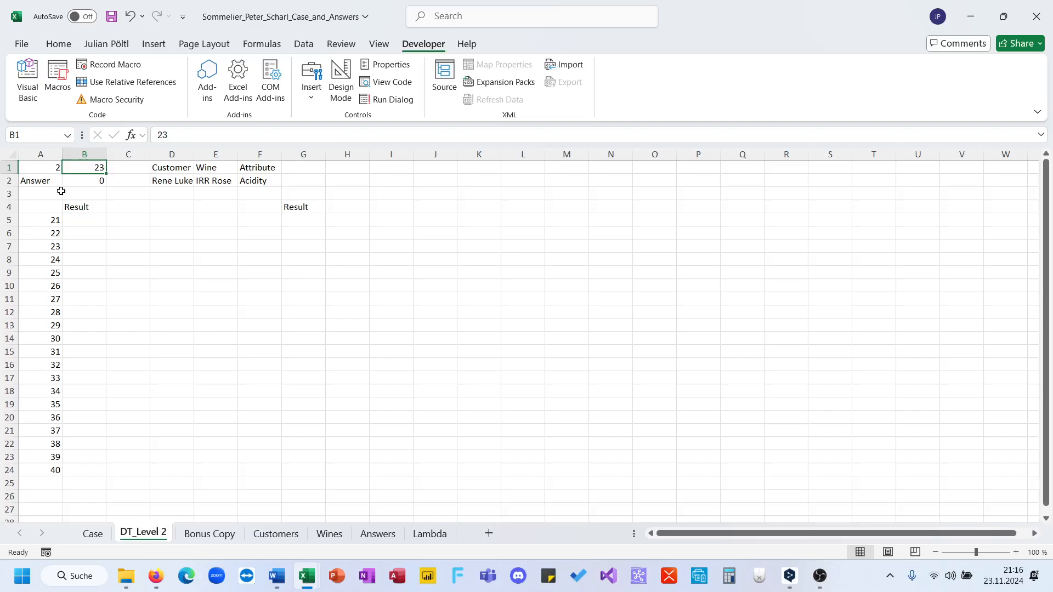
Review the level number in A1 and the generated formulas in A5, D1 and D2
click(53, 173)
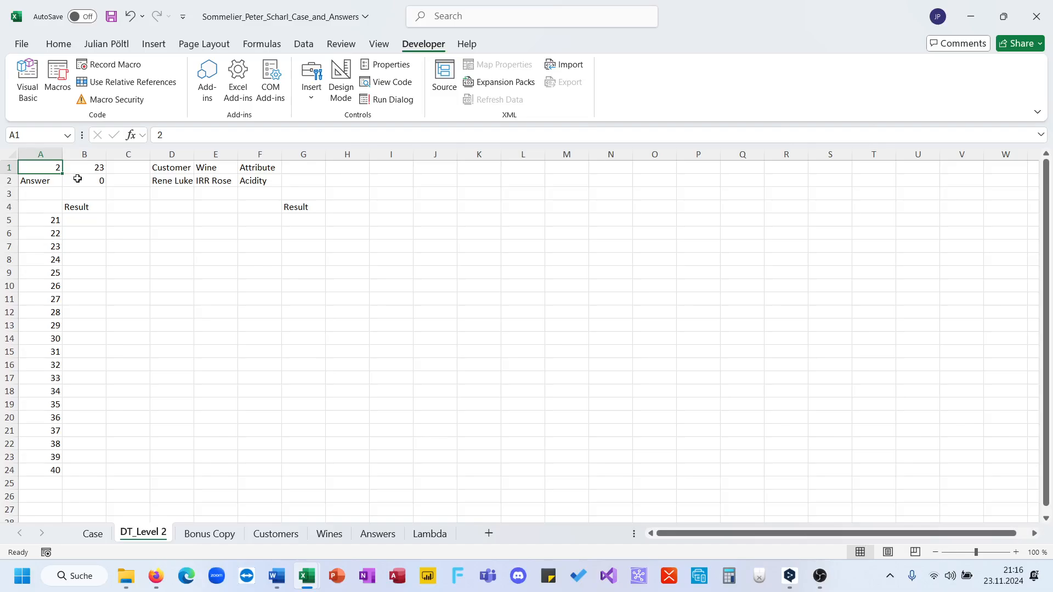
click(50, 222)
click(187, 136)
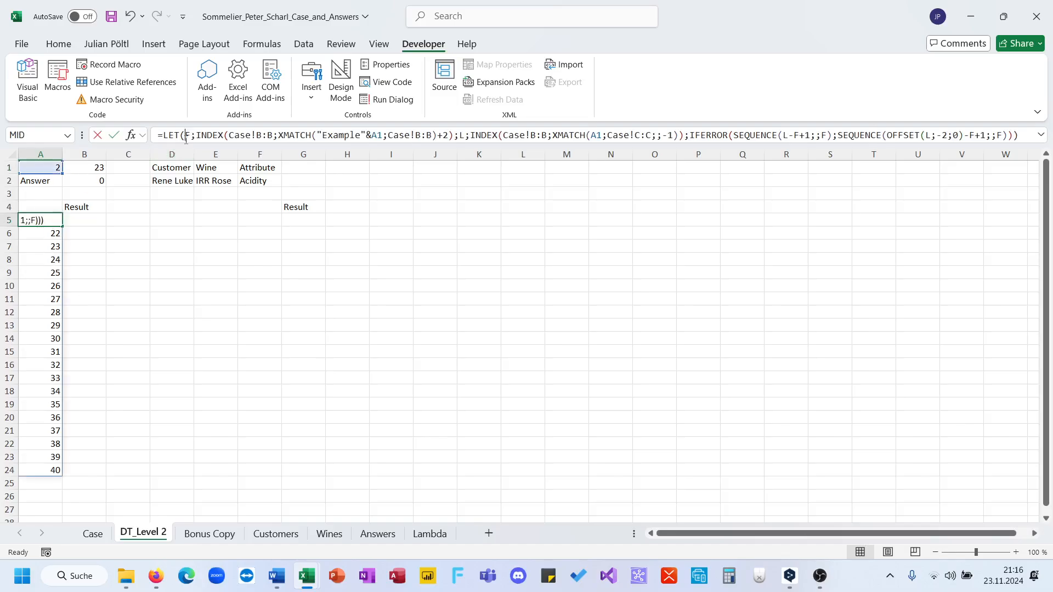
key(Escape)
click(165, 170)
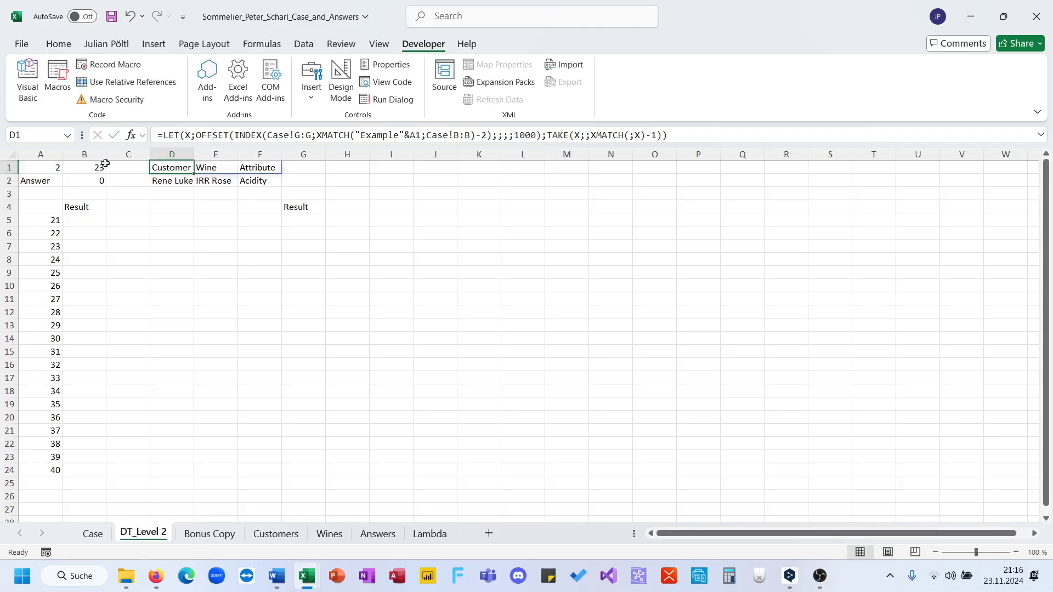
click(166, 181)
click(214, 136)
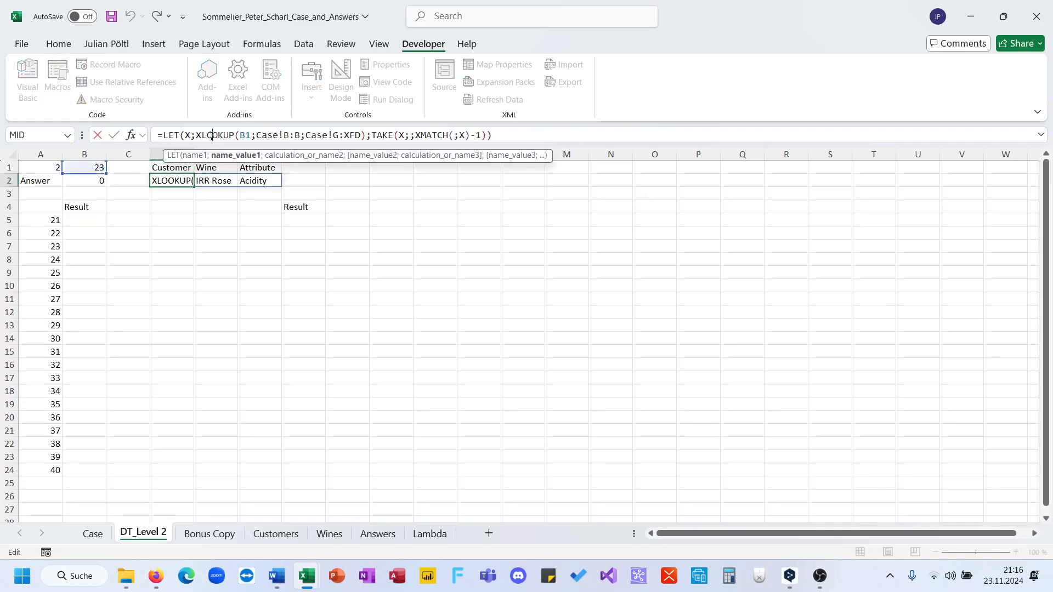
key(Escape)
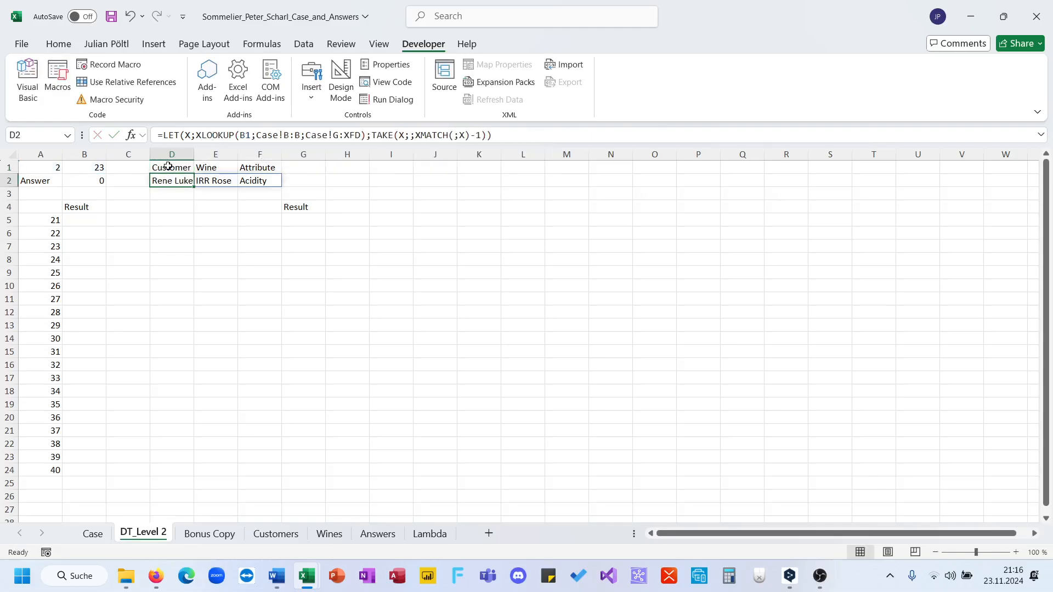
Examine the Answer cell B2 and the formulas in D1 and A5 that pull headers and game numbers from the Case sheet
click(90, 183)
click(176, 169)
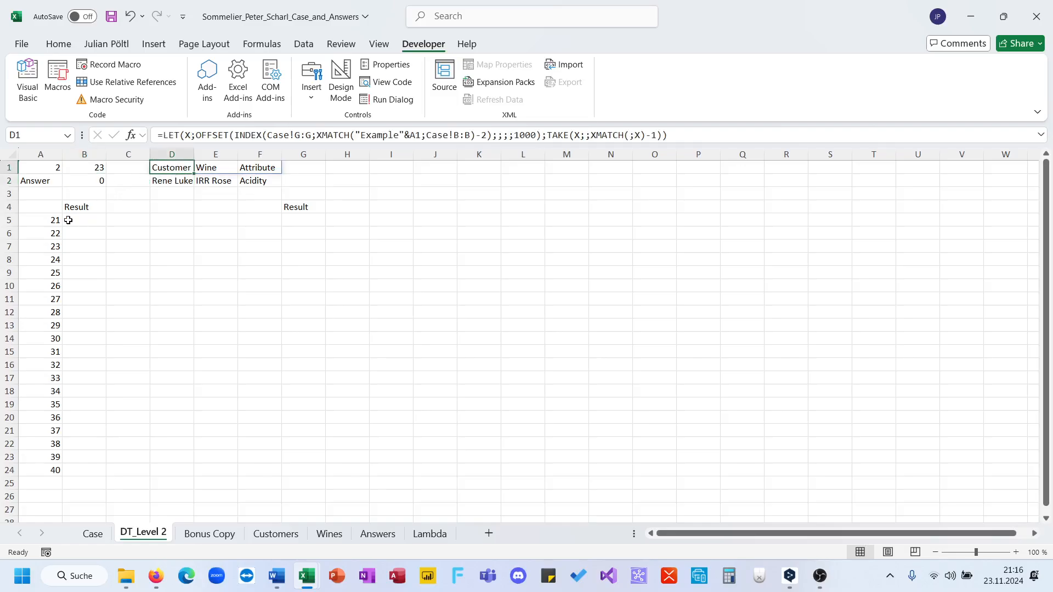
click(54, 219)
click(195, 227)
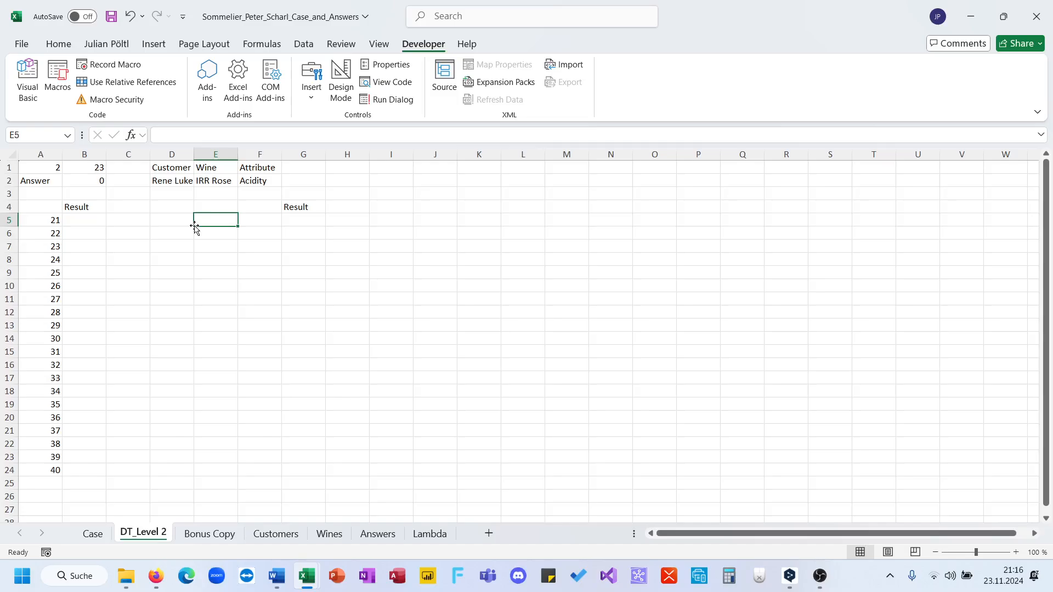
click(179, 165)
click(393, 251)
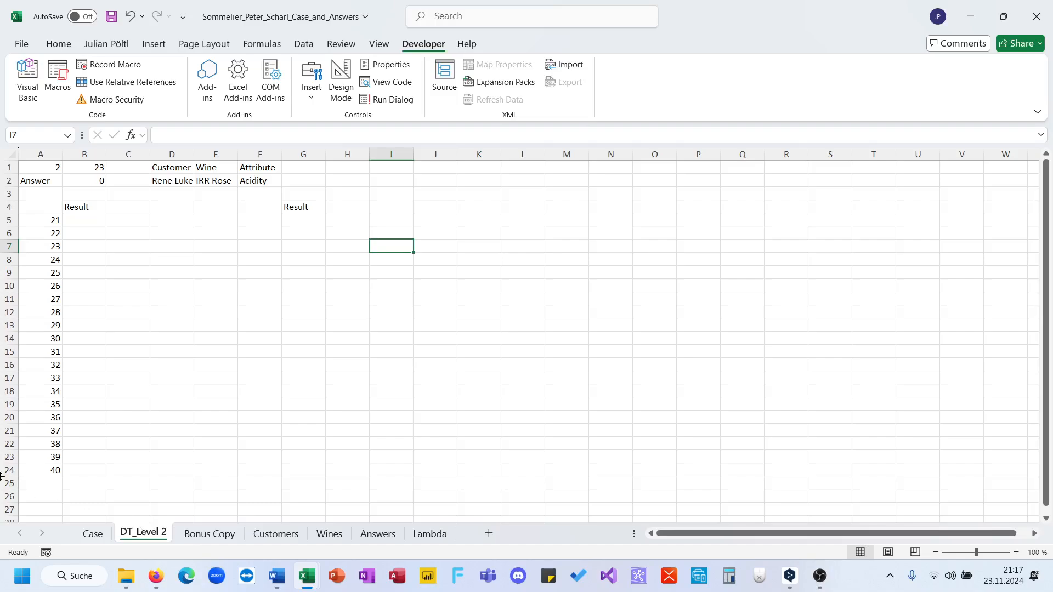
click(57, 224)
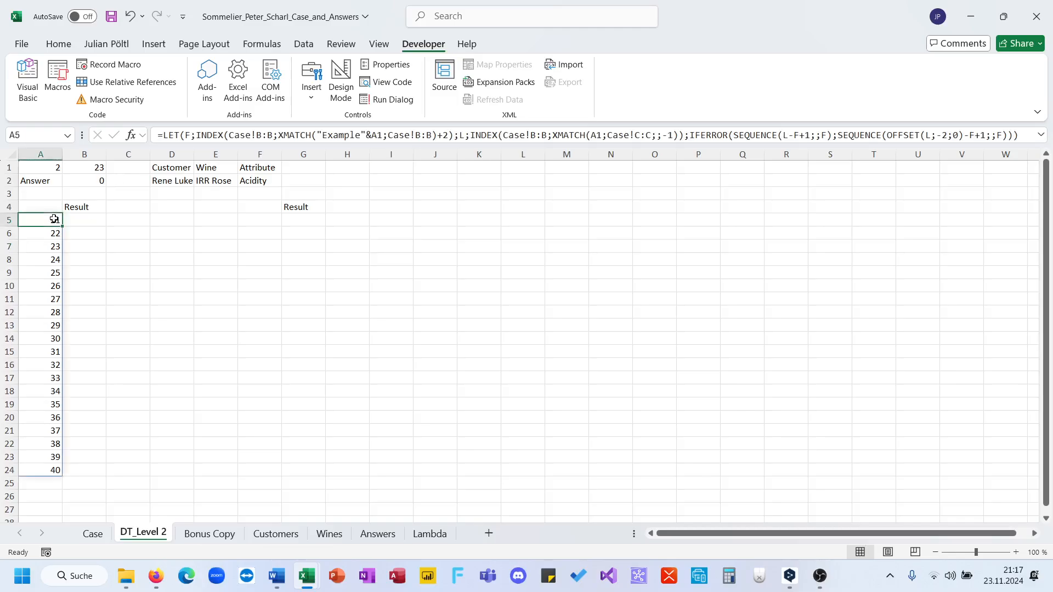
click(169, 167)
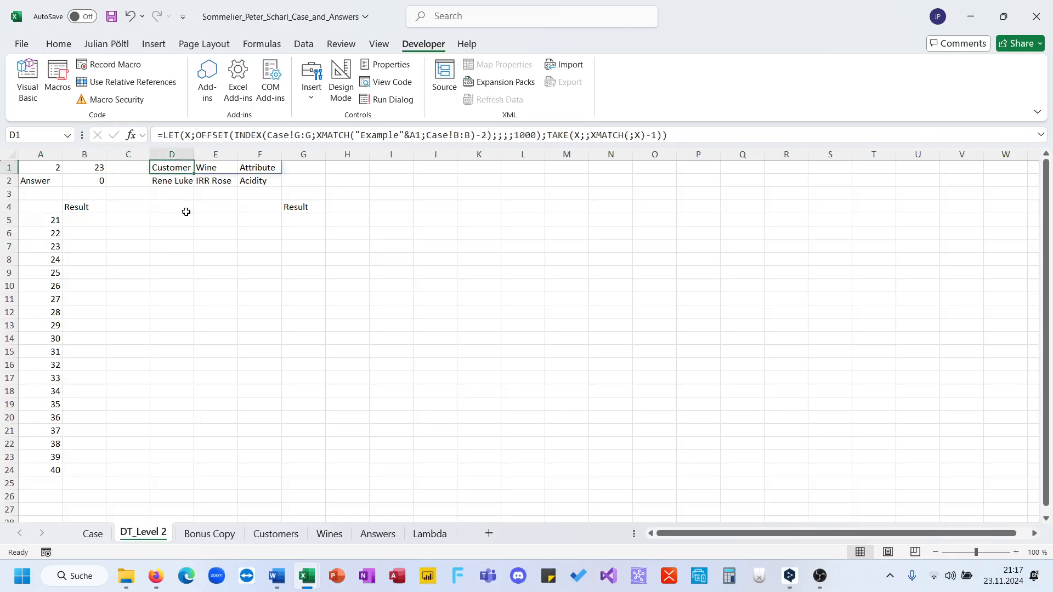
click(374, 416)
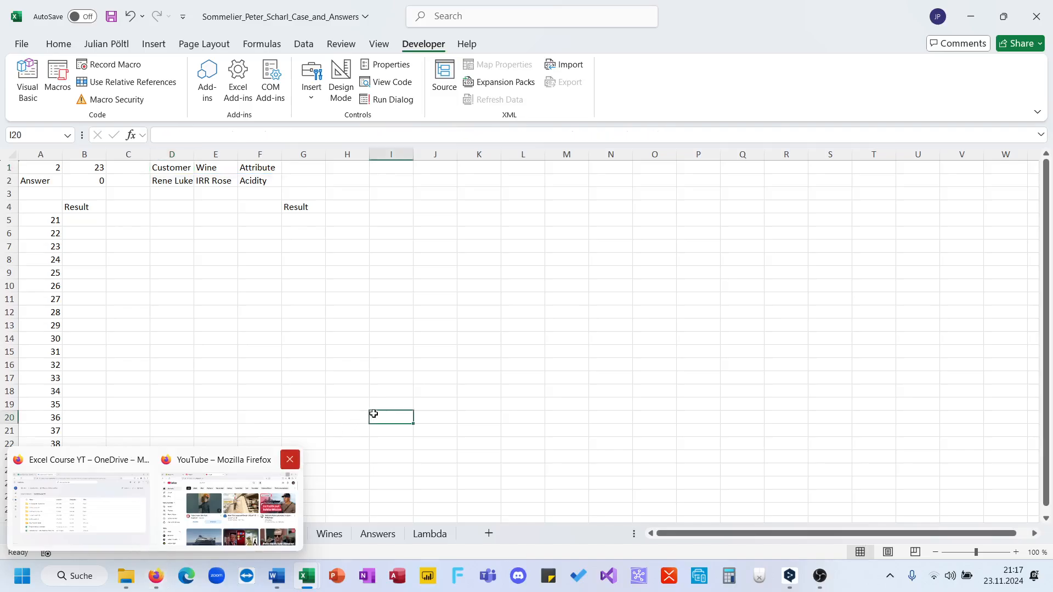
Duplicate the DT_Level 2 sheet and place the copy directly after the original, before Bonus Copy
right_click(141, 534)
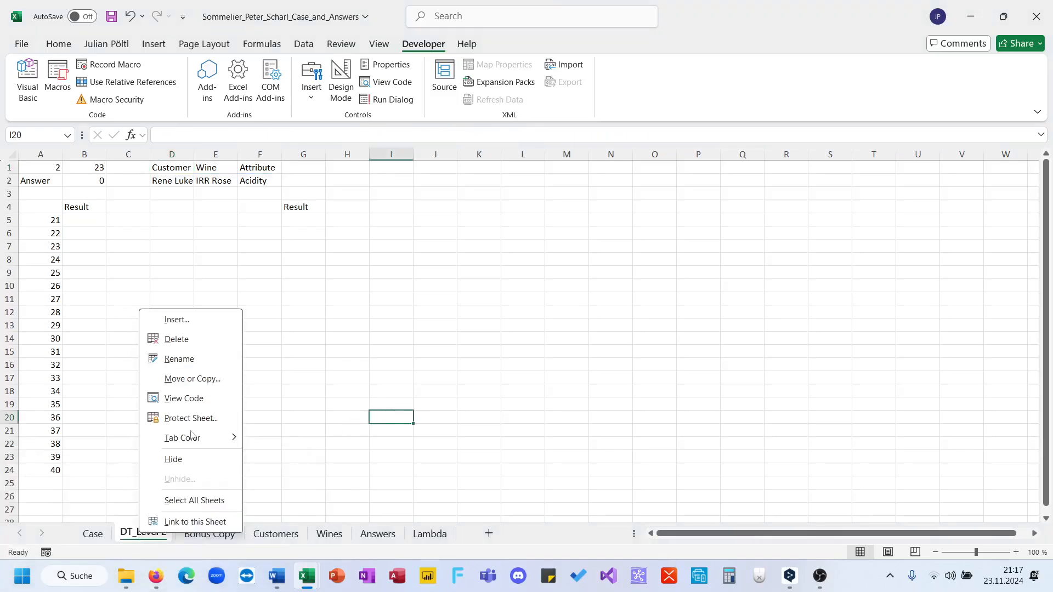
click(297, 367)
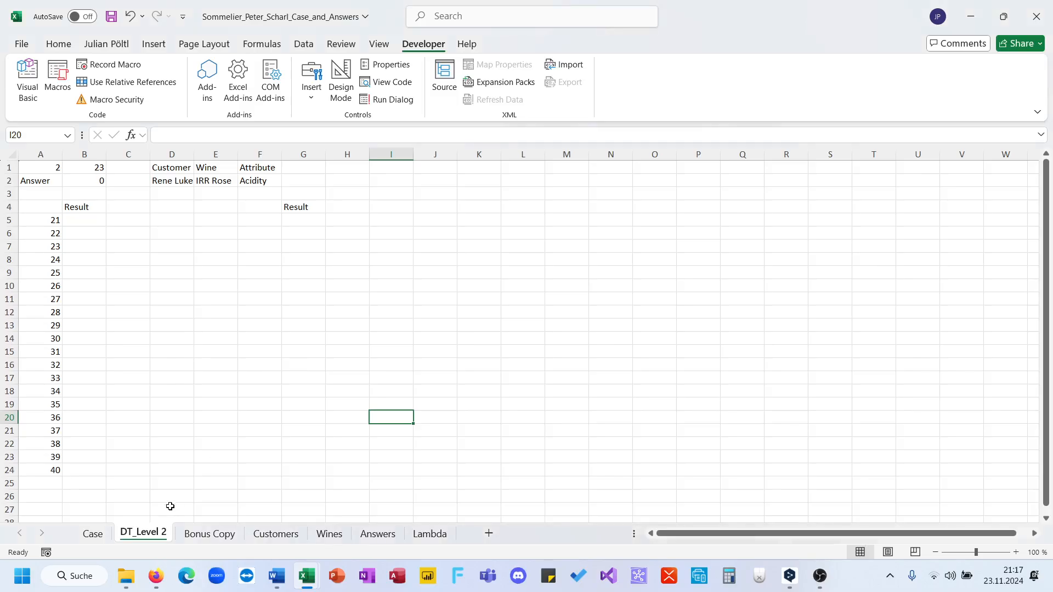
right_click(141, 541)
click(127, 540)
drag(127, 542, 192, 537)
Rename the copied sheet as DT_Level 3
double_click(192, 535)
key(End)
key(BackSpace)
key(BackSpace)
key(BackSpace)
key(BackSpace)
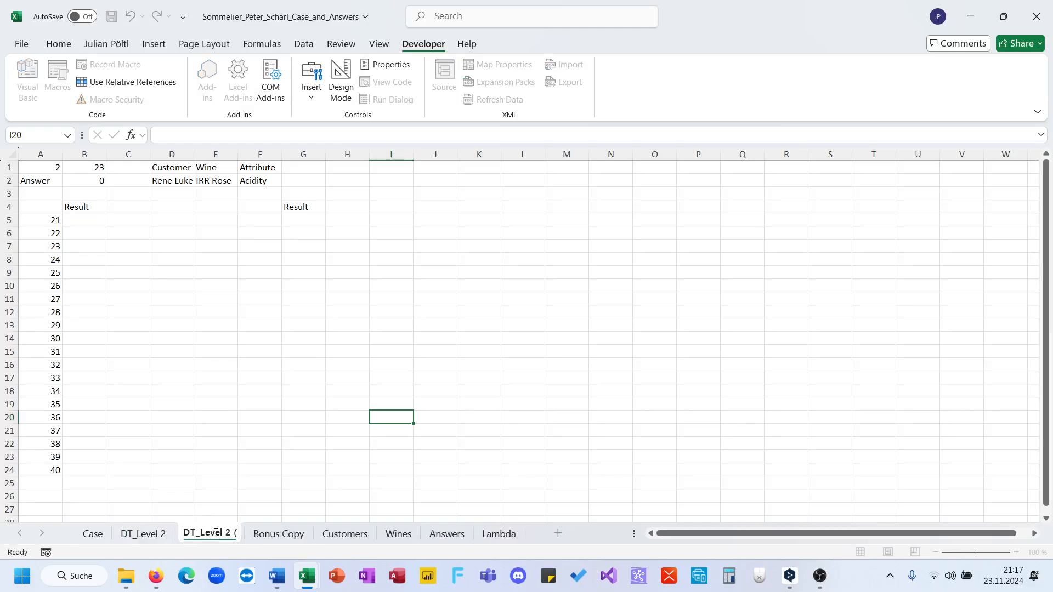
text(3)
key(Return)
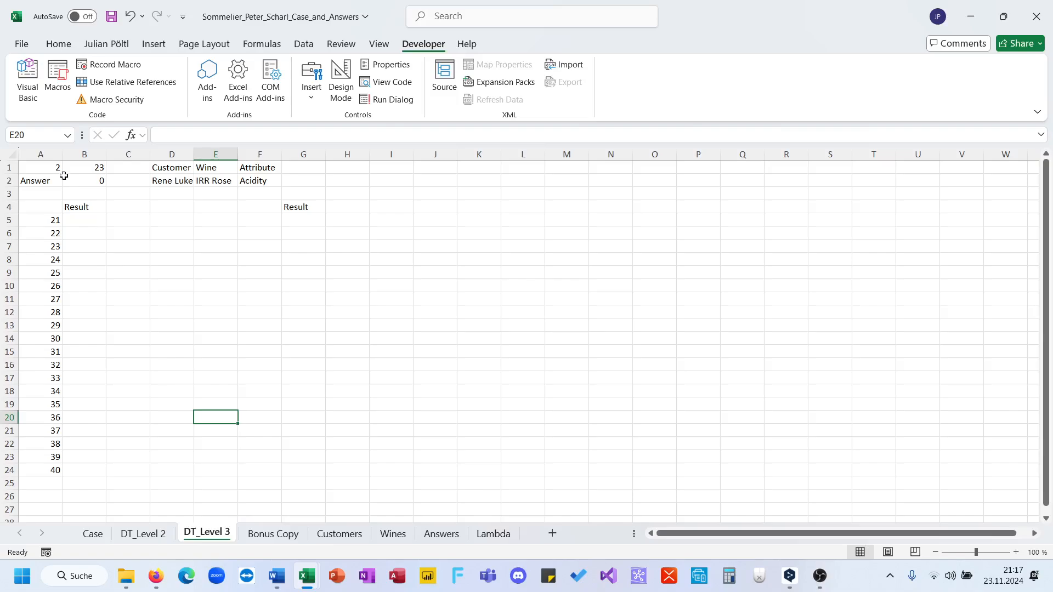
Set the level number in A1 to 3 and the game lookup value in B1 to Example3
click(48, 168)
text(3)
key(Return)
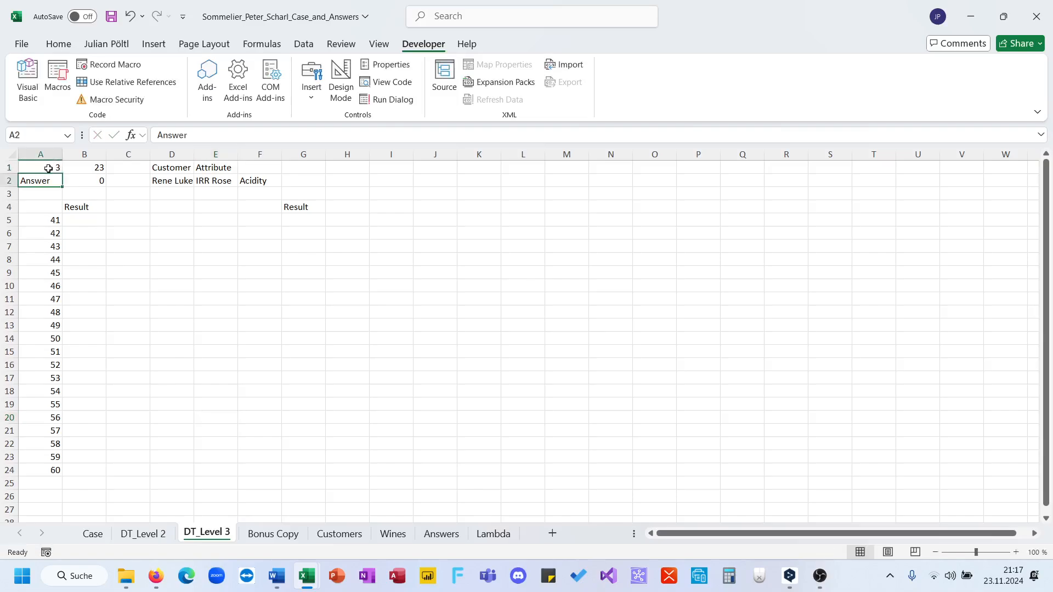
click(88, 170)
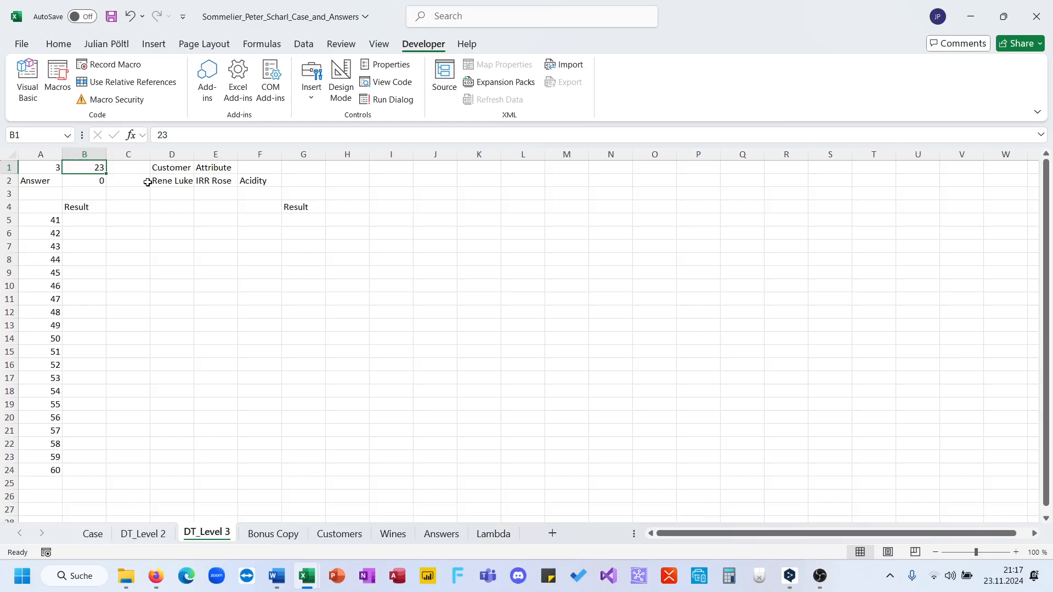
text(Example3)
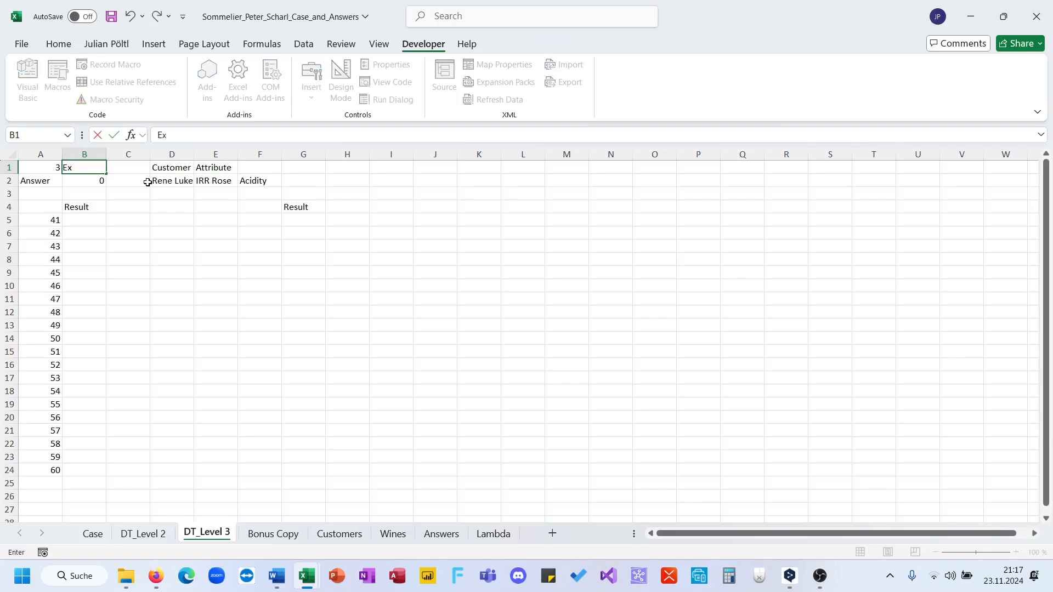
key(Return)
key(Up)
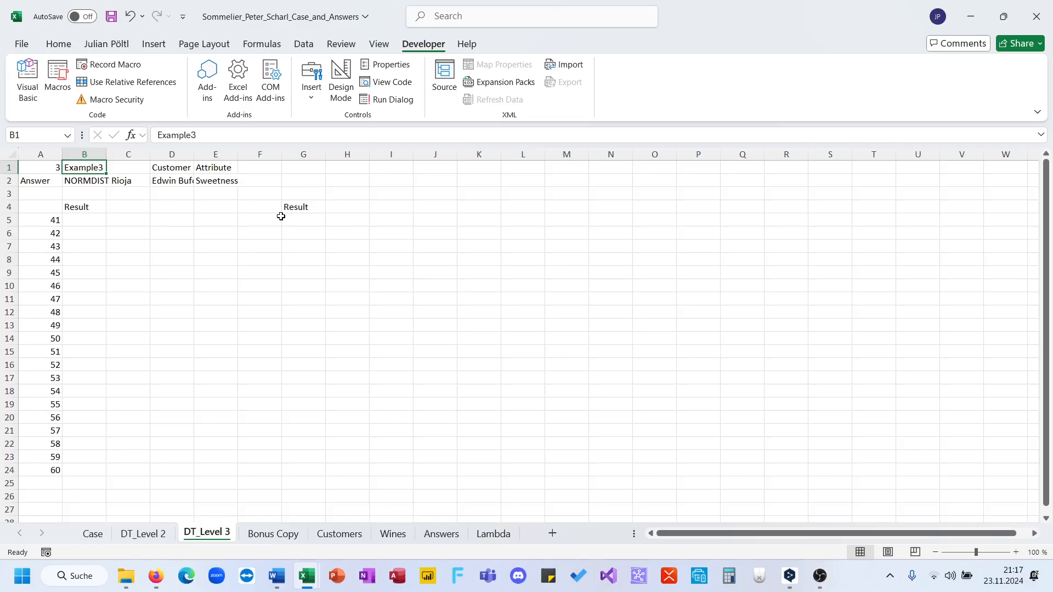
Compare the DT_Level 2 sheet and its free calculation area I5:N17 with the DT_Level 3 sheet
click(144, 533)
drag(407, 227, 592, 379)
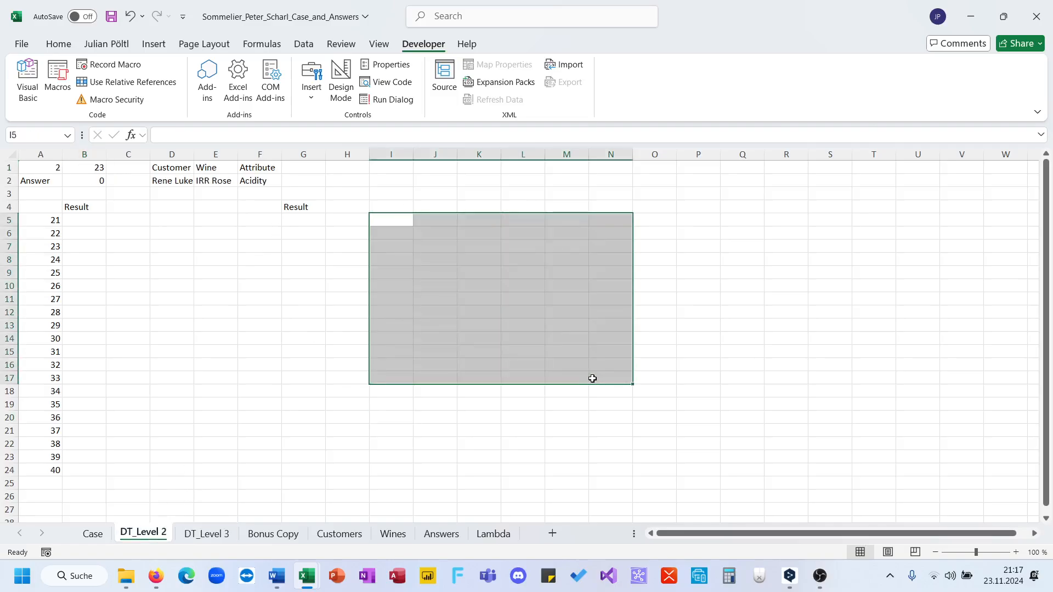
click(216, 537)
click(295, 338)
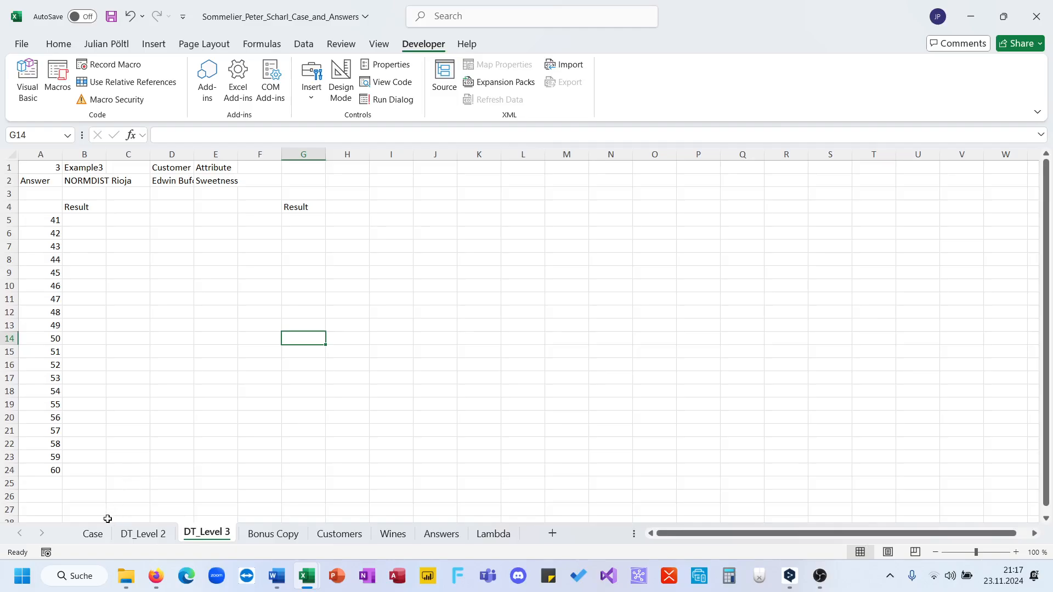
Switch to the E-Sports macro overview workbook and select the Datatable_Level_Setup entry with its description in row 4
mouse_move(312, 572)
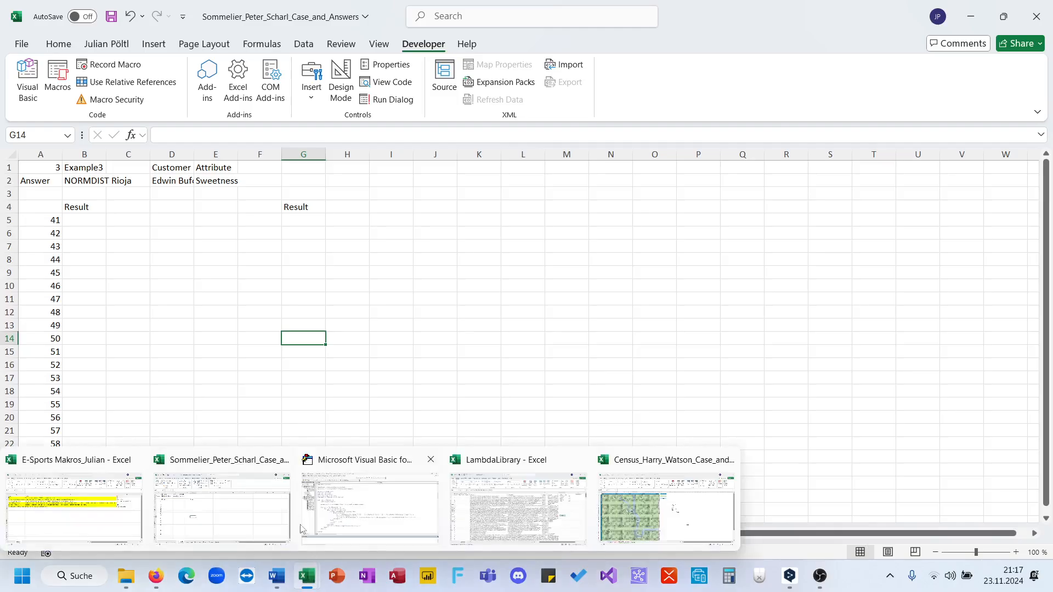
click(74, 507)
drag(110, 221, 247, 228)
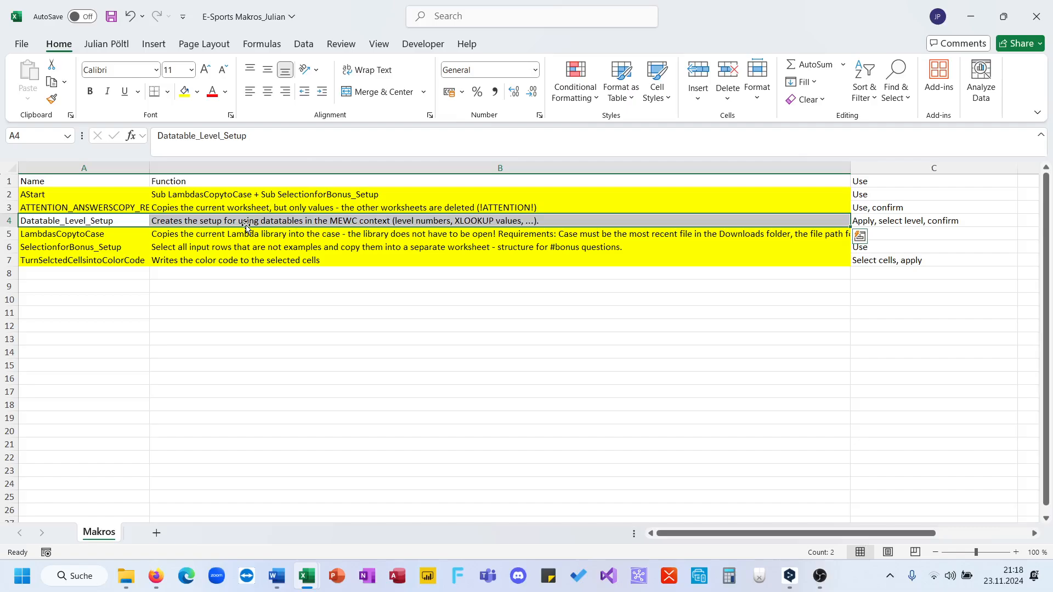
click(822, 576)
click(922, 425)
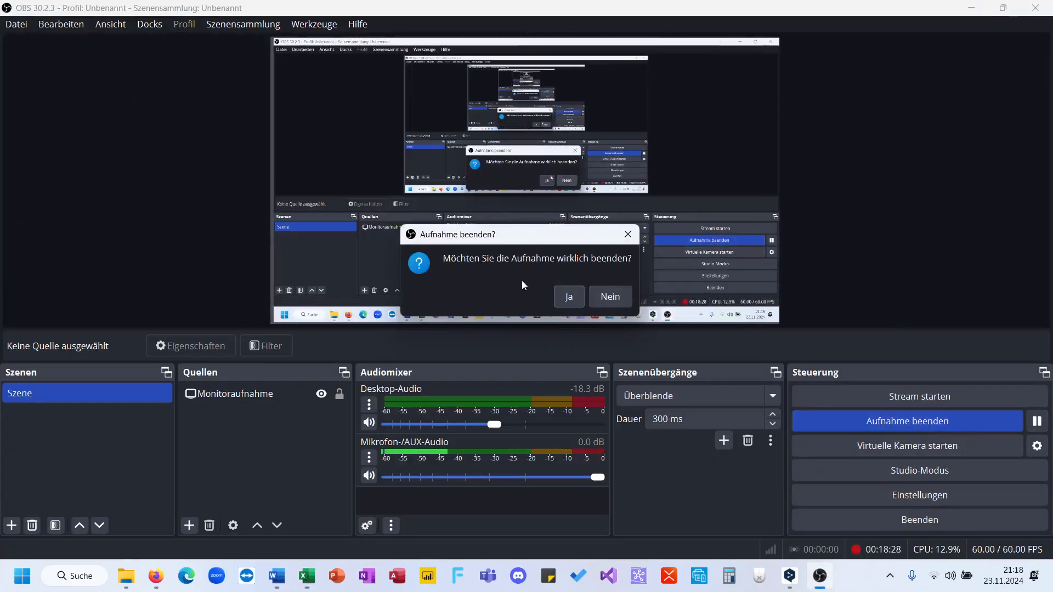